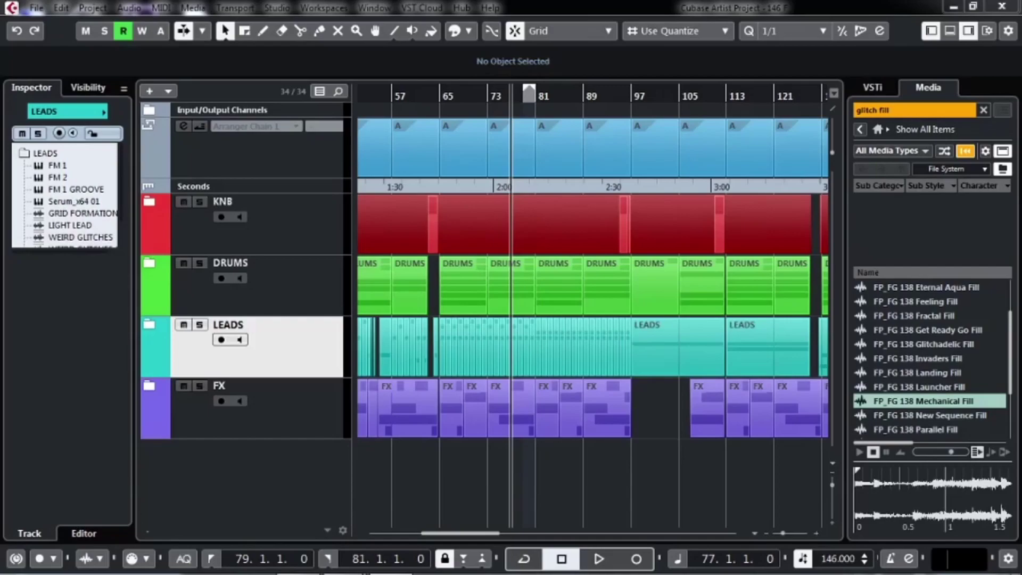
Step: Turn on cycle playback between bars 79 and 81 and audition the section leading into bar 81
key("space")
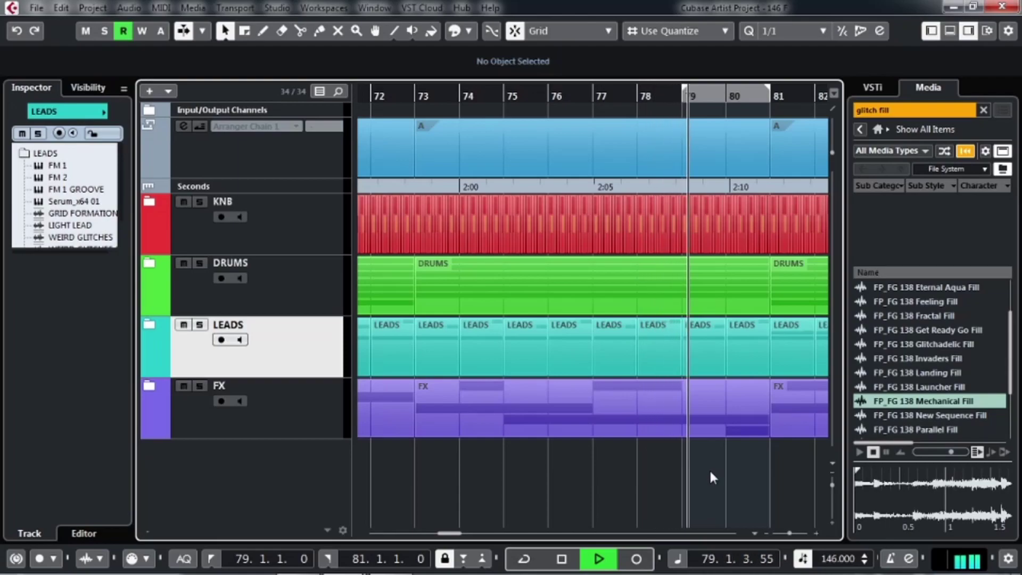
key("h")
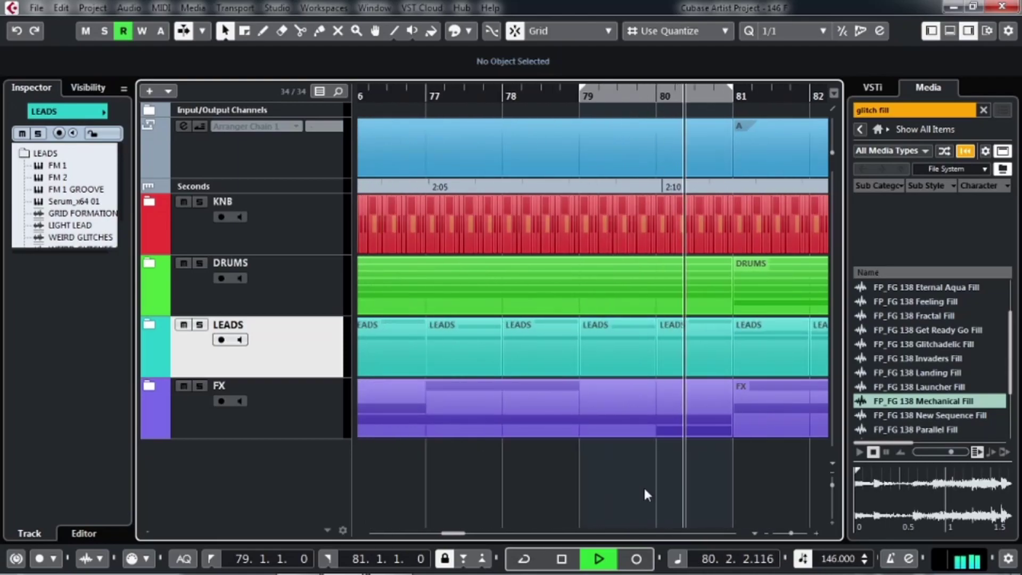
key("KP_Divide")
key("h")
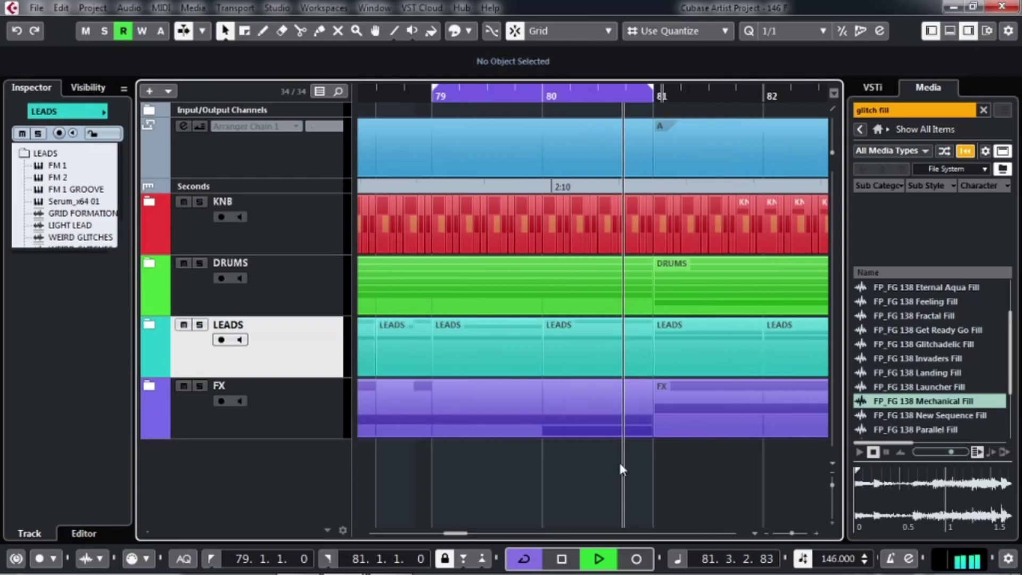
left_click(424, 98)
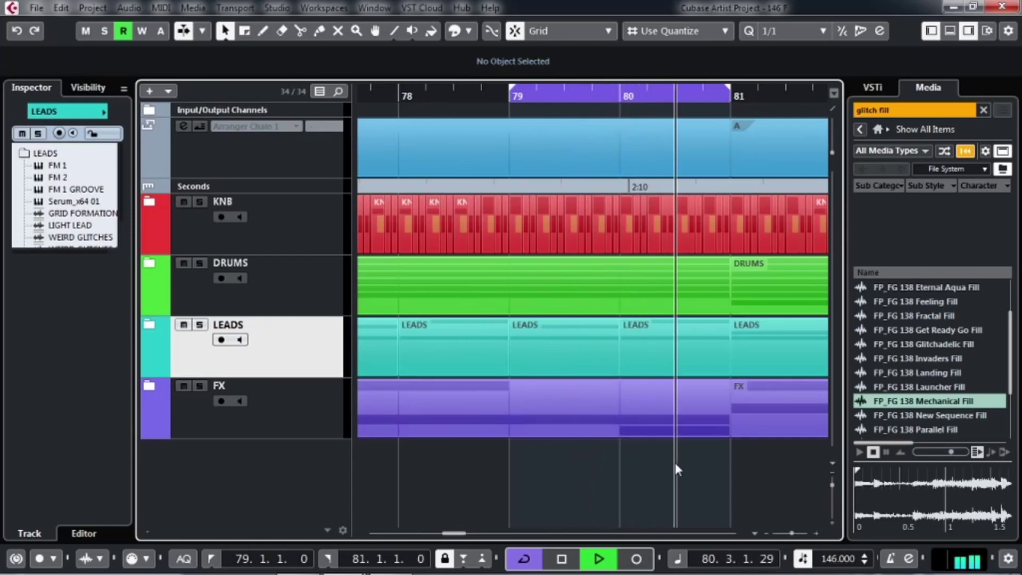
key("space")
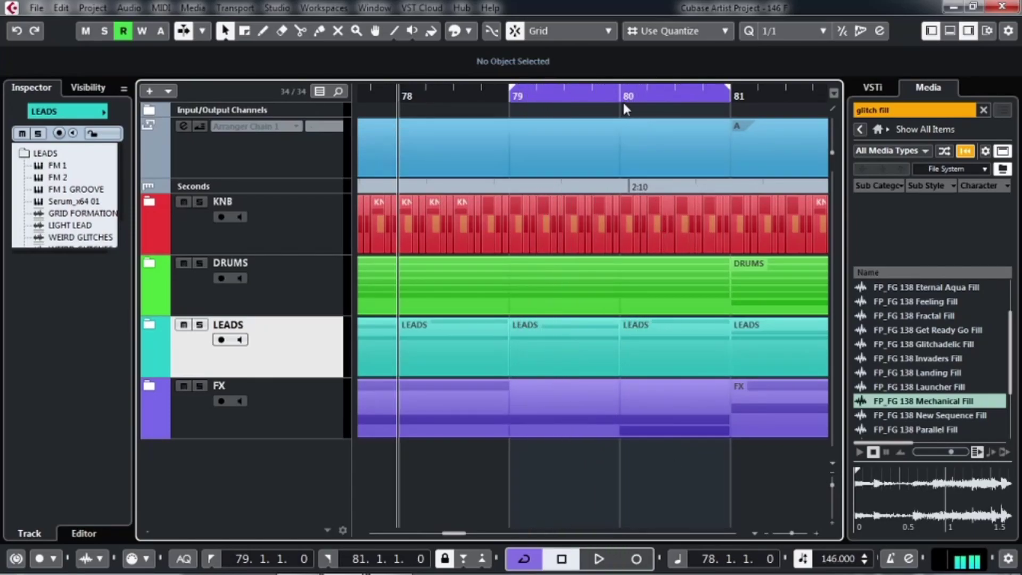
Step: Shorten the cycle range to bar 80 only and solo the KNB, DRUMS, LEADS and FX folder tracks
left_click(625, 106, "ctrl")
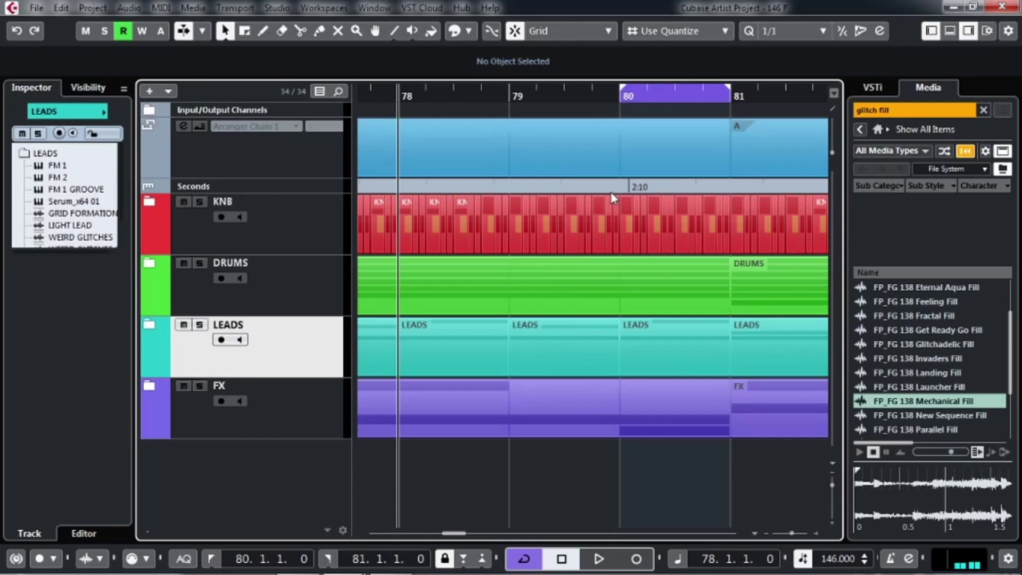
left_click(200, 262)
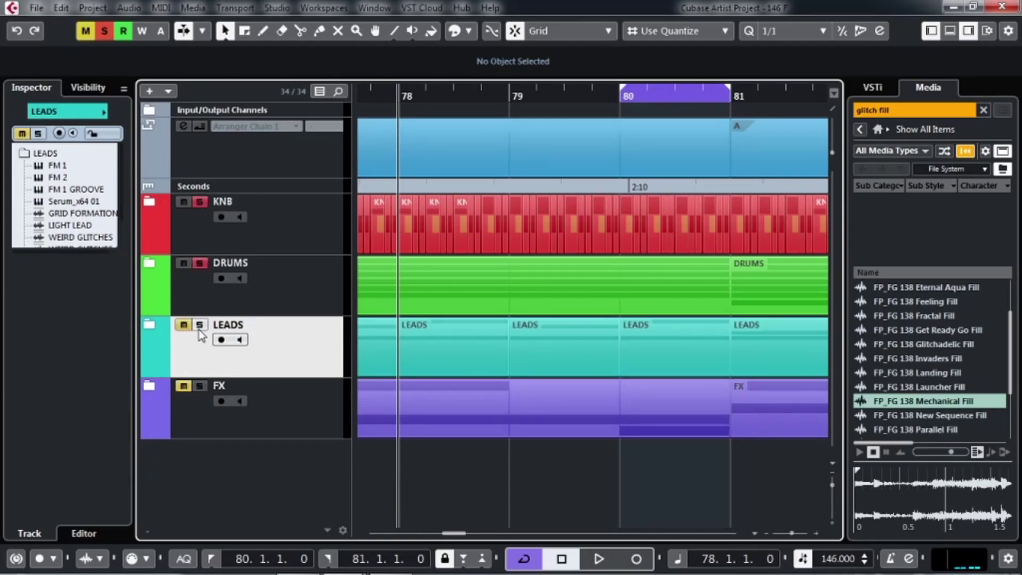
left_click(199, 386)
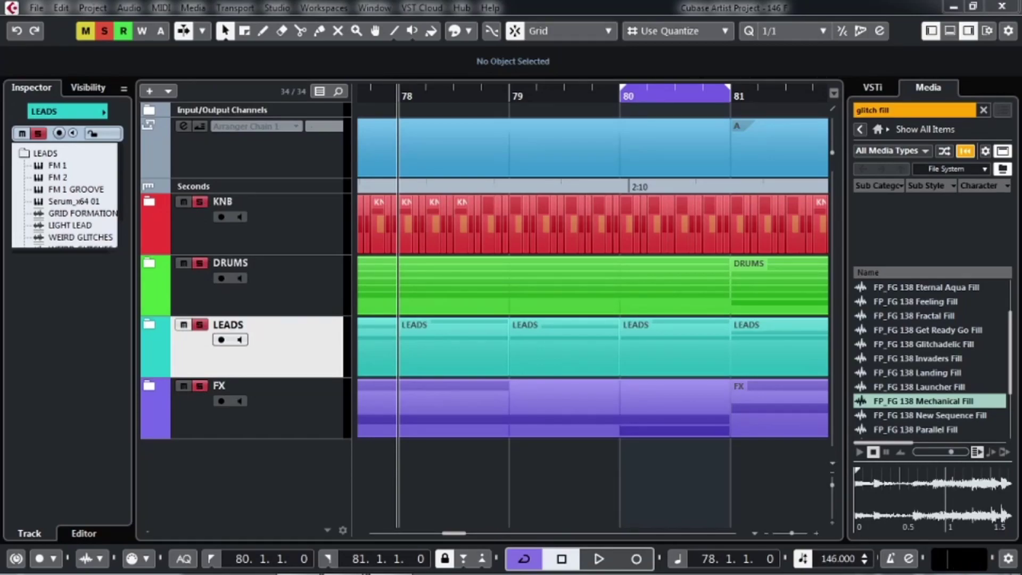
Step: Export the cycle range as an audio mixdown named fill 1 and place it on a new project track
left_click_drag(1021, 153, 726, 165)
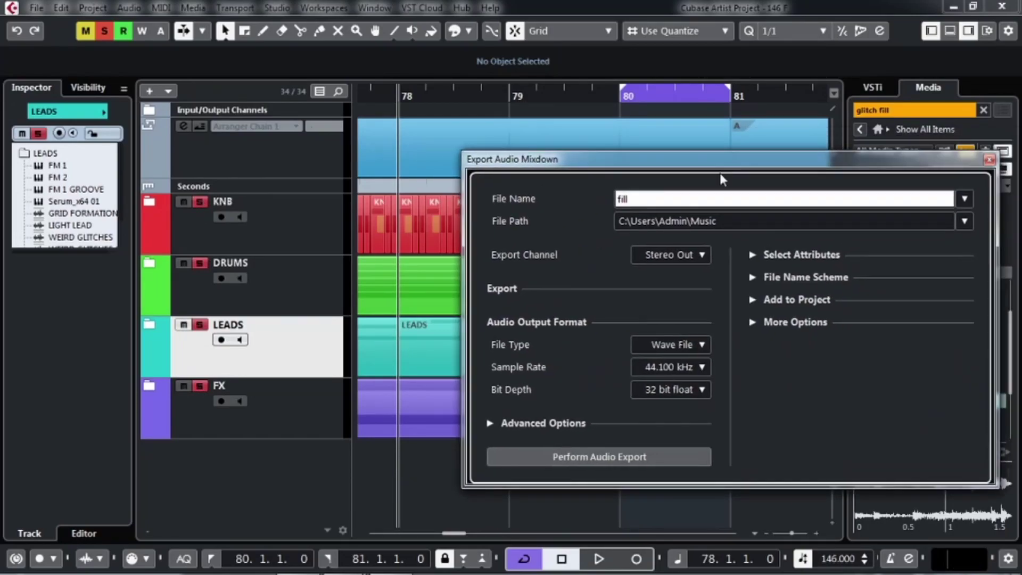
type("1")
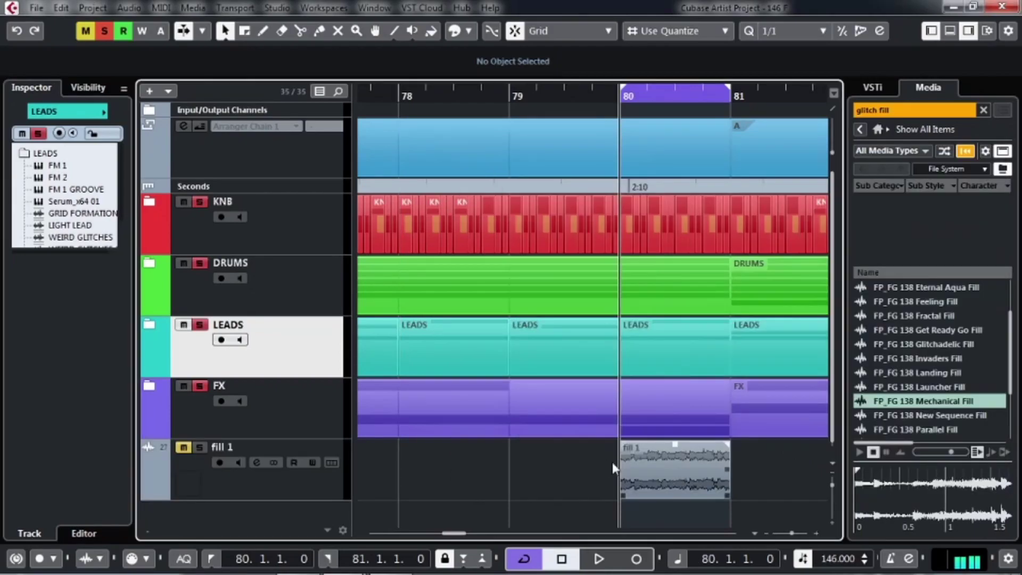
Step: Clear bar 80 by deleting its KNB parts and trimming the DRUMS and FX parts back to the start of the bar
left_click(654, 485)
key("h")
key("h")
key("h")
key("h")
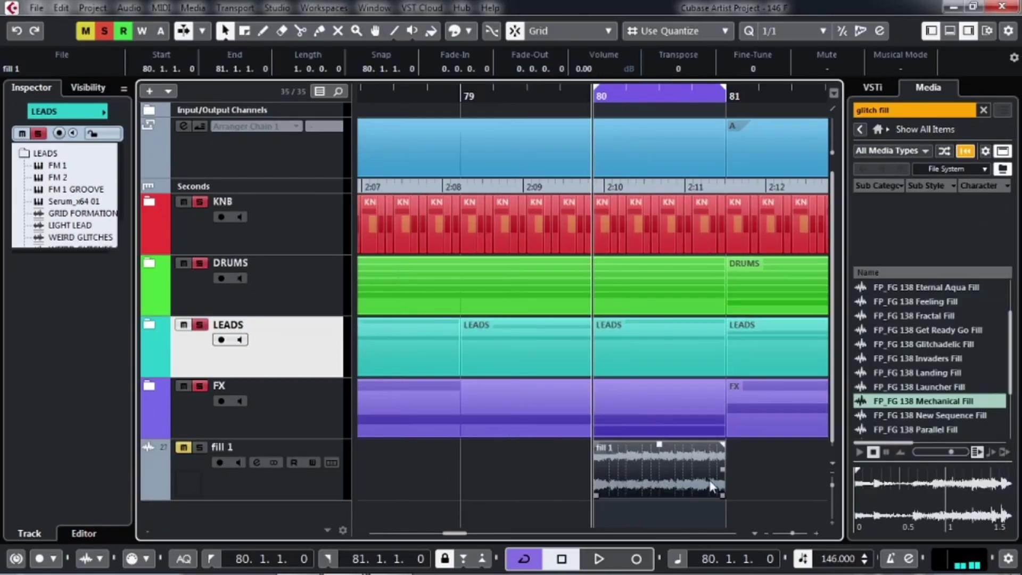
key("h")
scroll(716, 491, "right", 2)
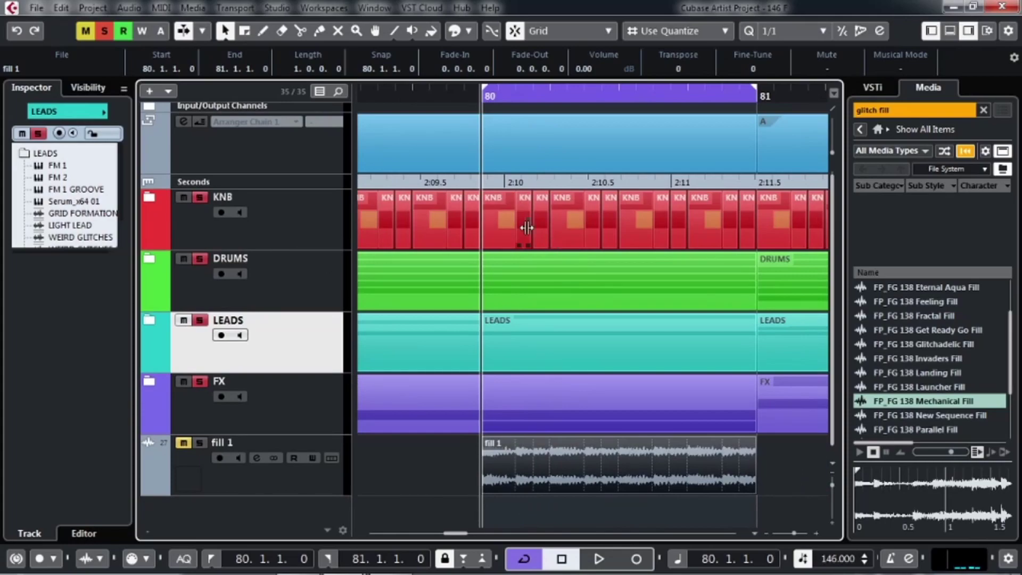
left_click(497, 228)
left_click_drag(522, 234, 753, 231)
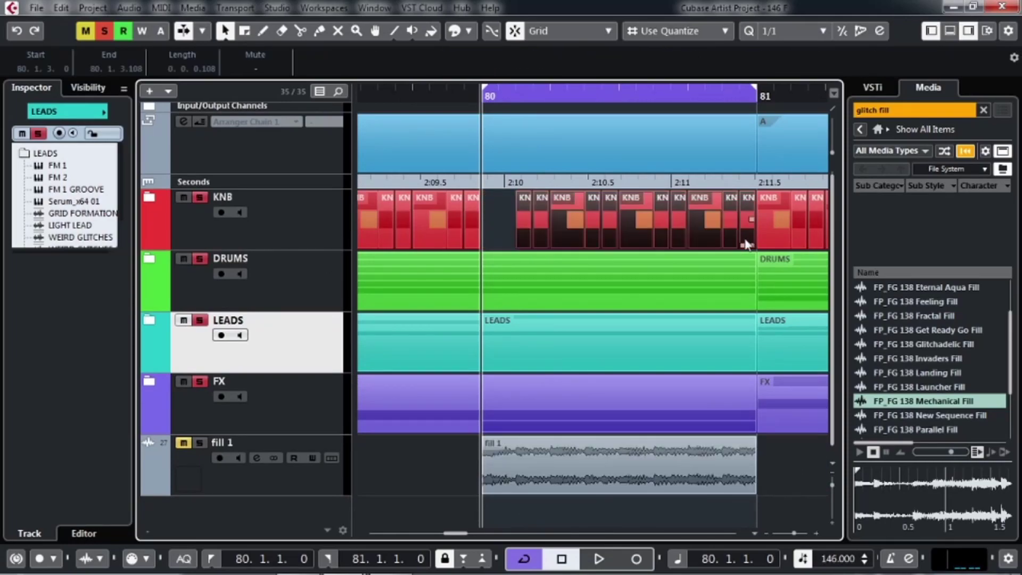
key("Delete")
left_click_drag(753, 307, 491, 314)
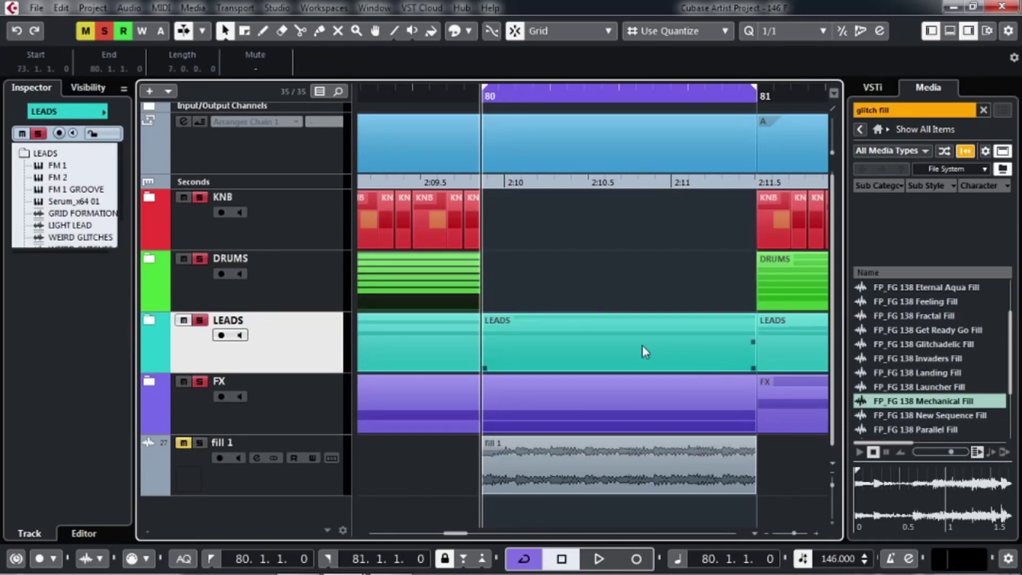
key("Delete")
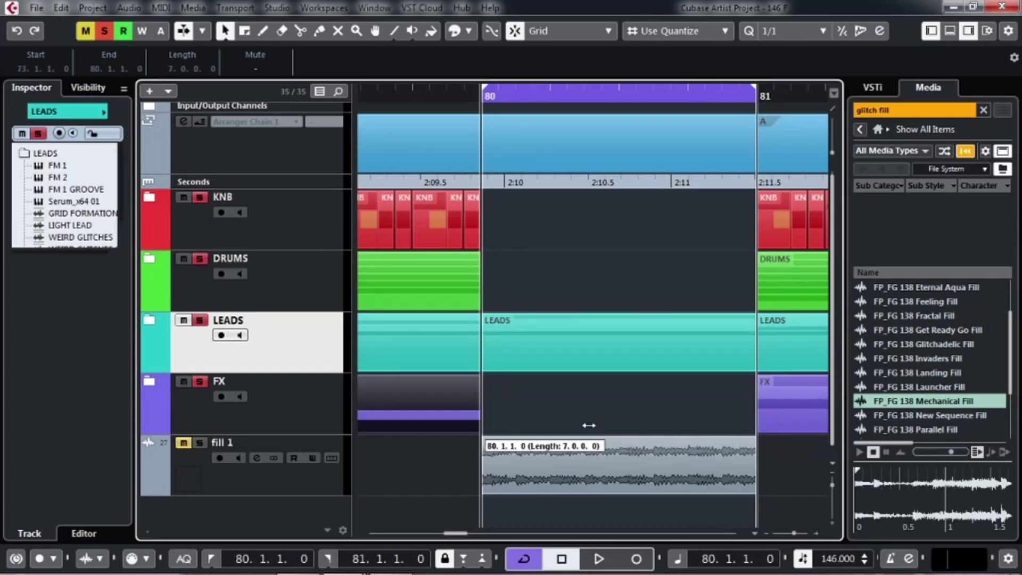
Step: Expand the LEADS folder, delete the FM 1 and Serum_x64 01 parts in bar 80, and collapse the folder again
left_click(150, 321)
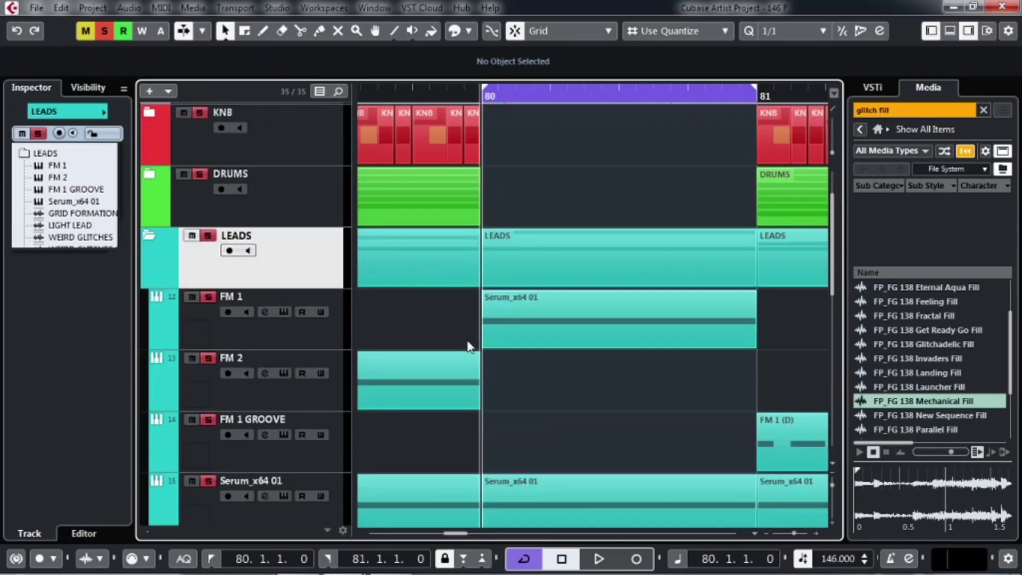
left_click(565, 332)
key("Delete")
scroll(569, 340, "down", 3)
left_click(587, 345)
scroll(617, 357, "down", 3)
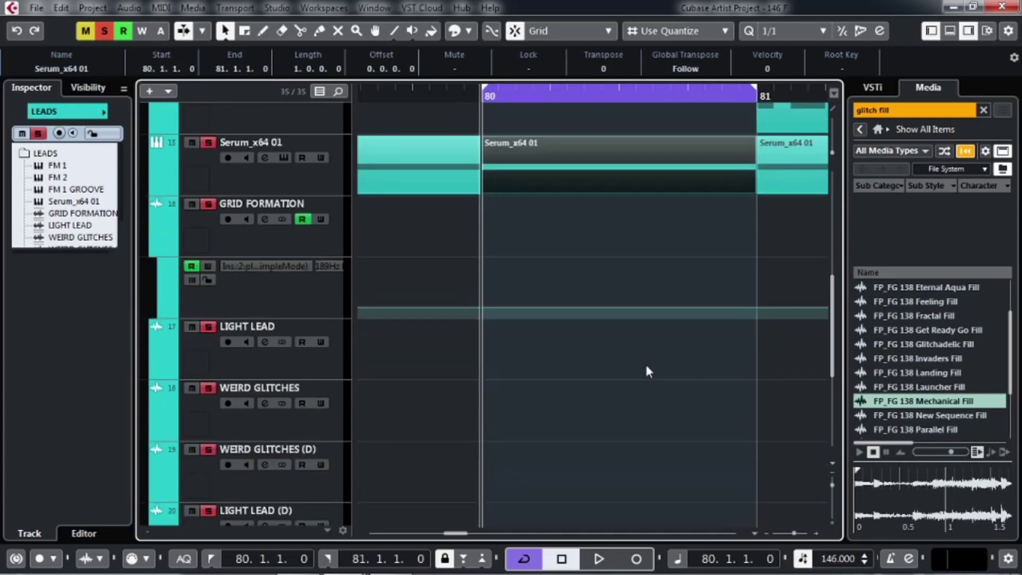
scroll(639, 362, "up", 4)
key("Delete")
scroll(634, 356, "down", 5)
scroll(631, 363, "down", 2)
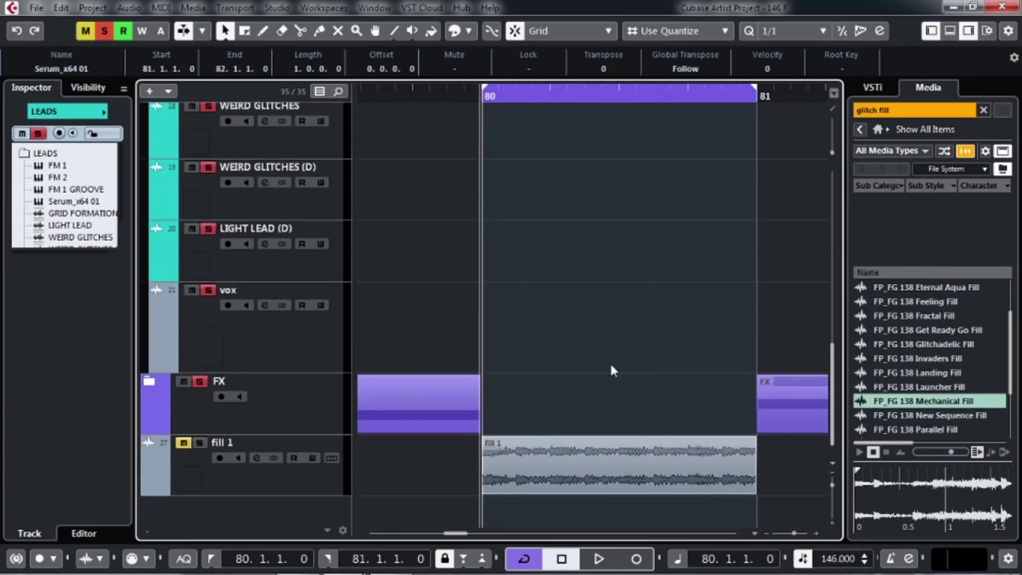
scroll(400, 289, "up", 10)
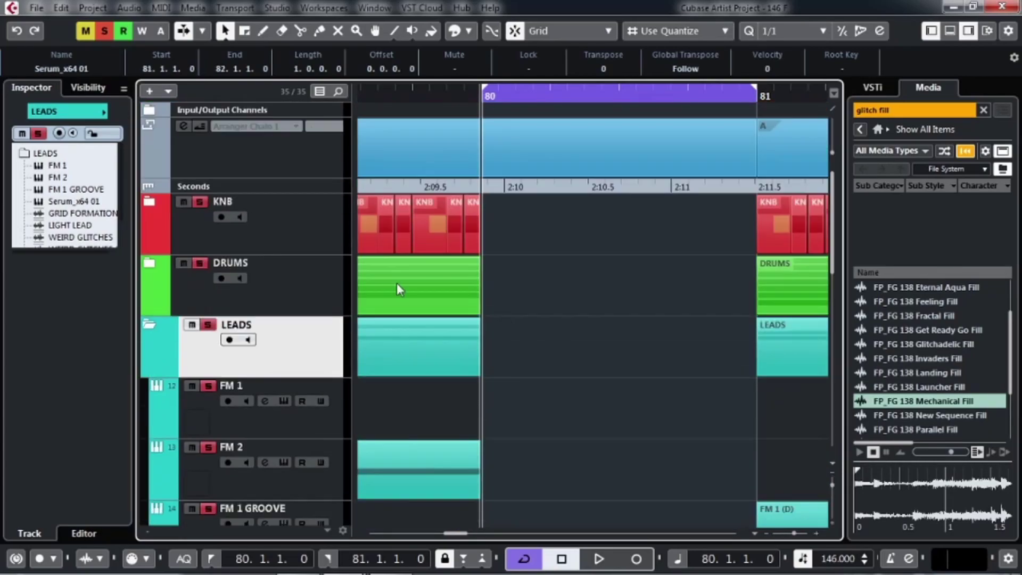
left_click(152, 324)
Step: Loop the soloed fill 1 track and add LoopMash FX as its first insert effect
key("space")
scroll(538, 361, "down", 2)
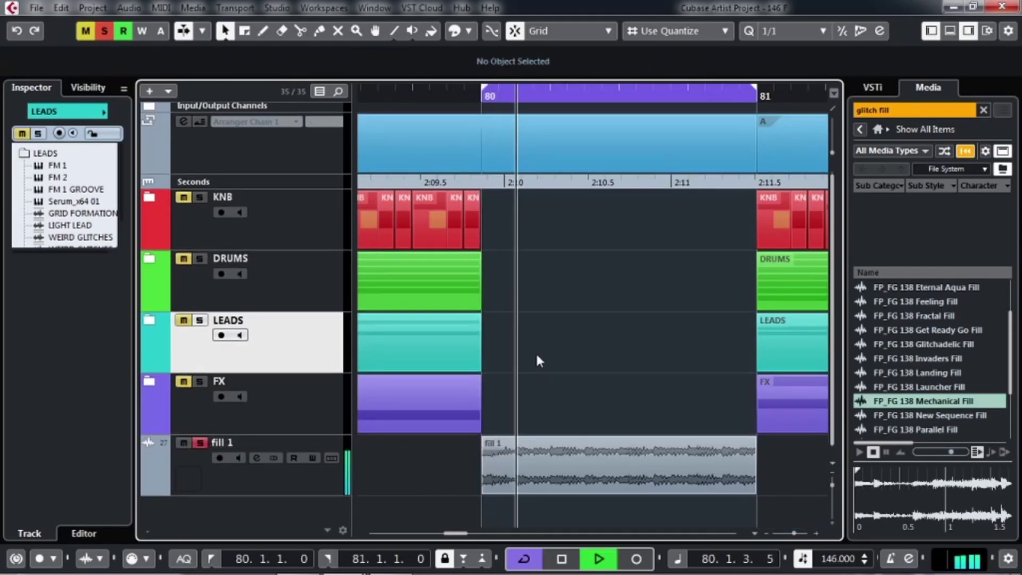
left_click(321, 484)
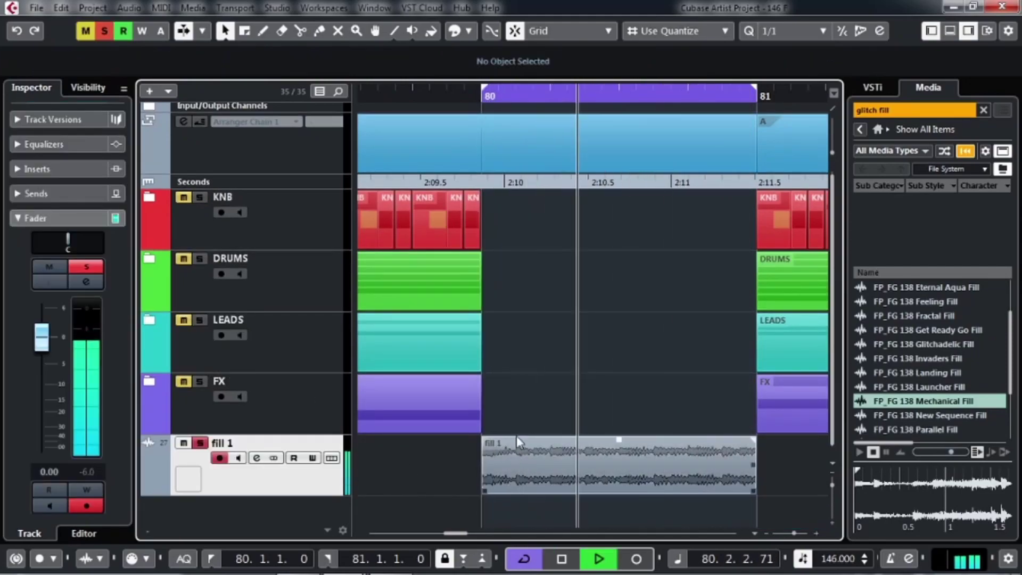
left_click(45, 169)
left_click(60, 195)
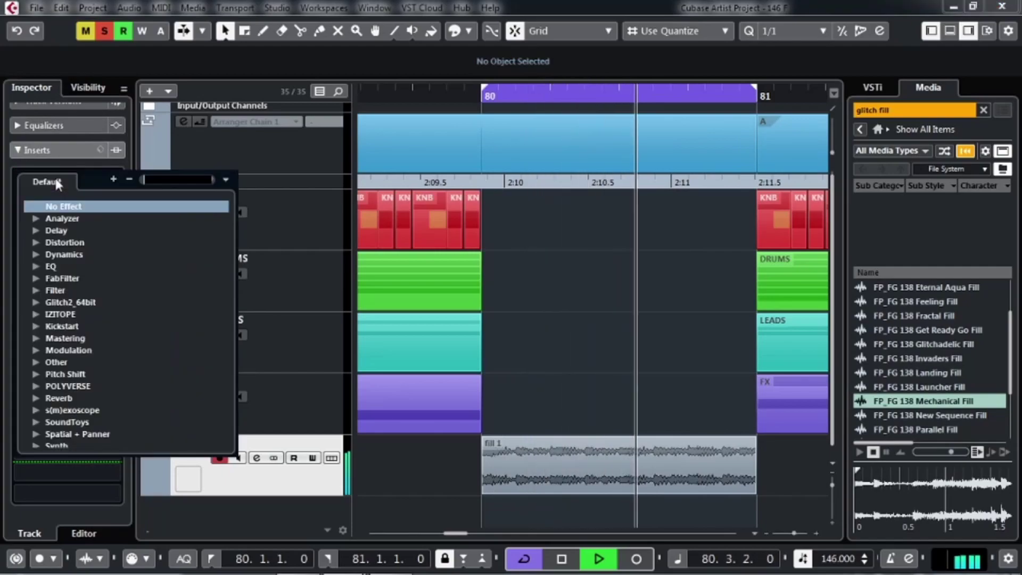
type("loop")
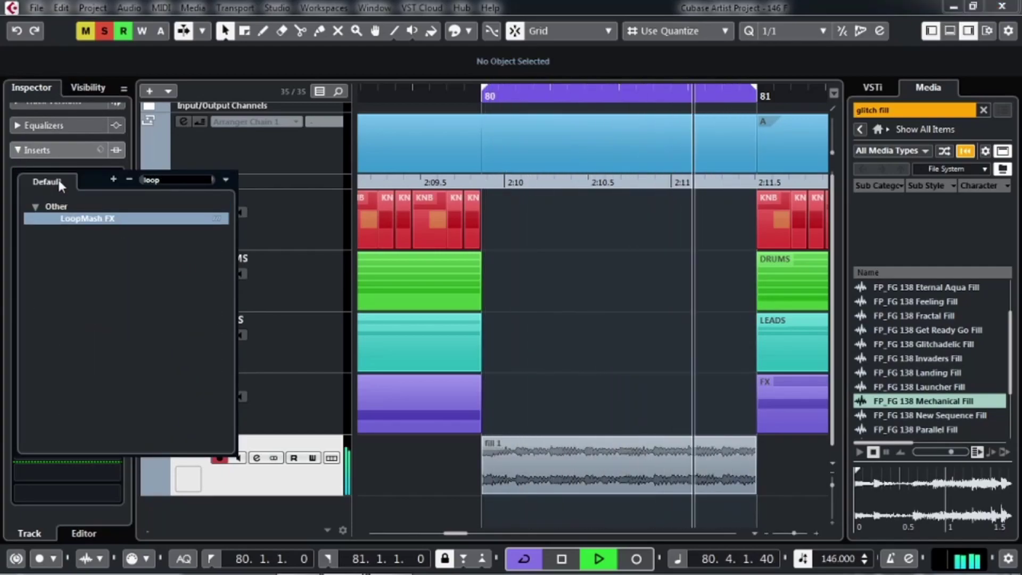
double_click(90, 219)
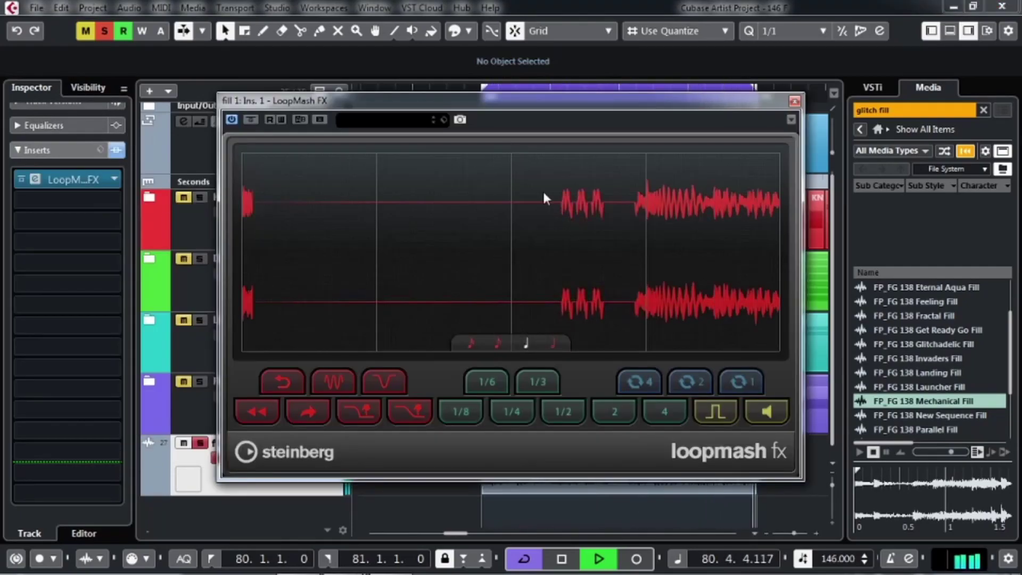
Step: Audition the LoopMash FX double-arrow rewind effect and the 1/8, 1/6 and 1/4 effects on the looping fill
left_click(258, 414)
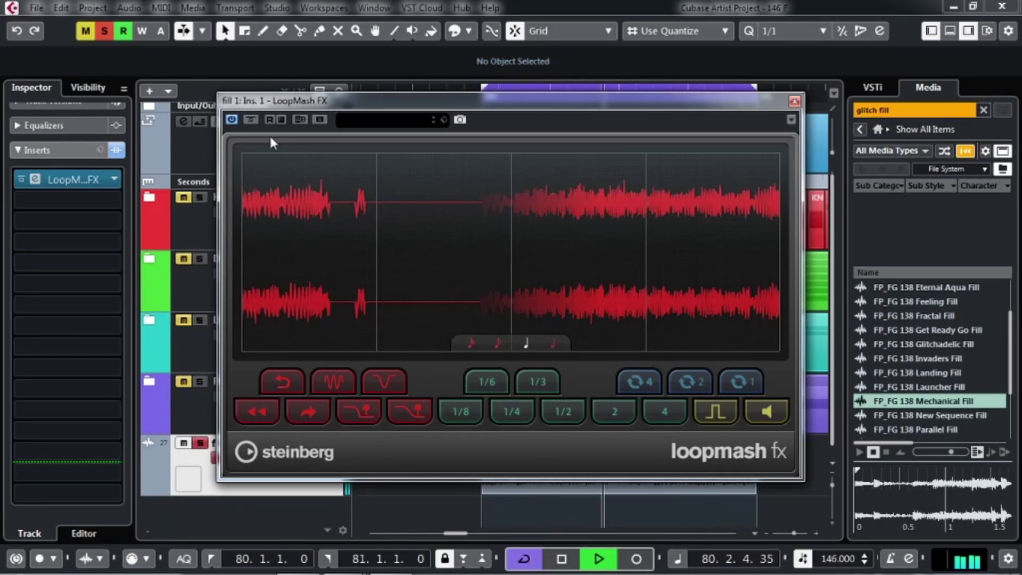
left_click(466, 411)
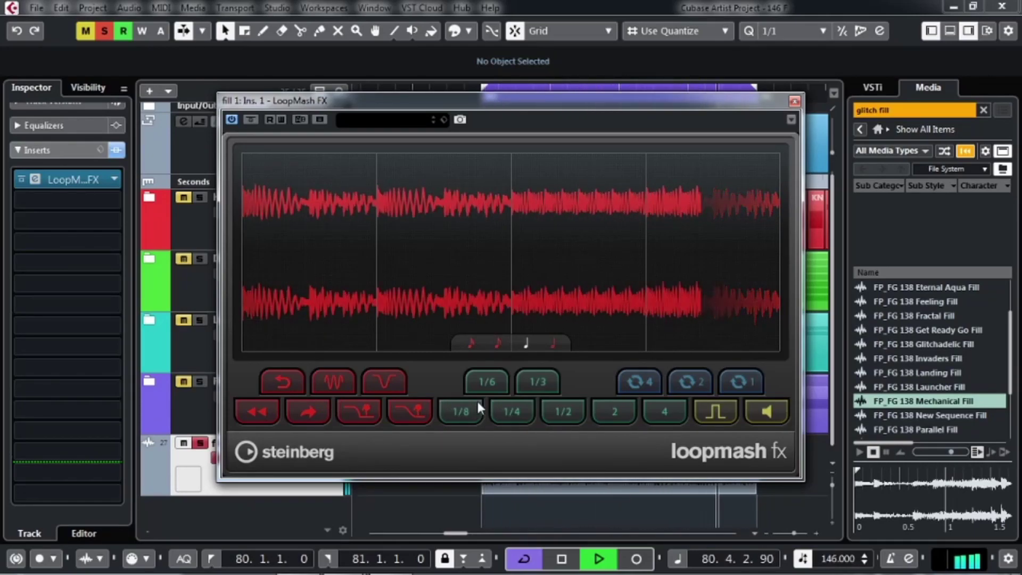
left_click(481, 383)
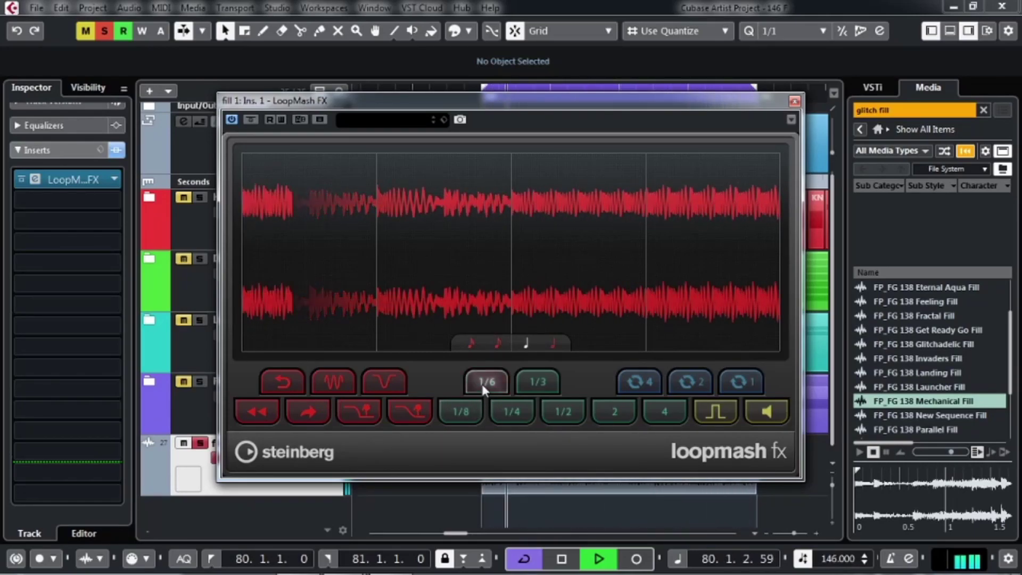
left_click(513, 413)
Step: Record LoopMash FX automation using the 1/4 and 1/8 effects over the loop, disable automation writing and close the plug-in
left_click(282, 120)
left_click(516, 418)
left_click(511, 416)
left_click(500, 414)
left_click(456, 413)
key("space")
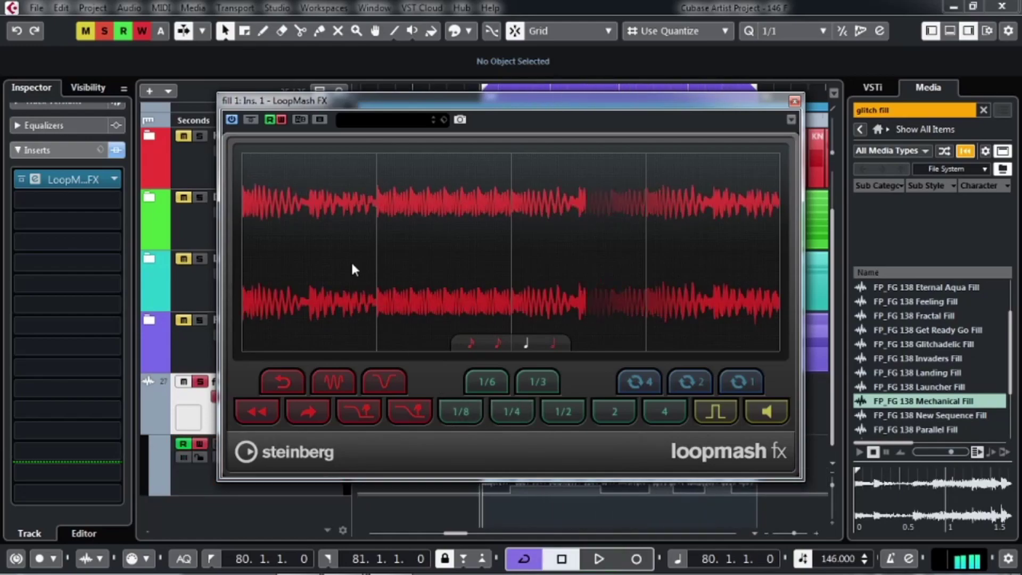
left_click(282, 121)
left_click(795, 101)
Step: Enlarge the LoopMash FX automation lane beneath fill 1 and frame bar 80 for editing
key("h")
key("h")
key("h")
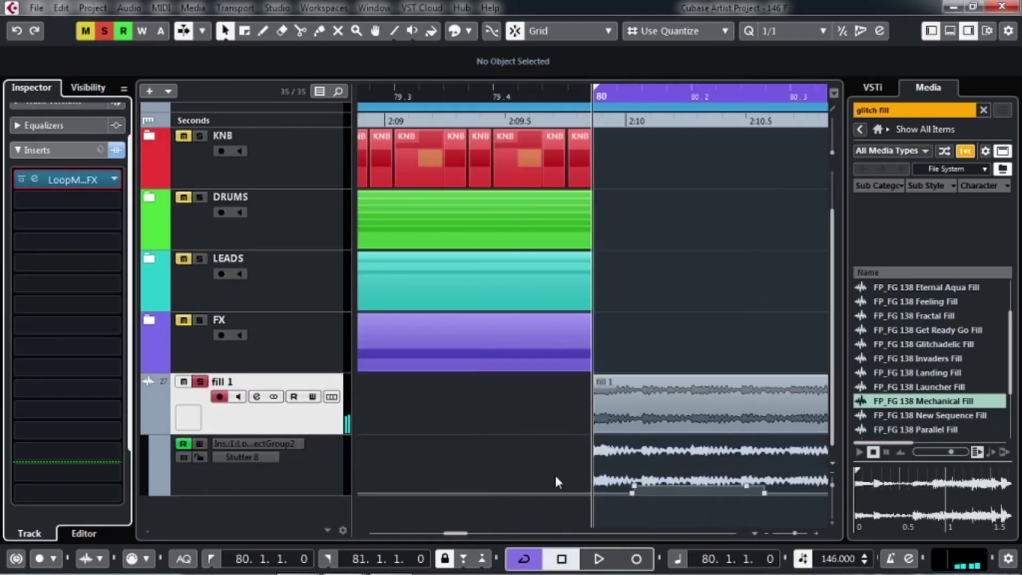
scroll(453, 504, "right", 2)
left_click_drag(337, 496, 336, 570)
scroll(497, 260, "down", 3)
scroll(496, 260, "right", 1)
key("g")
key("g")
key("g")
key("g")
scroll(622, 466, "right", 4)
scroll(622, 467, "right", 1)
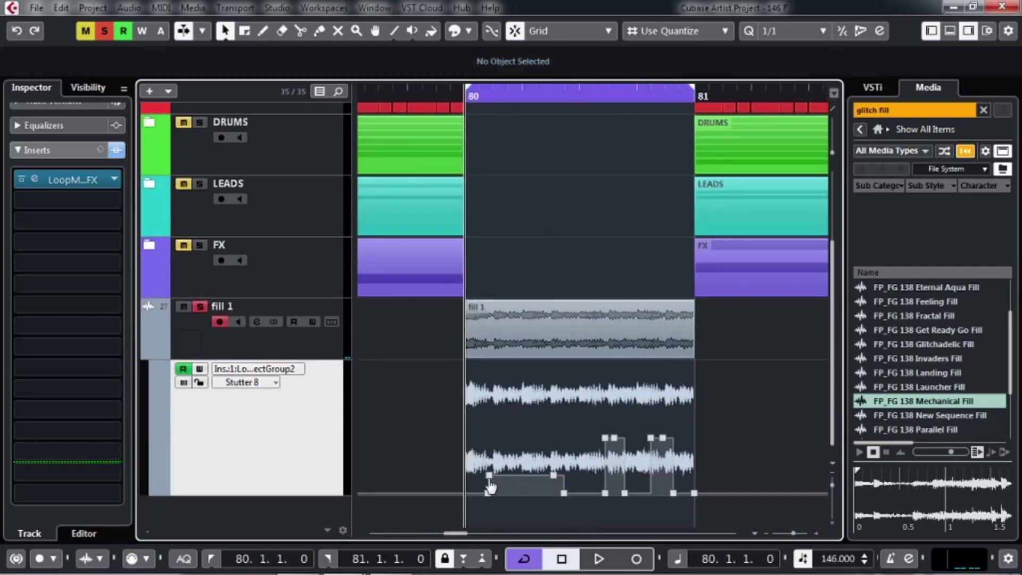
Step: Select the last Stutter 4 block of automation points near the end of bar 80 and delete it
left_click(490, 486)
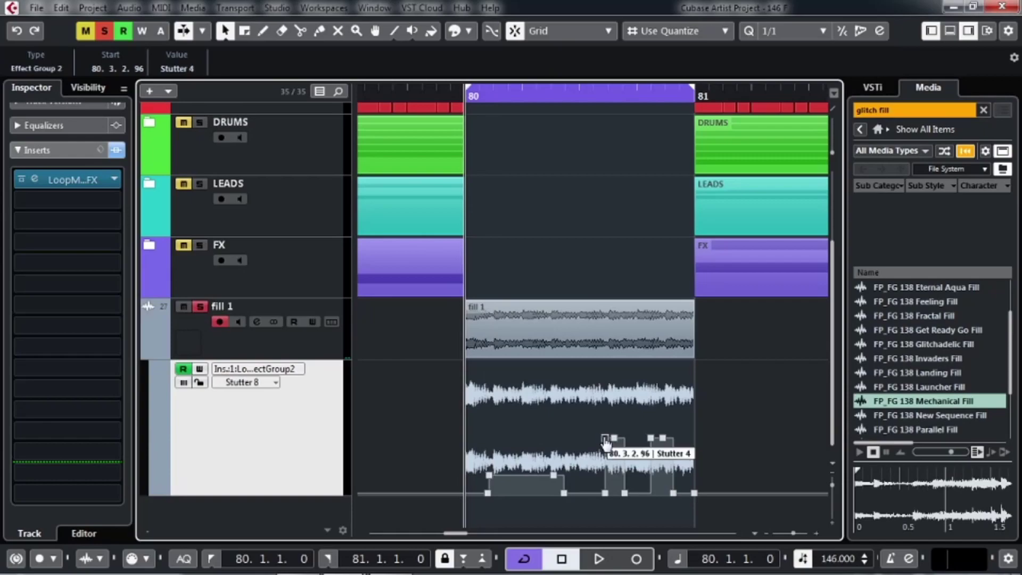
left_click_drag(649, 424, 735, 541)
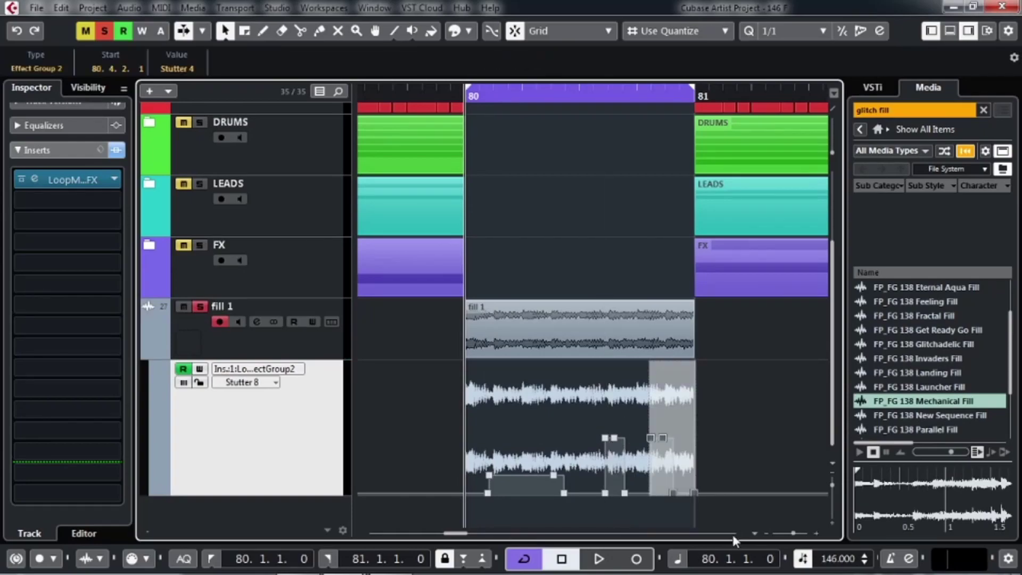
key("Delete")
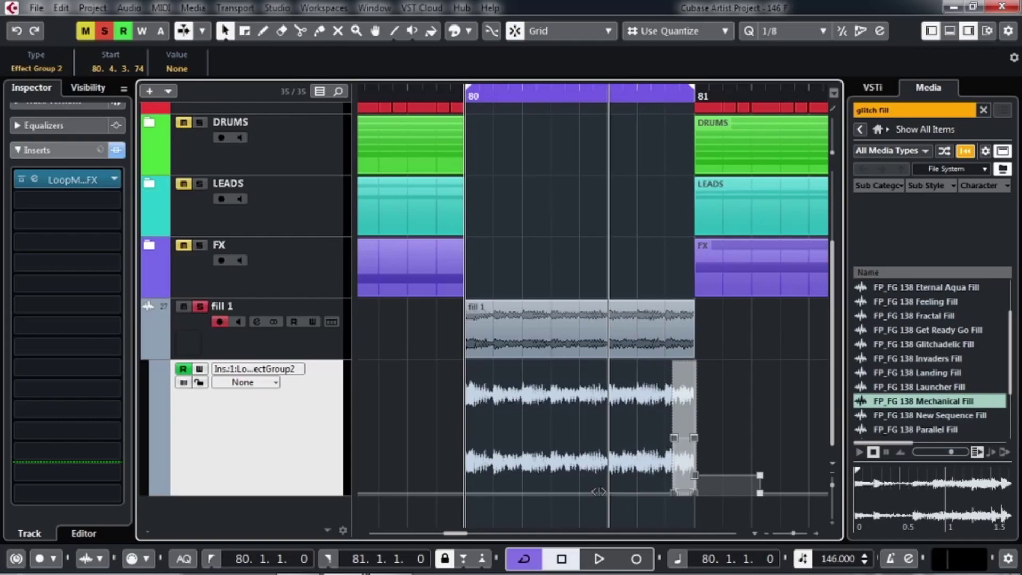
Step: Move the remaining Stutter 4 automation to the start of bar 80 and lower the curve to Stutter 8 from beat 3
left_click_drag(675, 450, 466, 449)
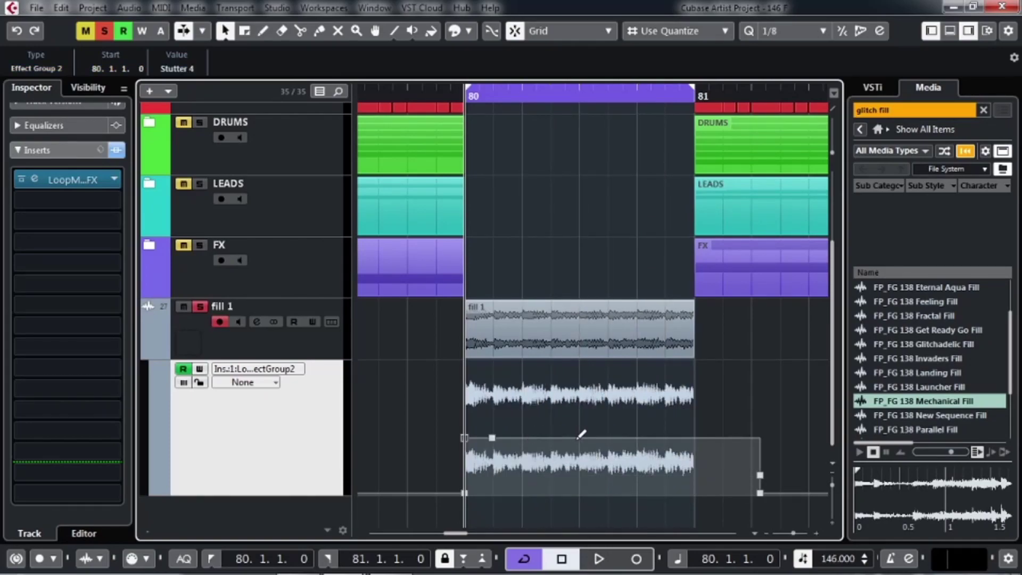
left_click_drag(580, 438, 578, 499)
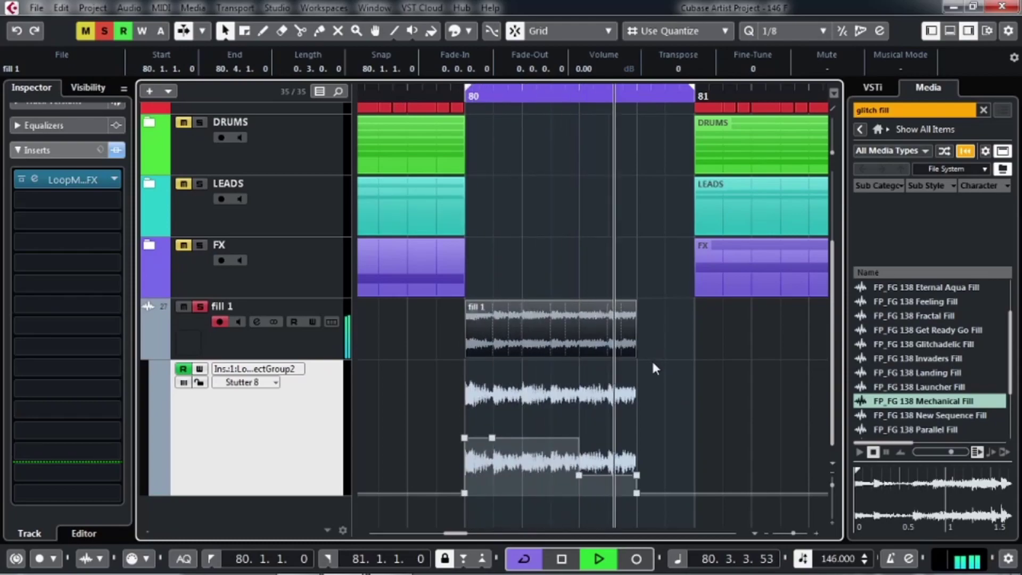
Step: Expand the KNB folder, solo it, and copy the bar 81 kick to 80.4.1 and 80.4.3
scroll(655, 336, "up", 5)
left_click(152, 202)
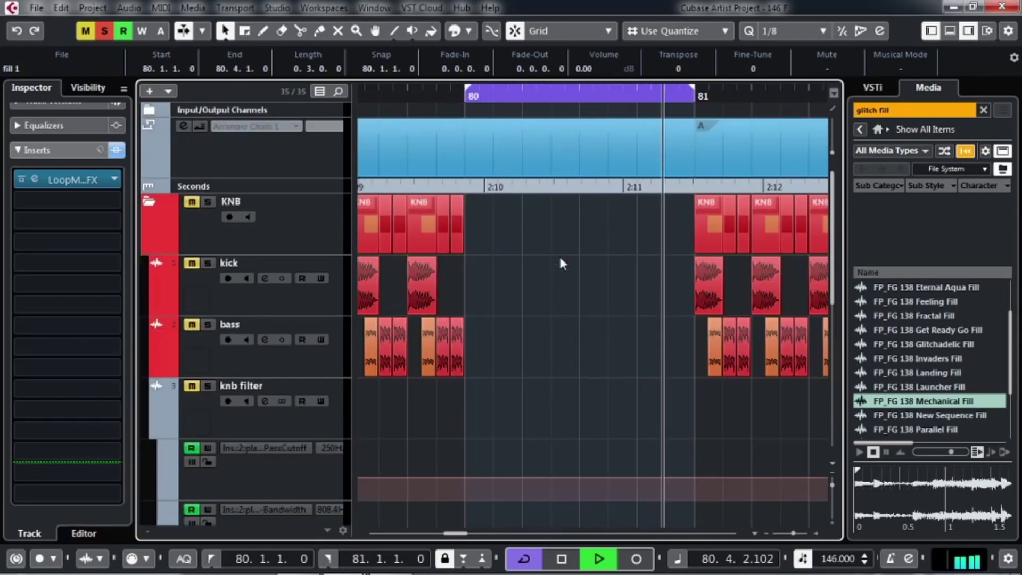
left_click_drag(696, 290, 642, 293)
left_click(208, 202)
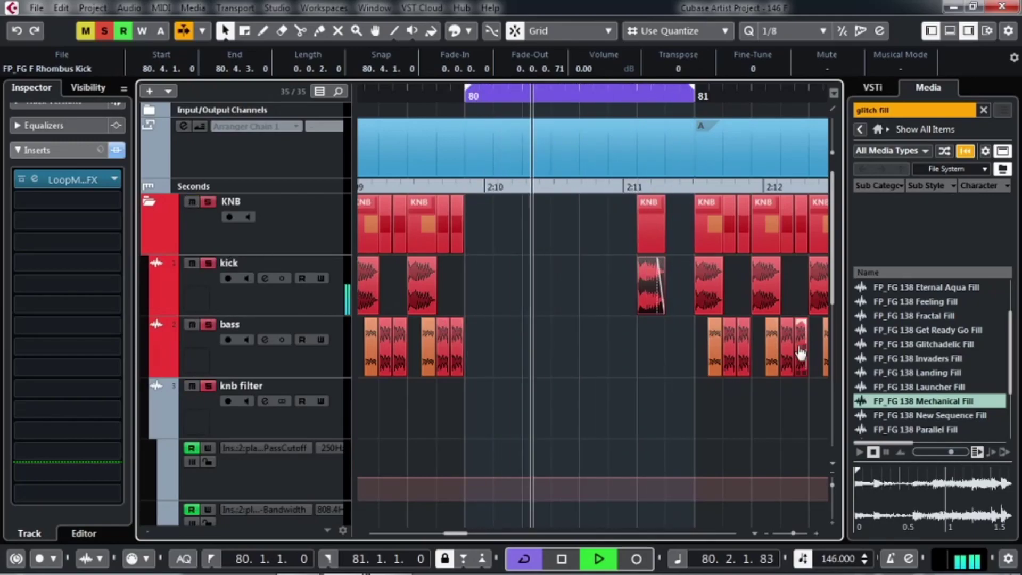
left_click_drag(694, 300, 665, 299)
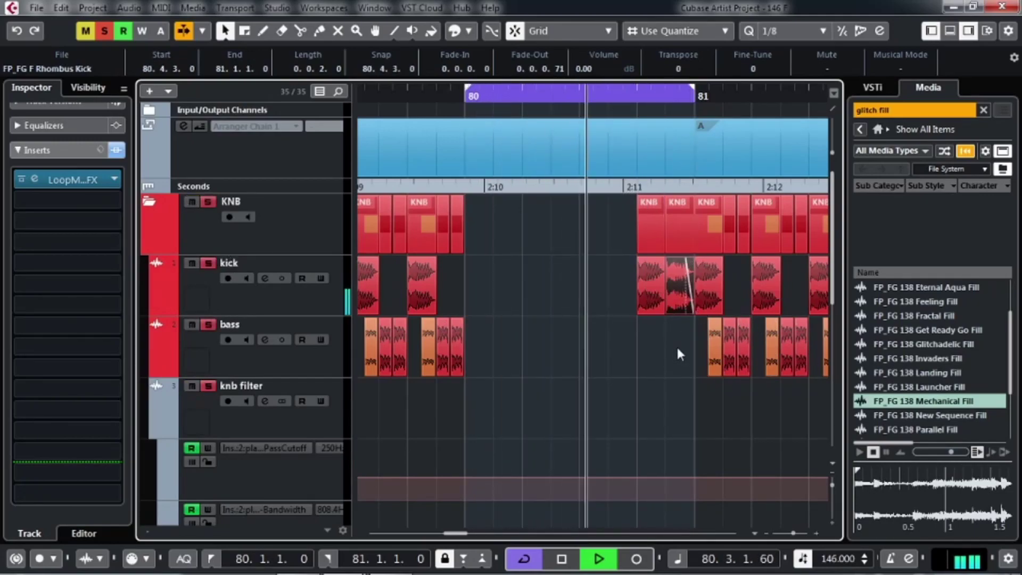
Step: Reverse the kick copy at 80.4.3 and stop playback
key("ctrl+r")
left_click(504, 335)
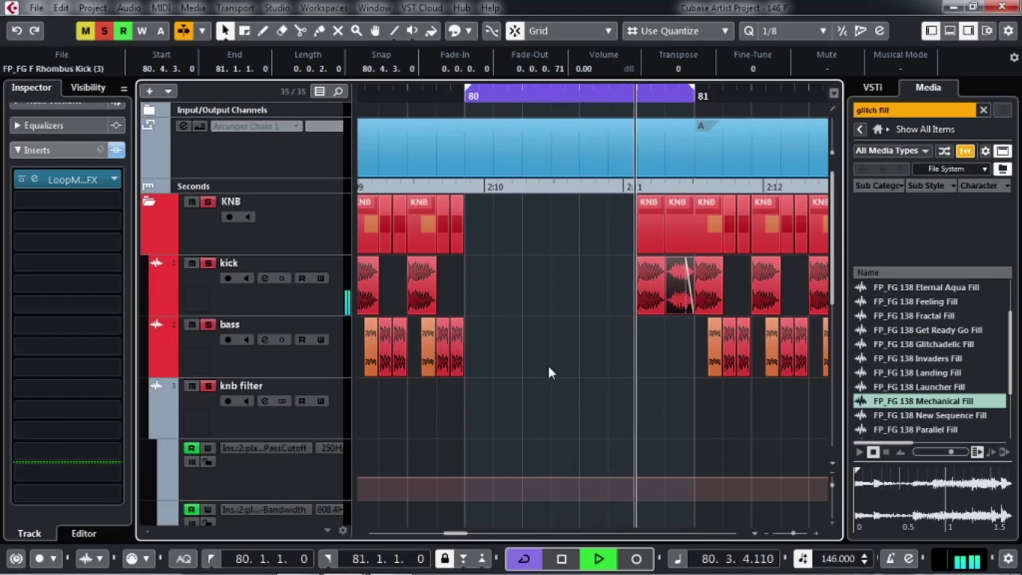
key("space")
Step: Shape the reversed kick with no fade-out, a volume of -3.41 dB and a fade-in of about 0.0.1.74
scroll(607, 367, "up", 1)
scroll(695, 310, "up", 5)
scroll(544, 322, "right", 5)
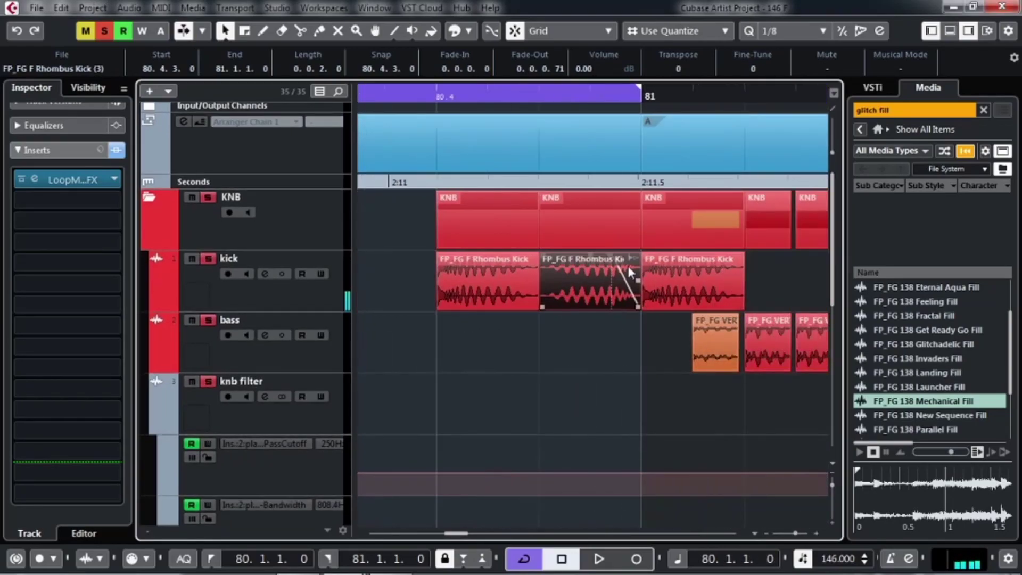
left_click_drag(609, 258, 703, 261)
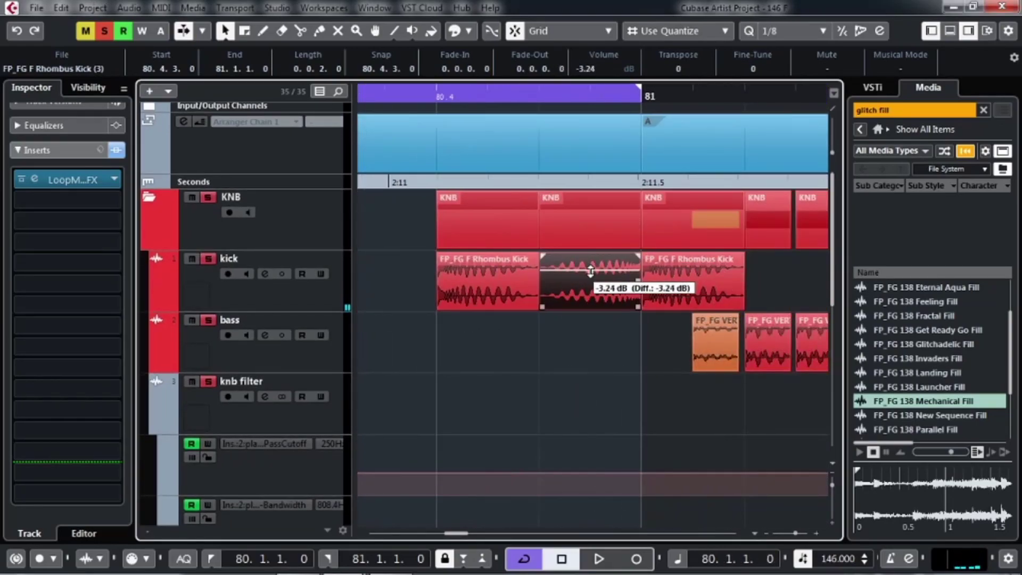
left_click_drag(542, 256, 616, 258)
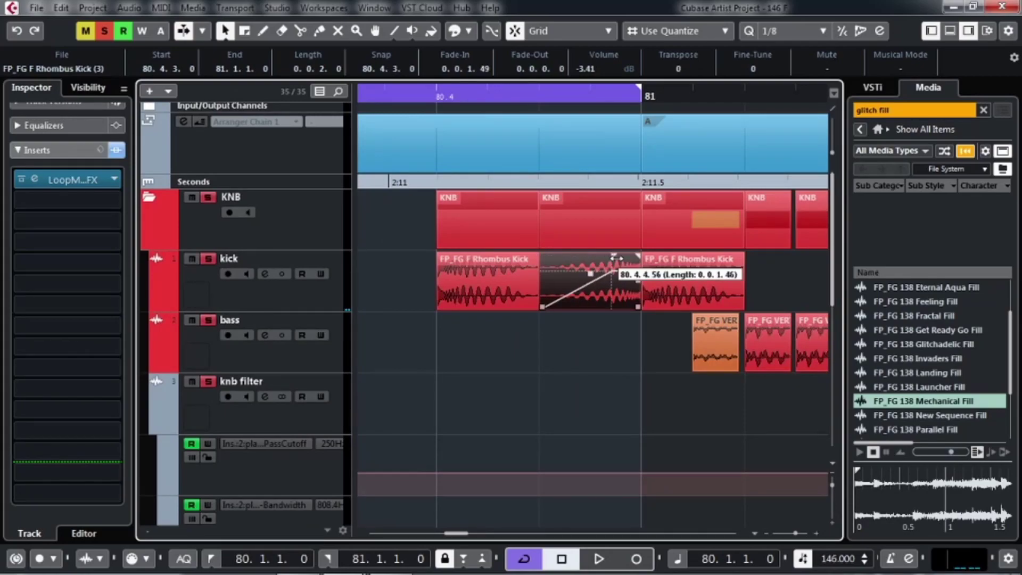
left_click_drag(537, 257, 510, 258)
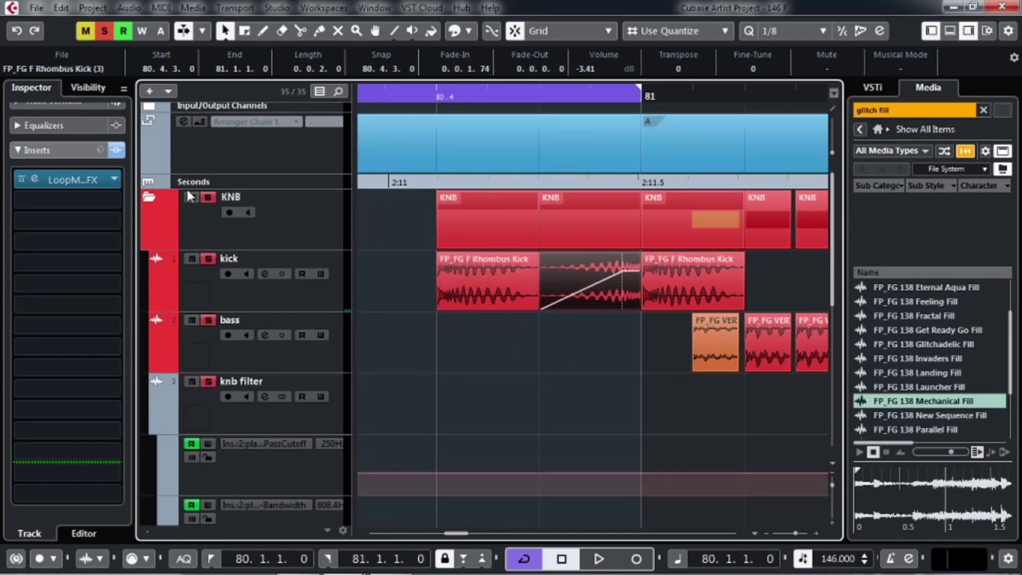
Step: Collapse the KNB folder and clear all solo and mute states in the project
left_click(151, 197)
key("g")
key("g")
key("g")
key("g")
key("g")
key("g")
key("g")
key("g")
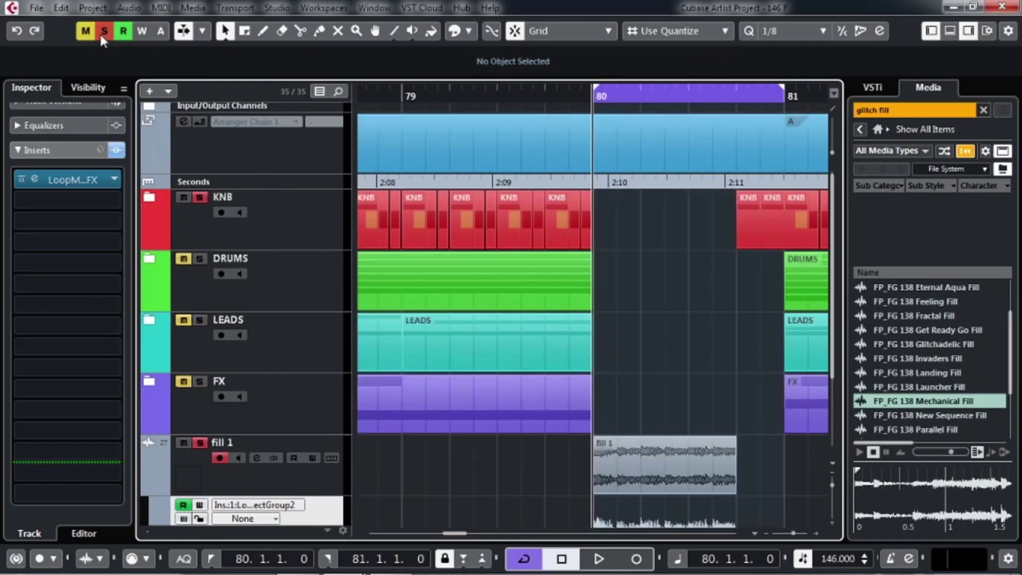
left_click(104, 32)
Step: Play the transition through the fill from bar 79 with cycling turned off
left_click(405, 96)
key("space")
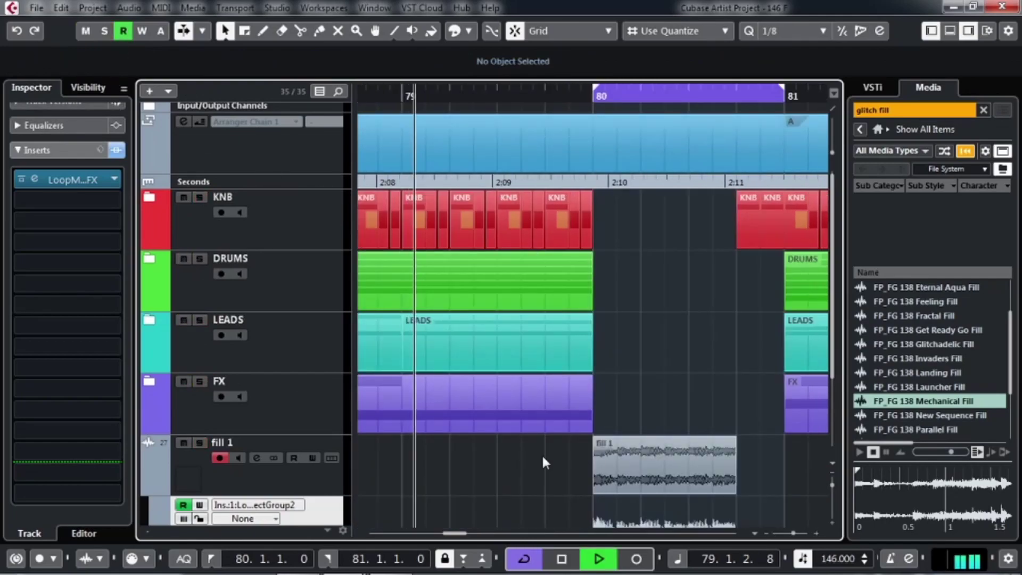
left_click(528, 558)
scroll(648, 252, "down", 2)
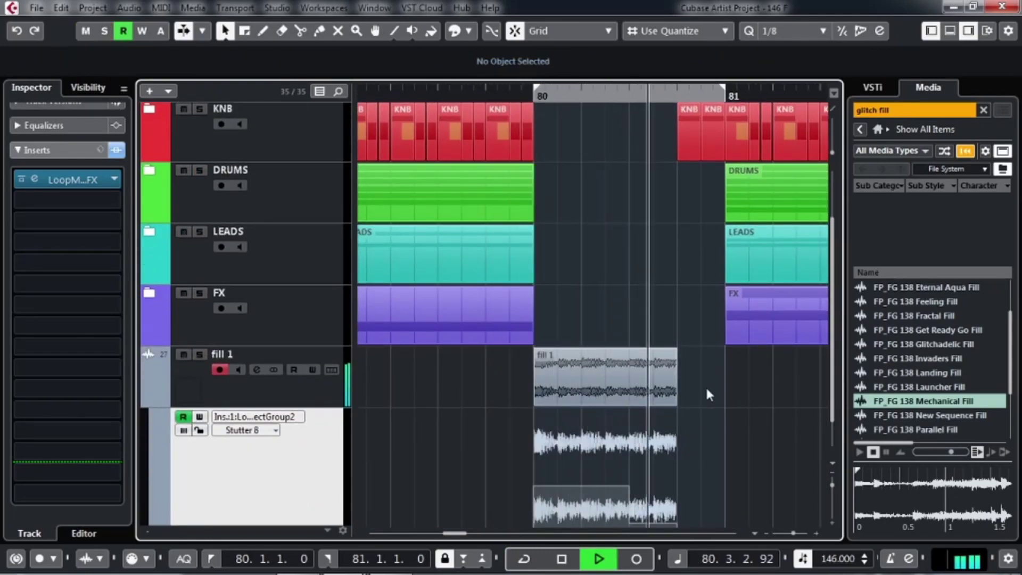
scroll(513, 385, "down", 3)
key("space")
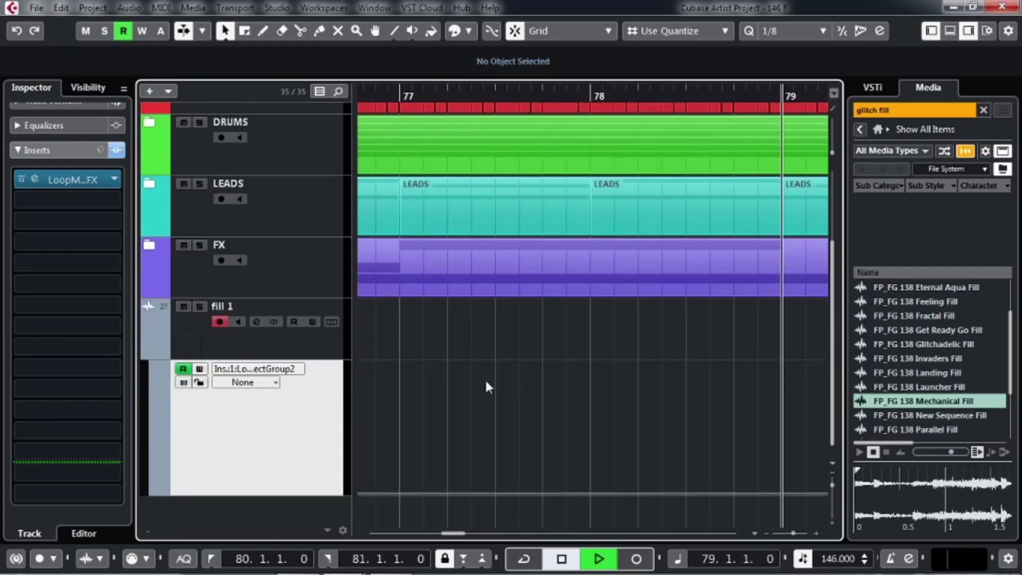
Step: Select the fill 1 track, show its channel fader in the Inspector and play back from bar 79
key("space")
left_click(286, 345)
key("space")
left_click(38, 150)
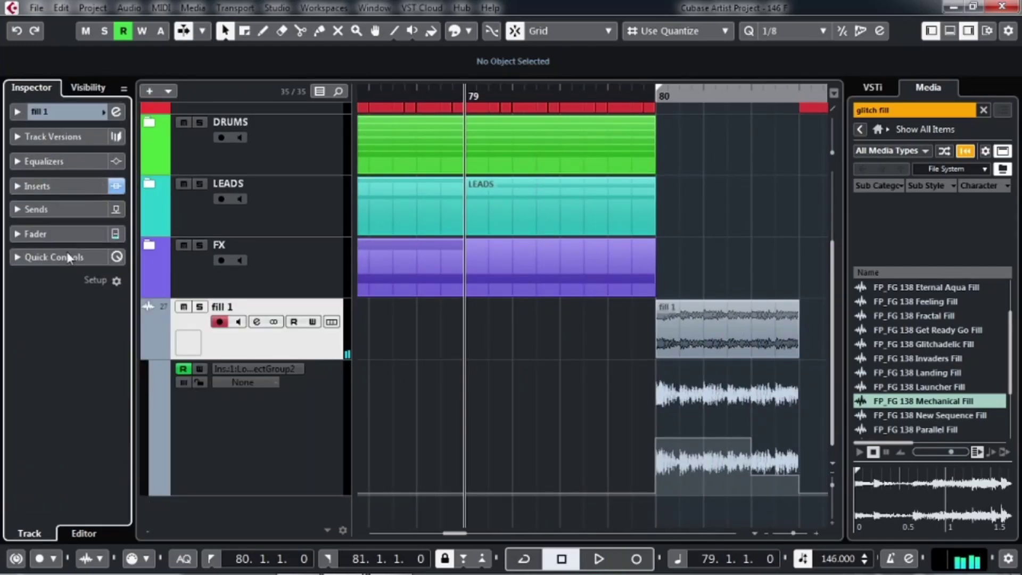
left_click(60, 233)
key("space")
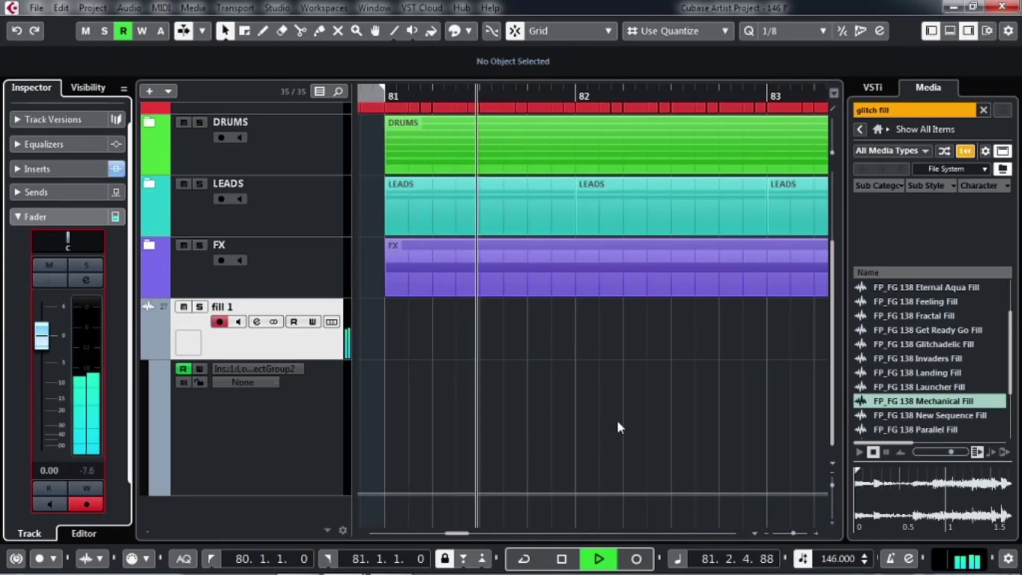
Step: Reset the peak meter of fill 1 and play the fill from bar 80 to check its level
key("g")
key("g")
key("g")
key("g")
left_click_drag(670, 383, 744, 392)
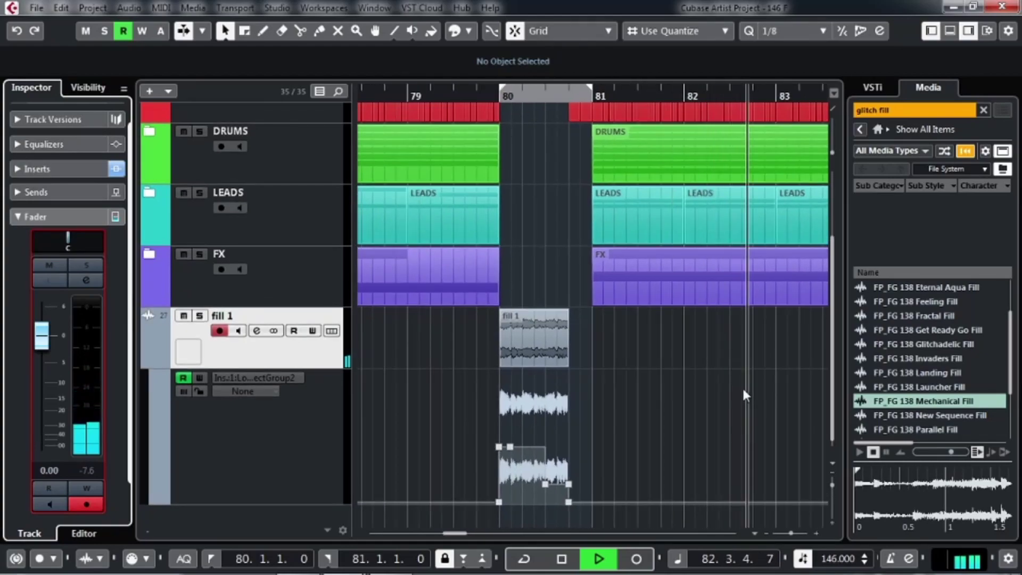
scroll(742, 385, "left", 3)
left_click(455, 94)
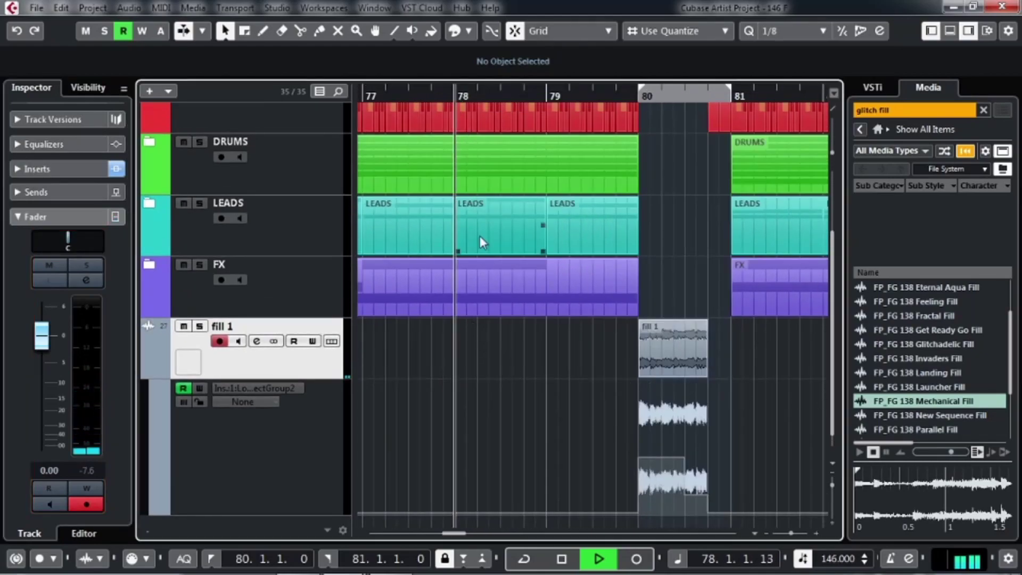
key("space")
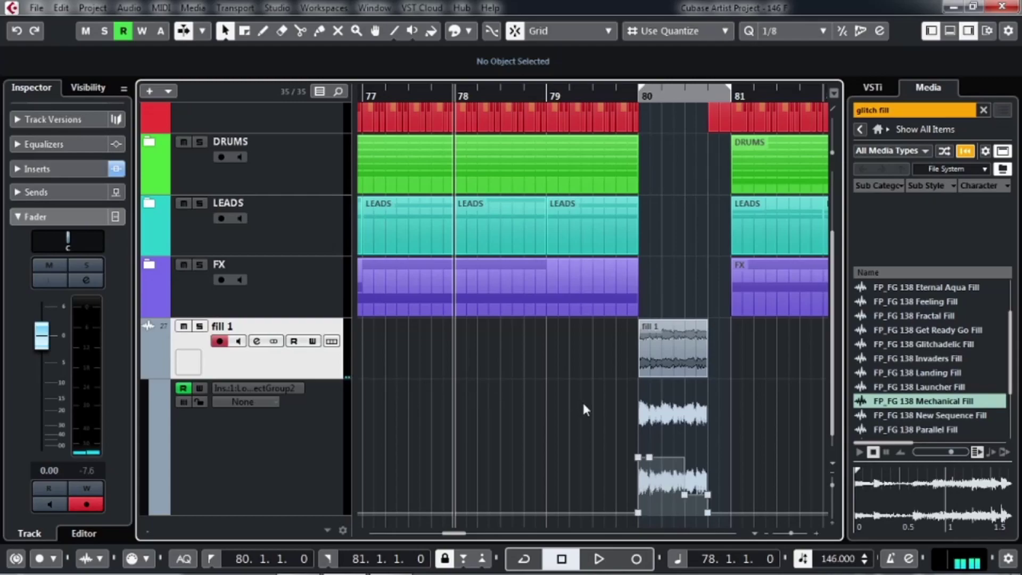
left_click(95, 470)
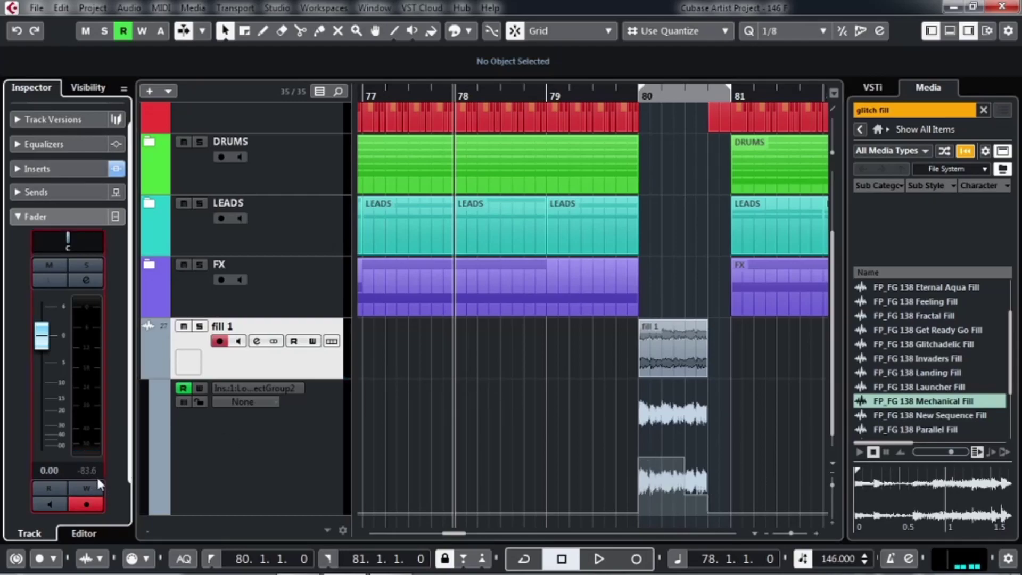
left_click(643, 104)
key("space")
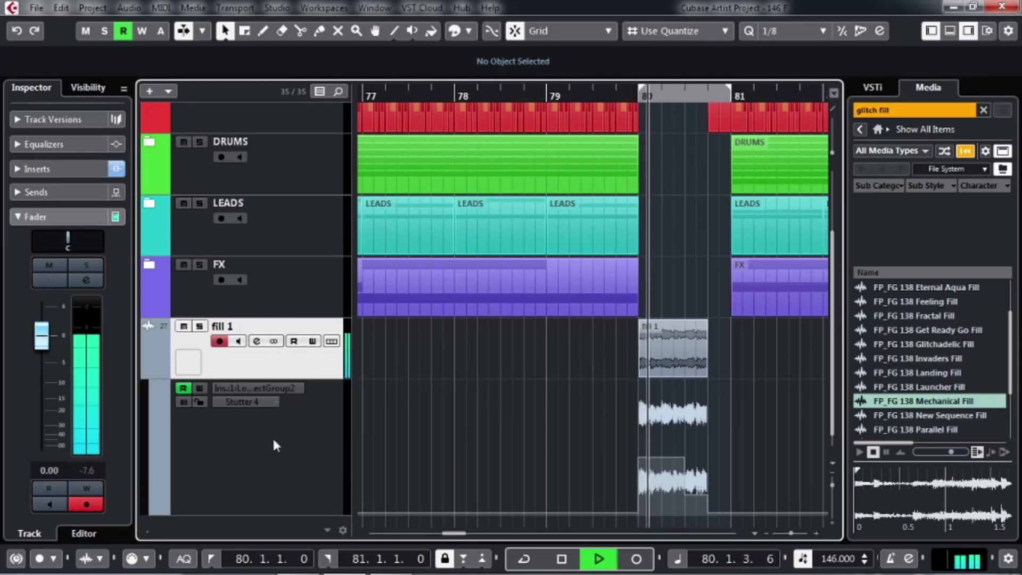
key("space")
Step: In the MixConsole, reset the Stereo Out peak meter, check the output level during playback from bar 78, and close the mixer
left_click(457, 95)
key("F3")
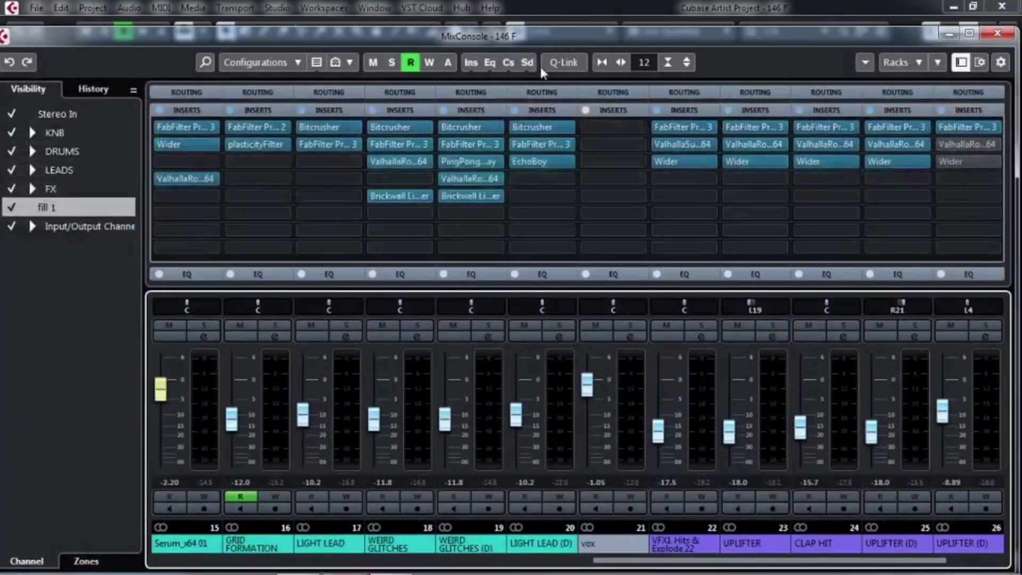
left_click_drag(676, 559, 882, 570)
left_click(986, 477)
key("space")
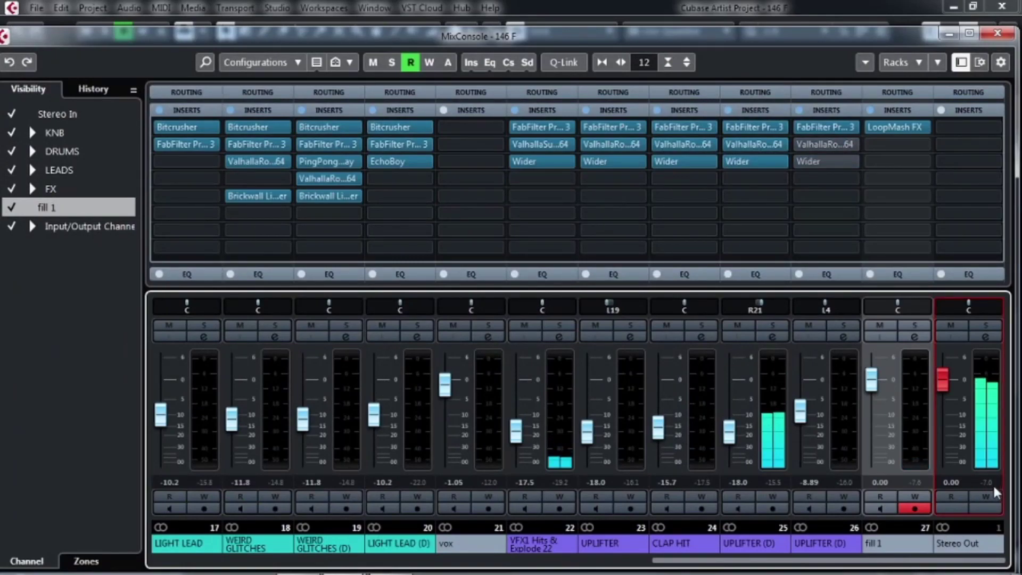
left_click(998, 34)
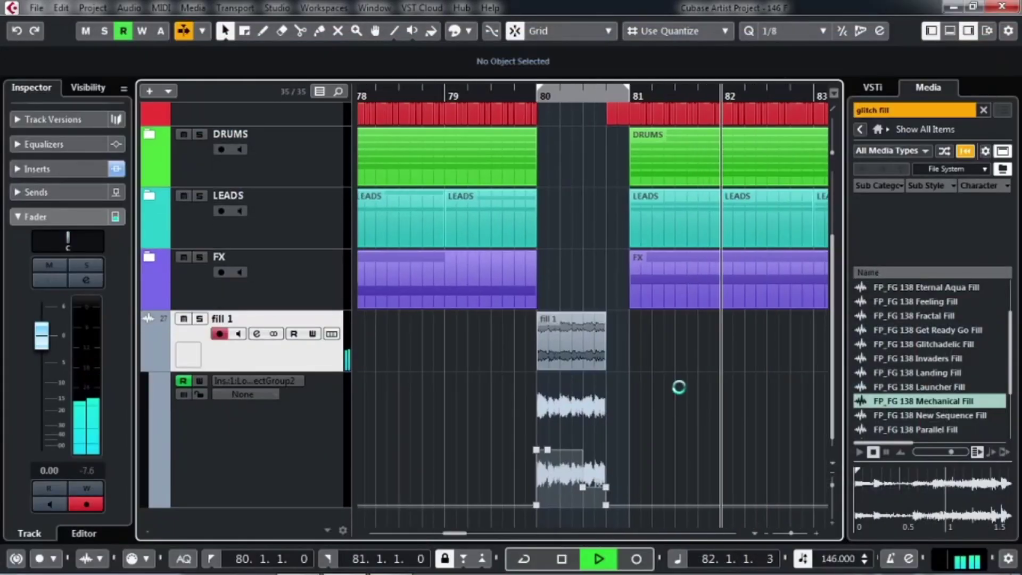
Step: Examine the arrangement around and after the bar 80 fill across all track folders during playback
key("g")
key("g")
key("g")
key("g")
key("g")
key("g")
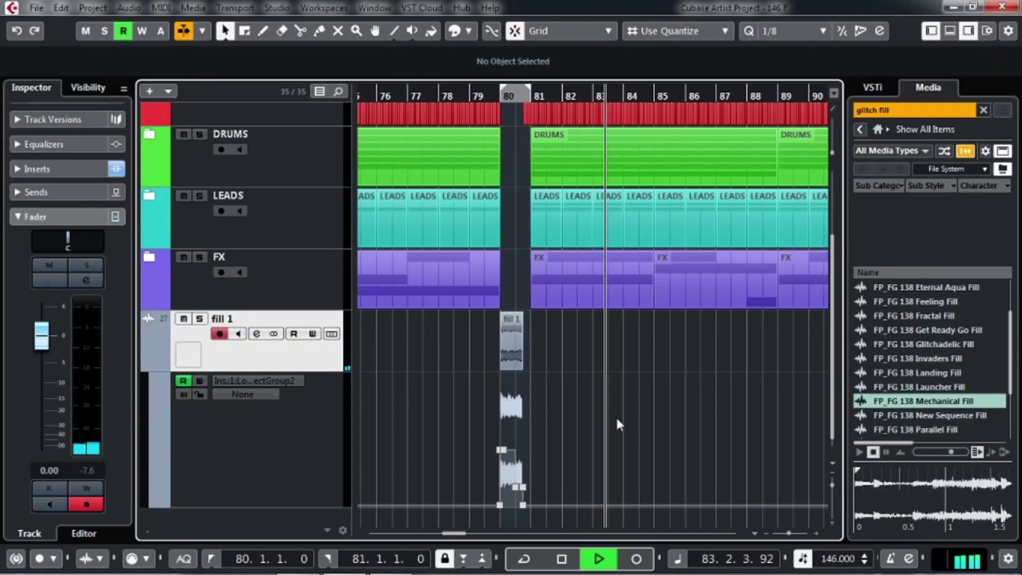
scroll(589, 427, "up", 3)
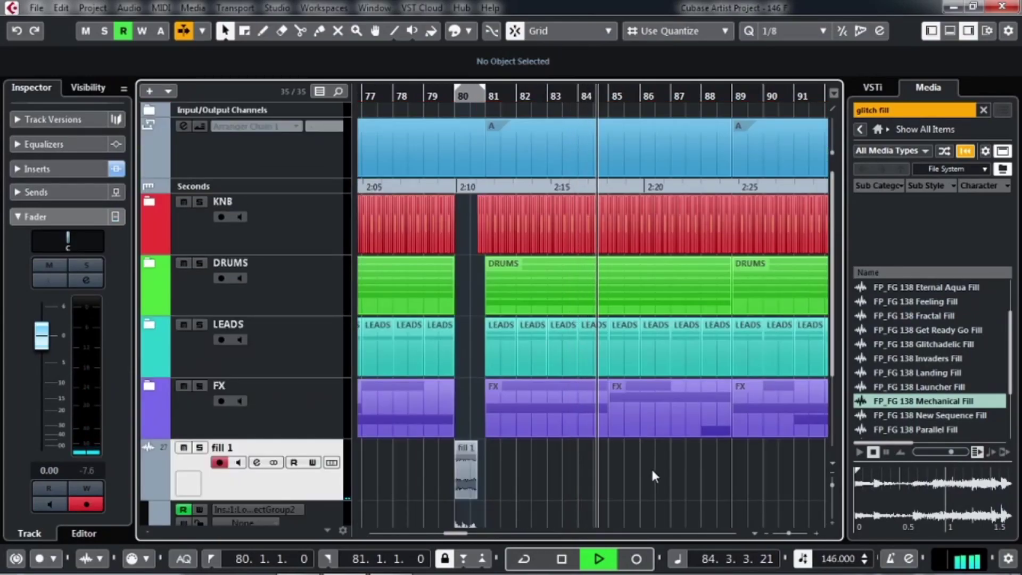
scroll(651, 467, "down", 1)
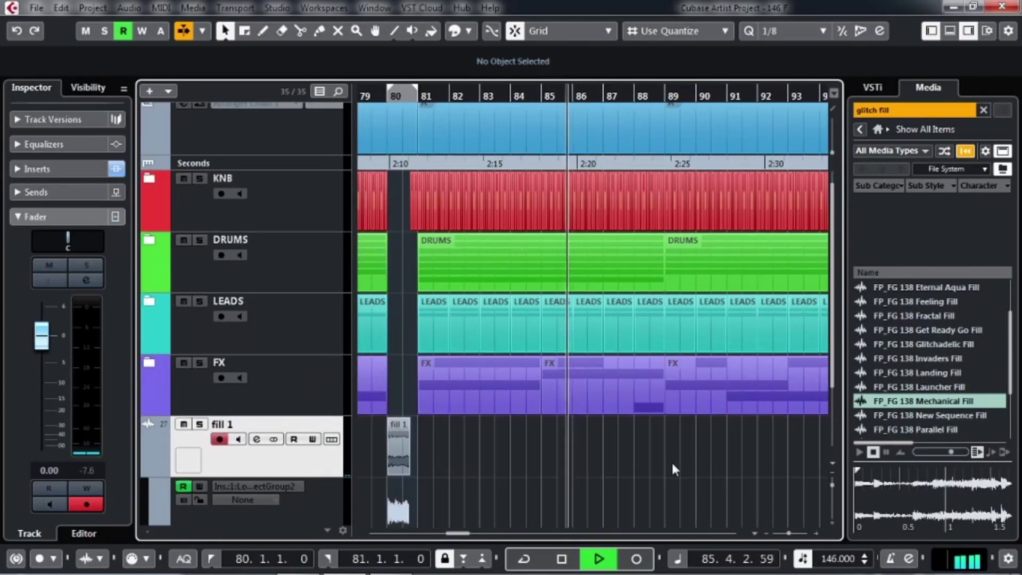
scroll(673, 463, "up", 1)
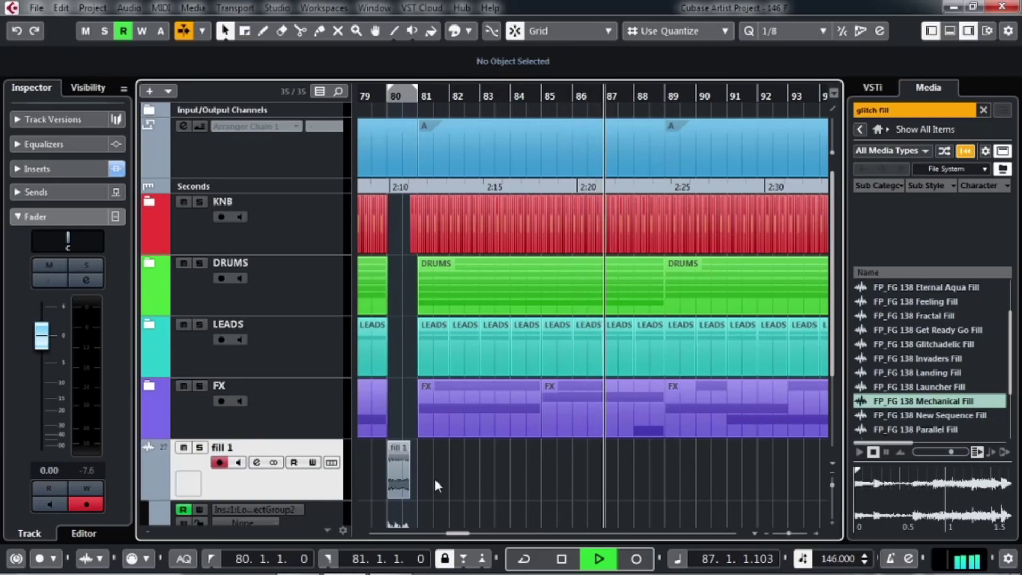
scroll(428, 475, "left", 1)
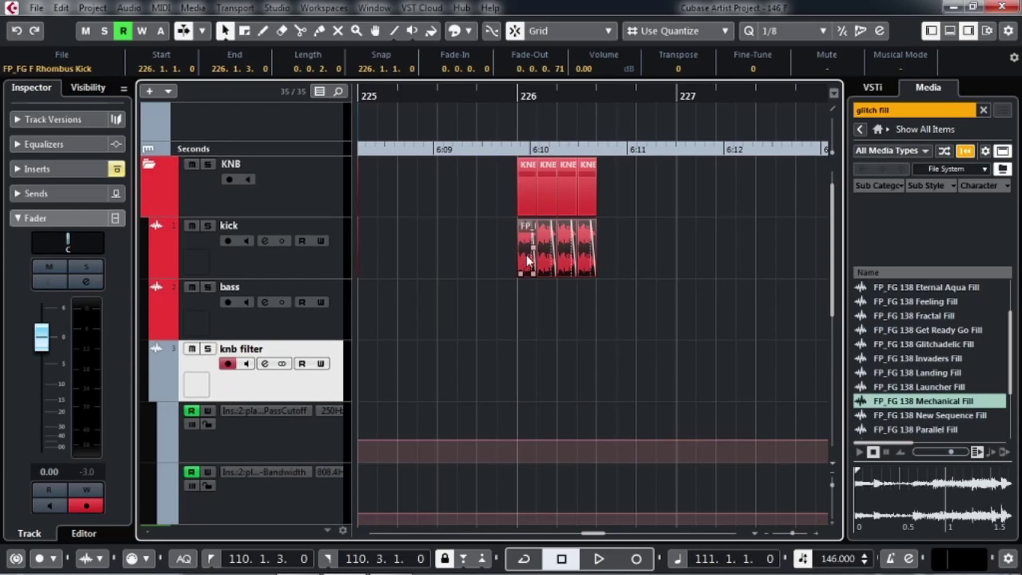
Step: Duplicate the eighth-note kicks at bar 226 until they fill four bars, up to bar 230
left_click_drag(526, 256, 606, 255)
left_click_drag(728, 239, 657, 259)
key("g")
left_click_drag(774, 243, 547, 258)
left_click_drag(547, 258, 770, 258)
left_click_drag(789, 262, 597, 273)
key("g")
Step: Select all the kicks from bar 226 to 230 and bounce them to one audio event, replacing the originals
left_click_drag(734, 243, 393, 281)
key("ctrl+b")
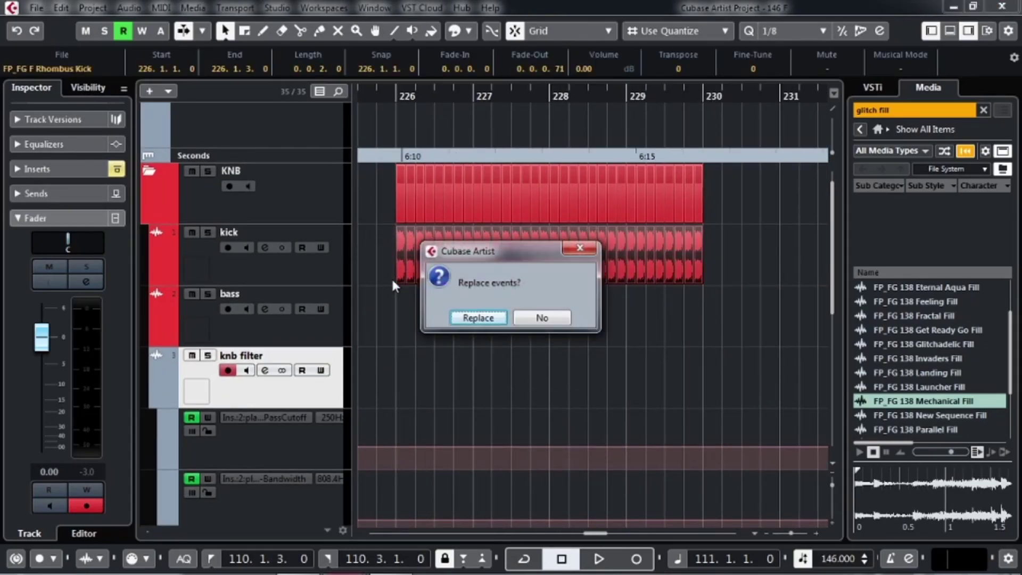
key("Return")
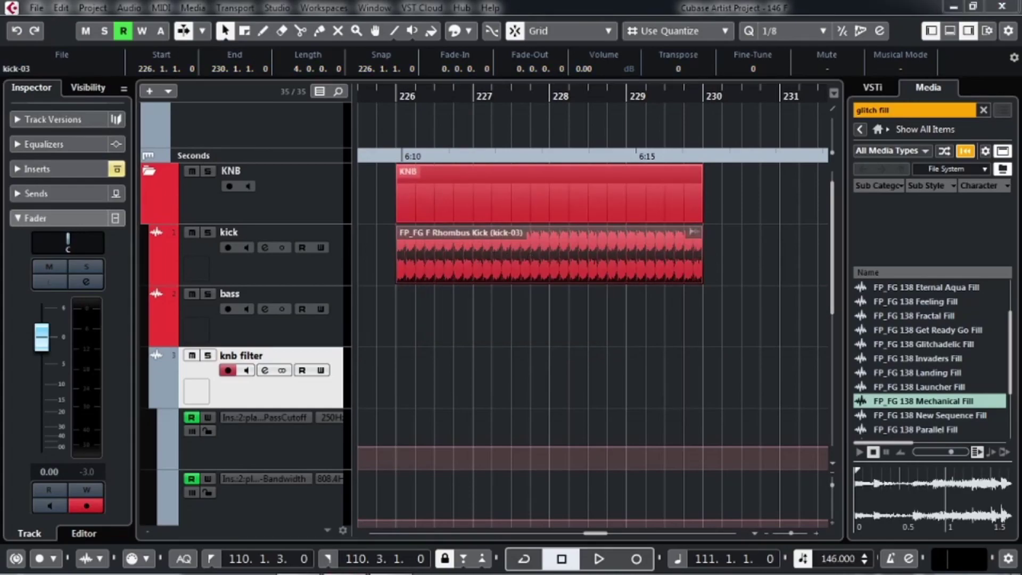
Step: Apply a rising Pitch Shift envelope with range 12 to kick-03 offline, with Time Correction turned off
key("F7")
left_click_drag(703, 128, 601, 126)
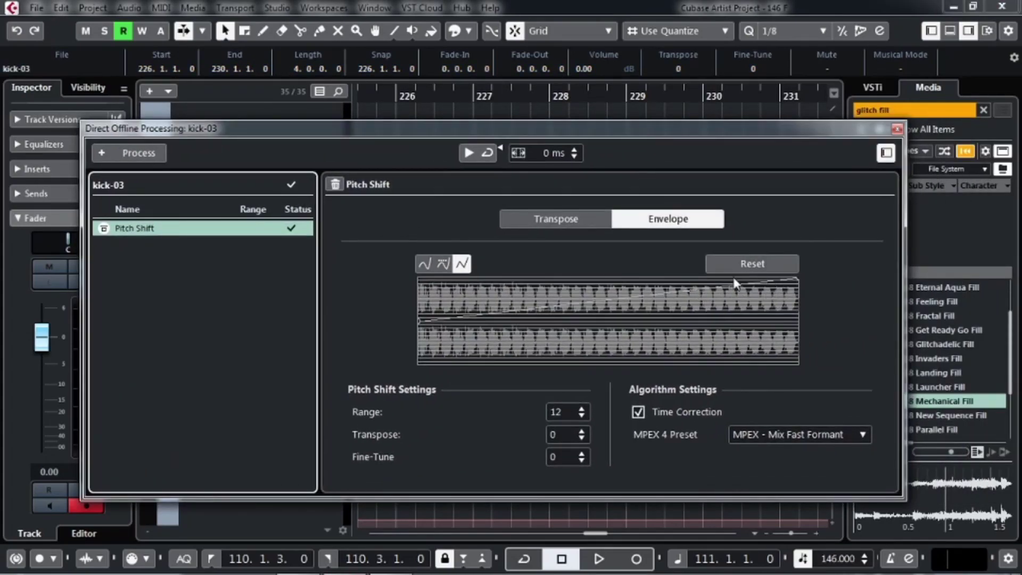
left_click(639, 412)
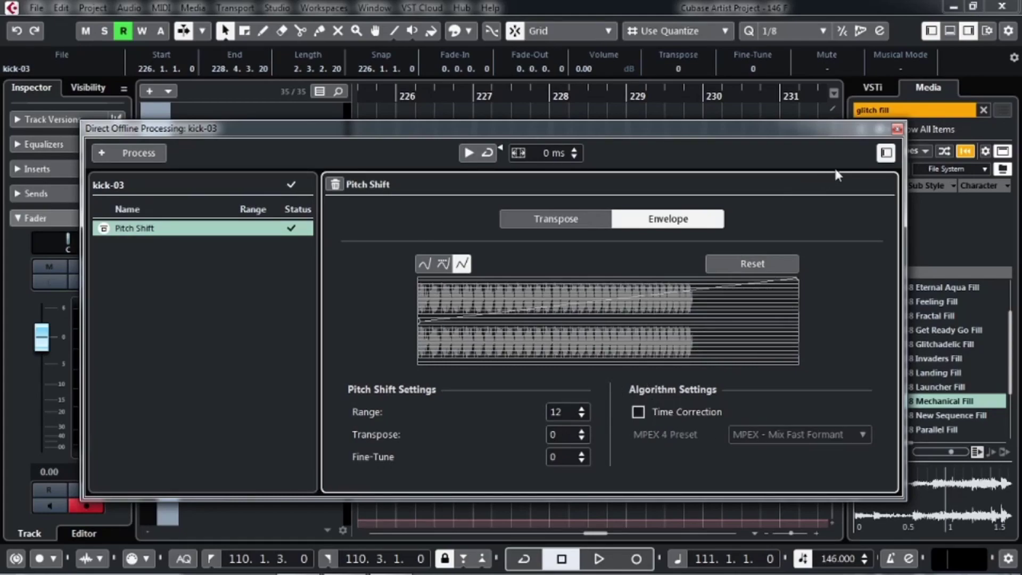
left_click(897, 129)
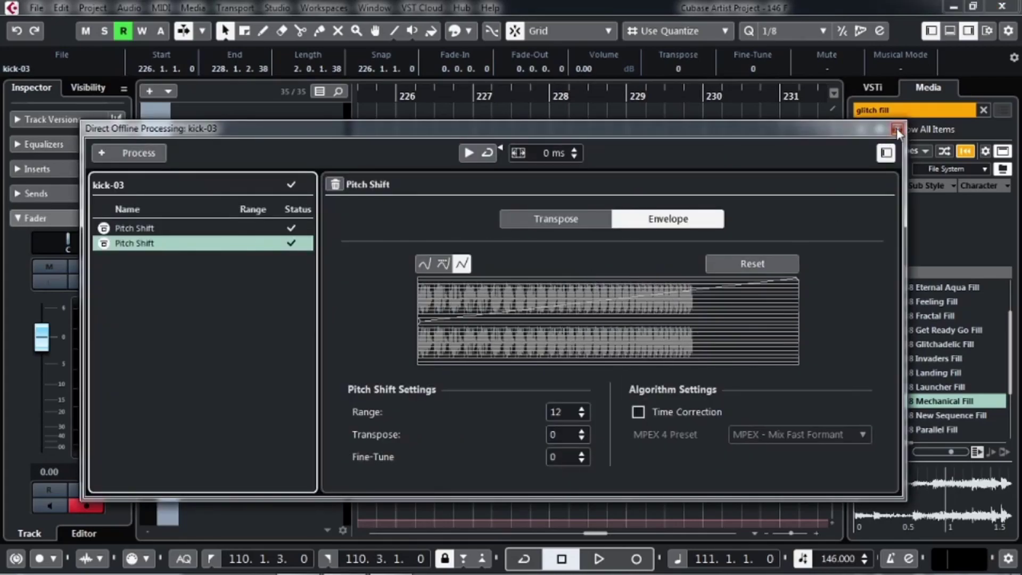
Step: Repeat the rising range 12 Pitch Shift envelope on kick-03 until four passes are stacked in its offline processing
left_click(897, 129)
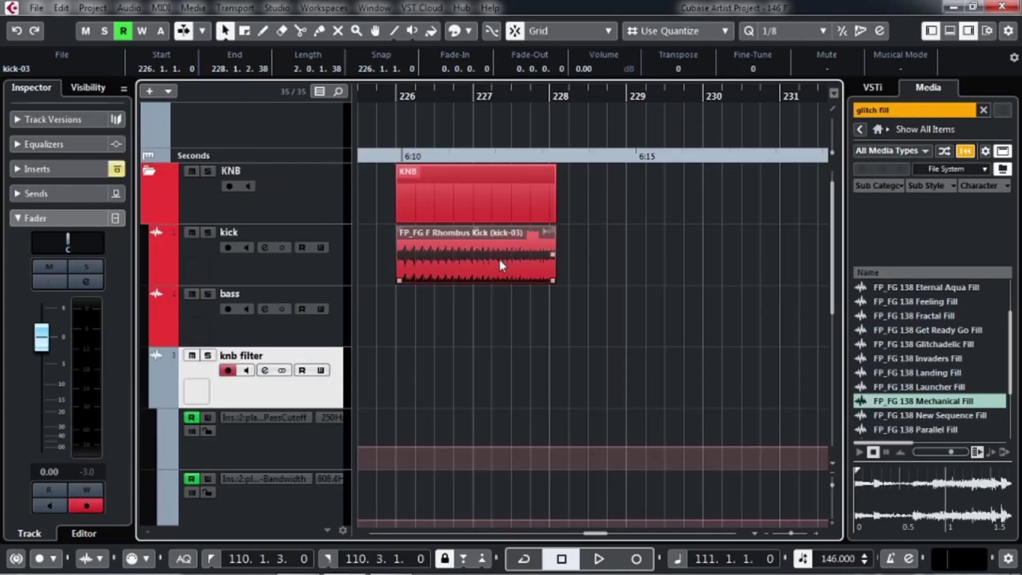
key("F7")
left_click(897, 130)
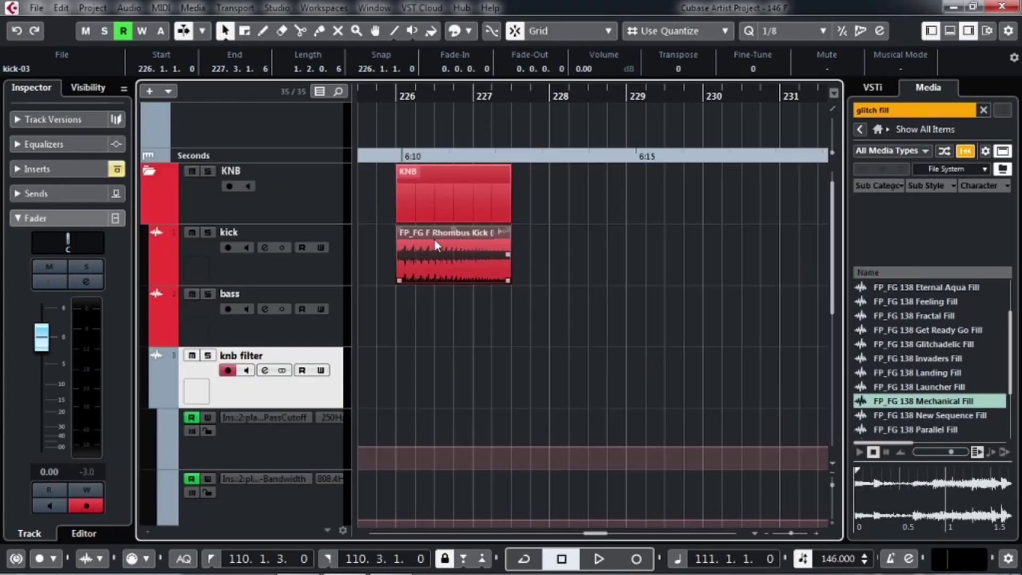
key("F7")
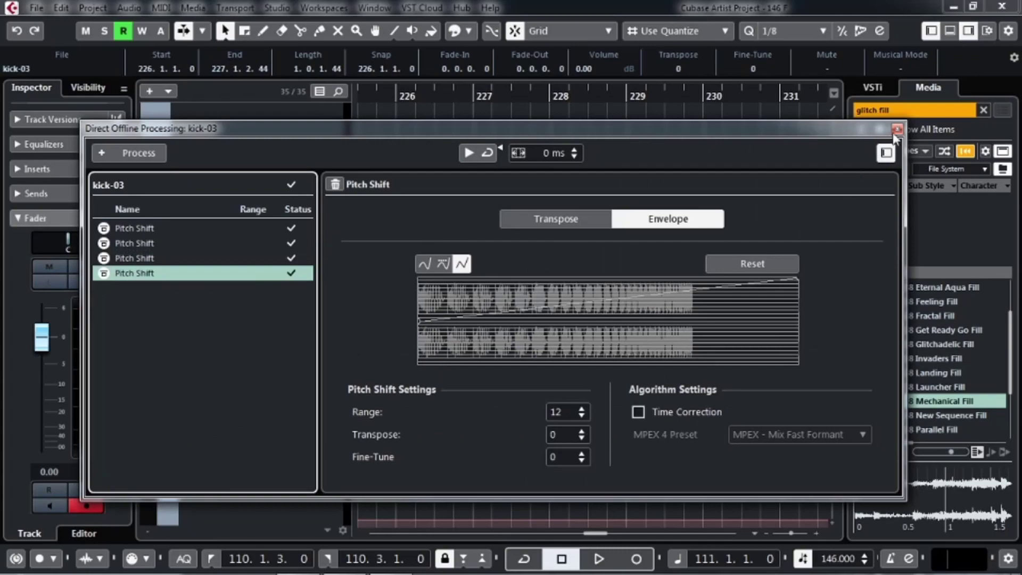
left_click(897, 129)
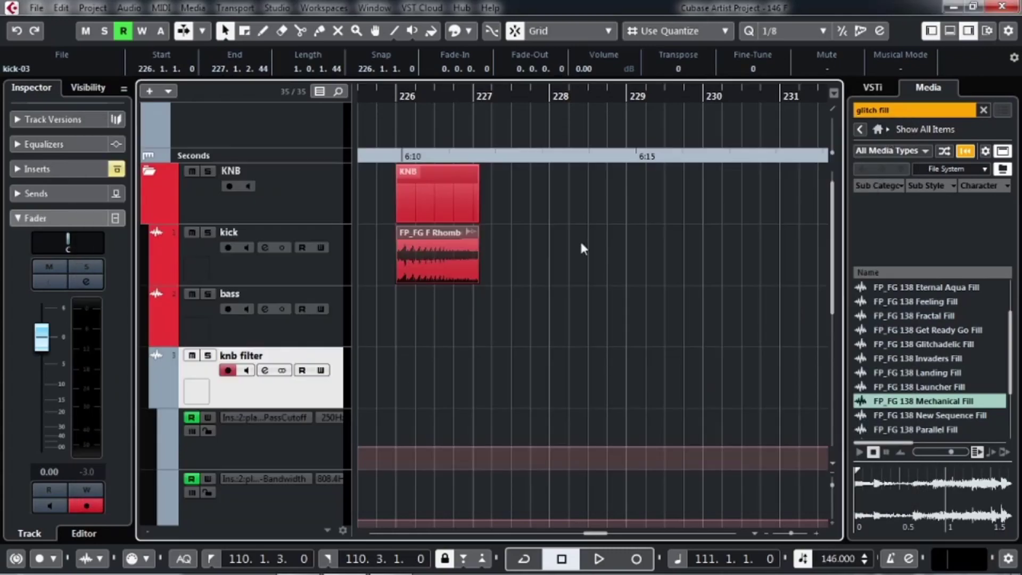
Step: Set the quantize value to 1/1 and move the processed kick-03 roll from bar 226 to bar 111
left_click_drag(495, 265, 647, 257)
left_click(778, 31)
left_click(777, 48)
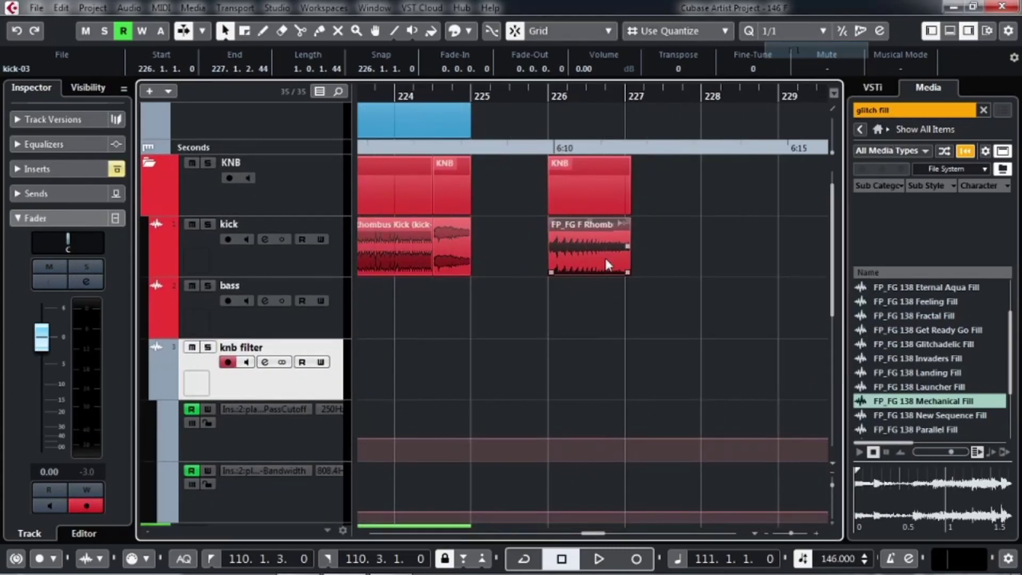
scroll(544, 276, "down", 4)
scroll(696, 276, "down", 6)
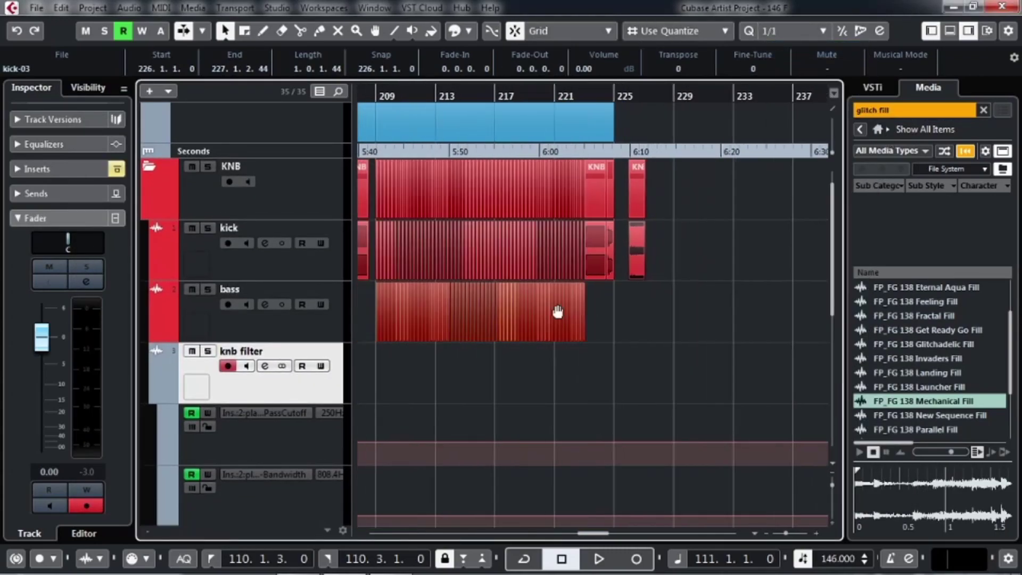
scroll(600, 306, "left", 2)
scroll(566, 308, "down", 5)
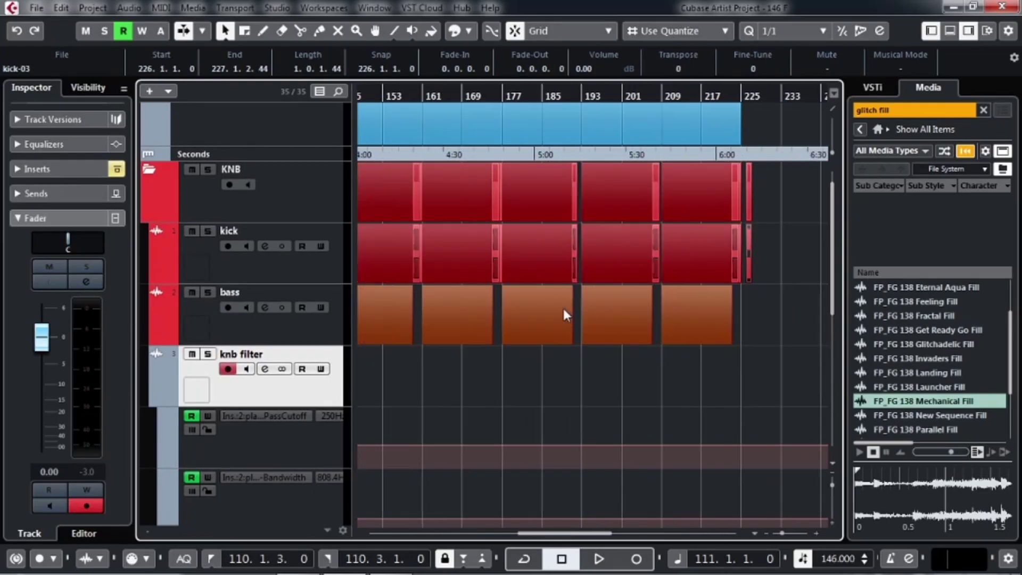
scroll(645, 301, "left", 2)
key("g")
scroll(693, 296, "right", 5)
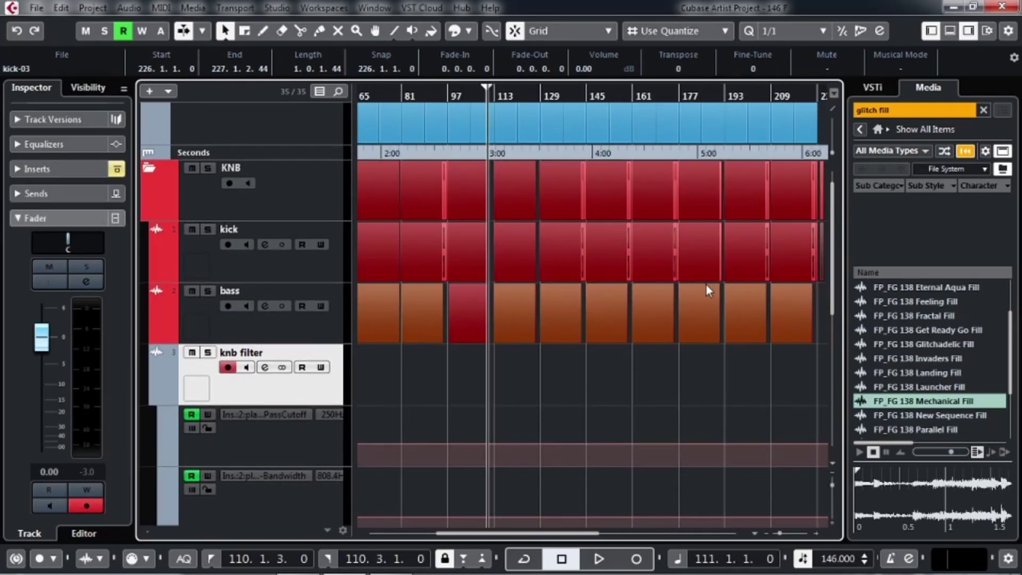
left_click_drag(787, 251, 456, 254)
scroll(626, 311, "up", 5)
scroll(632, 319, "up", 5)
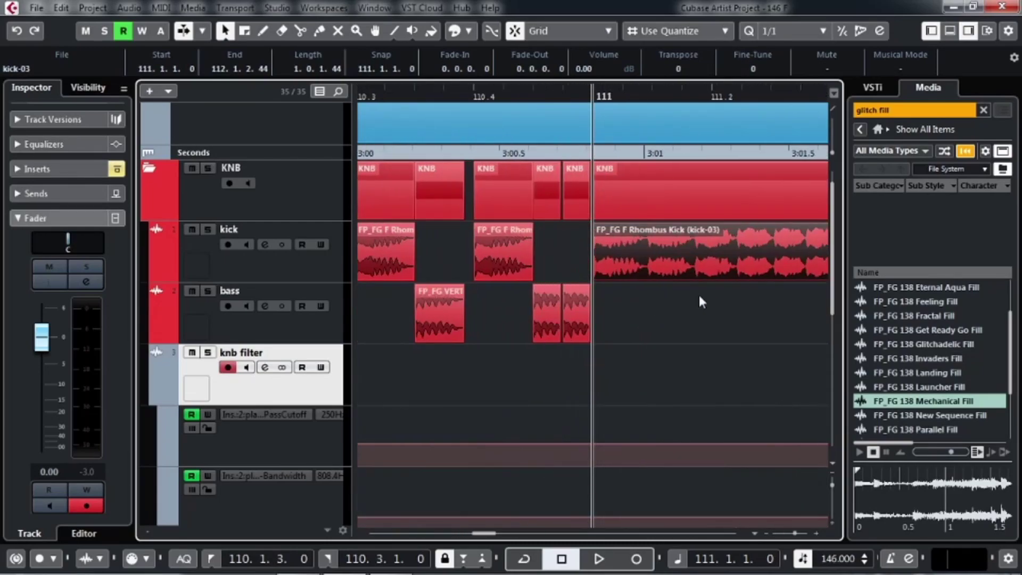
Step: Time-stretch the end of the kick-03 roll to bar 112, and restore normal sizing for the selection tool
left_click(224, 30)
left_click(273, 82)
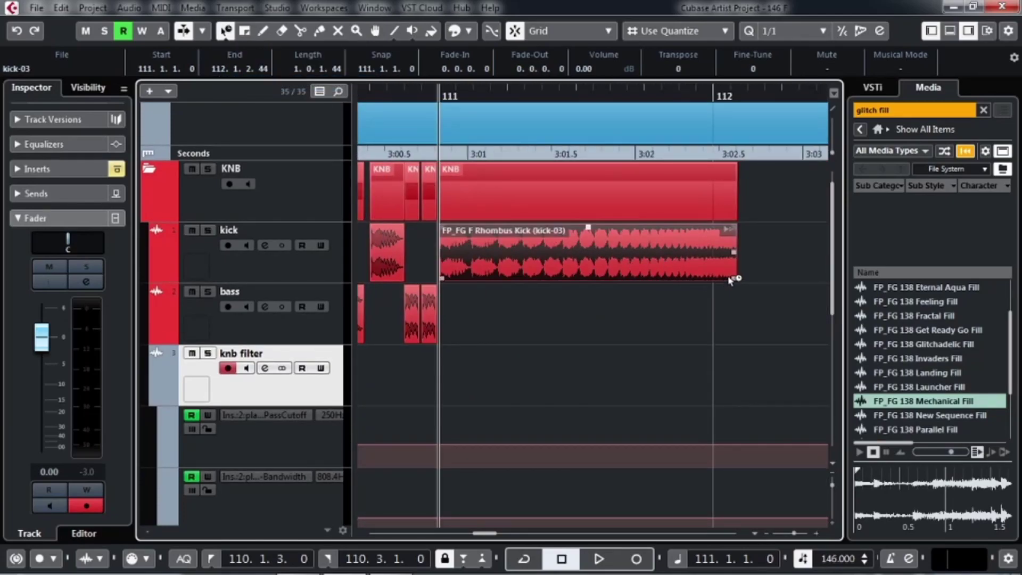
left_click_drag(732, 280, 718, 278)
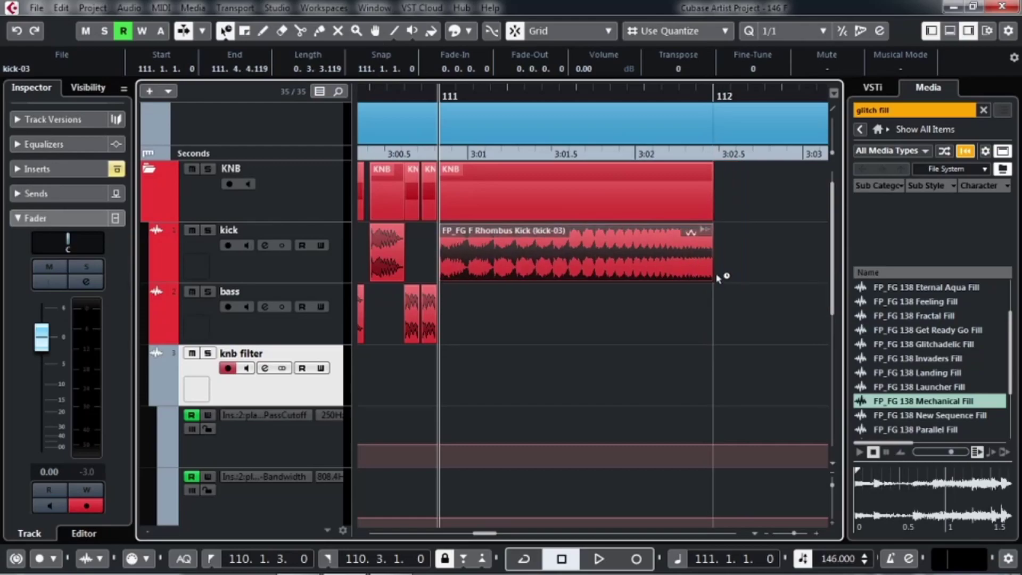
left_click(225, 30)
left_click(267, 47)
Step: Play back the passage from bar 110 through the kick roll in bar 111
key("space")
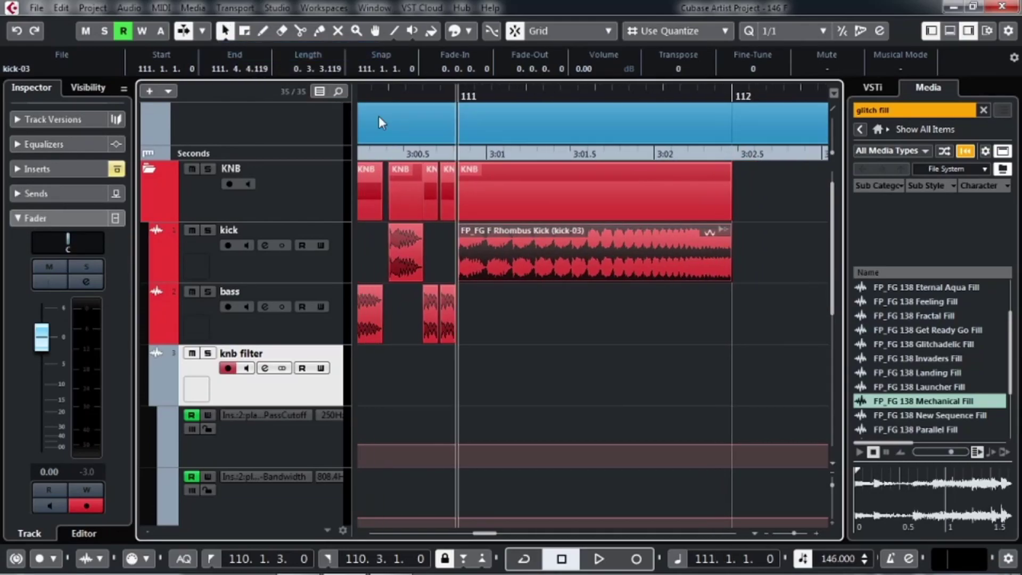
left_click(479, 93)
key("g")
key("g")
key("g")
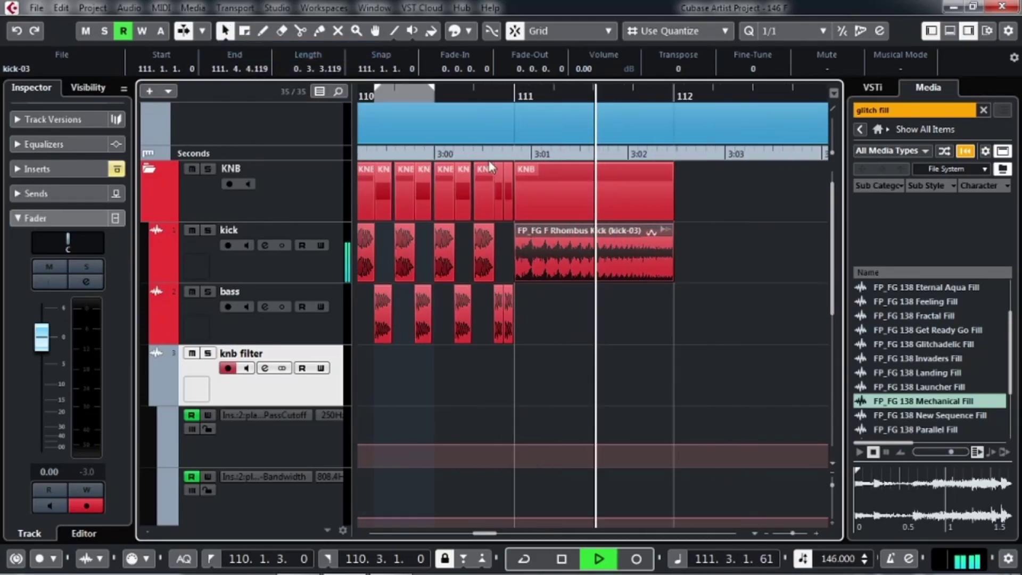
left_click(424, 93)
left_click_drag(636, 309, 518, 312)
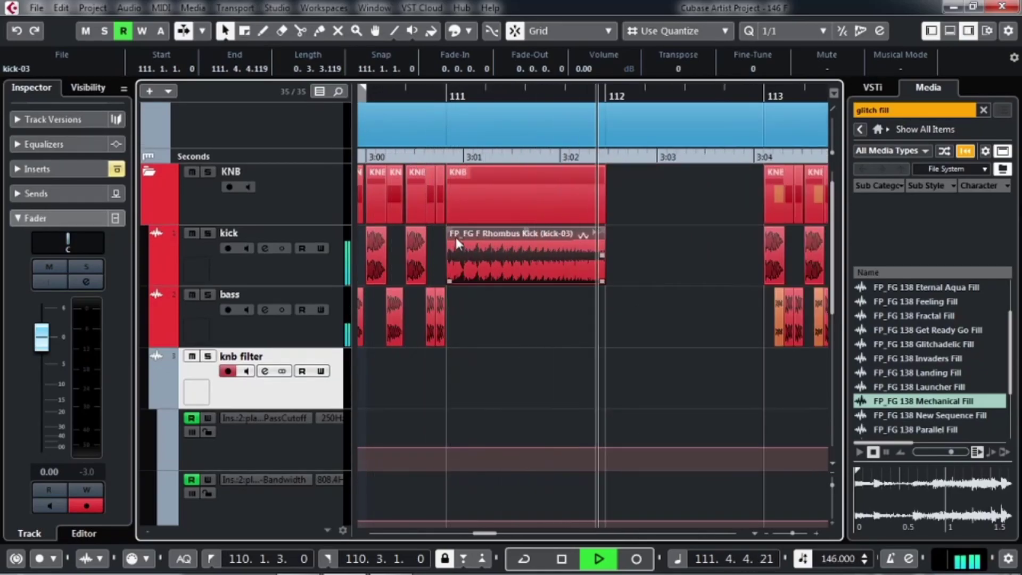
key("space")
Step: Copy the kick and bass pattern from bar 113 into the empty bar 112 as a range
left_click_drag(709, 253, 531, 231)
left_click(558, 93)
key("h")
key("h")
left_click_drag(756, 247, 607, 250)
right_click(611, 254)
left_click(629, 257)
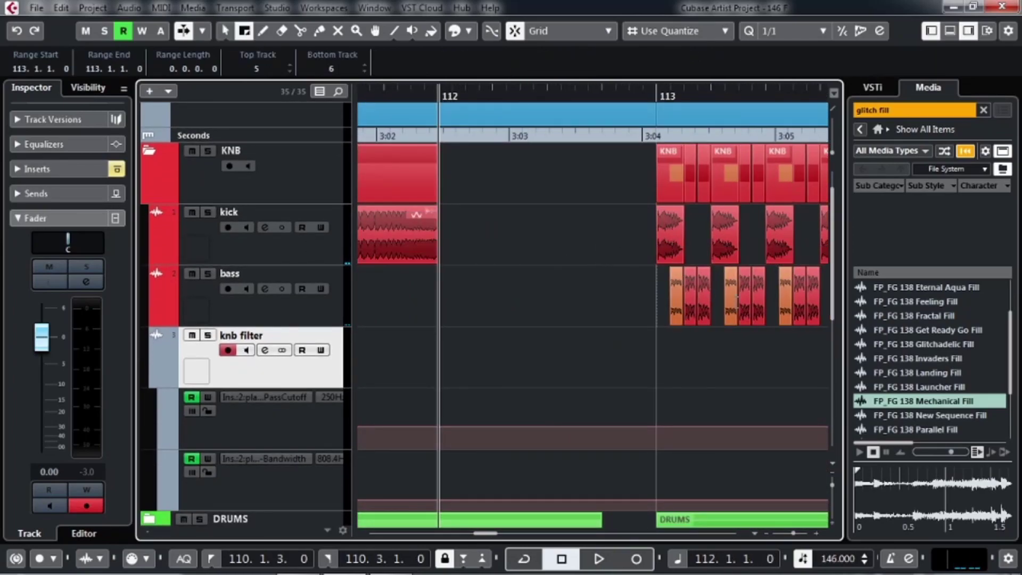
mouse_move(672, 229)
left_mouse_down()
mouse_move(786, 296)
mouse_move(715, 274)
mouse_move(541, 269)
left_mouse_up()
right_click(581, 328)
left_click(582, 328)
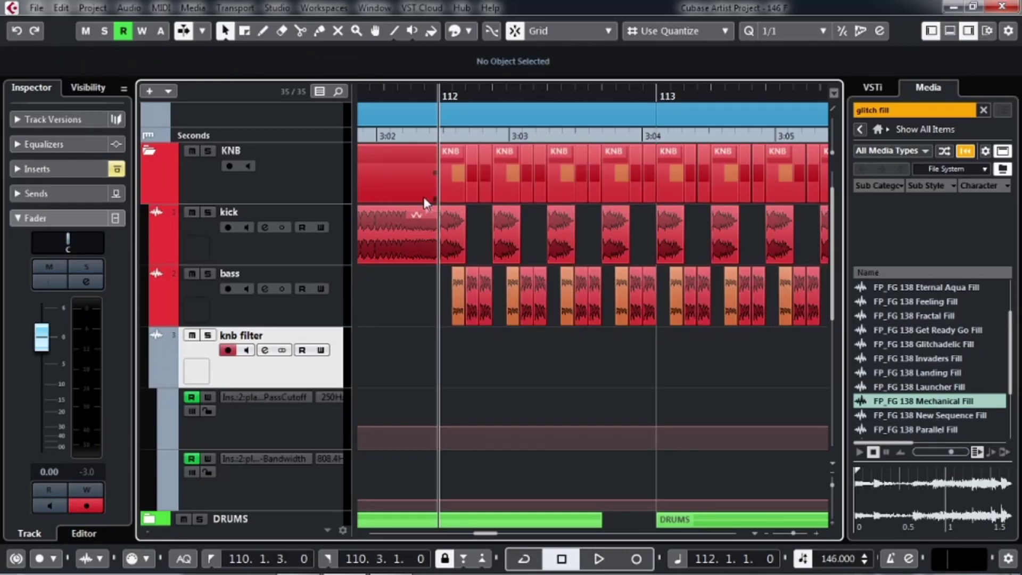
Step: Play from bar 111 and delete all the bass events in bar 112, keeping the kicks
scroll(436, 134, "left", 2)
left_click(370, 95)
key("space")
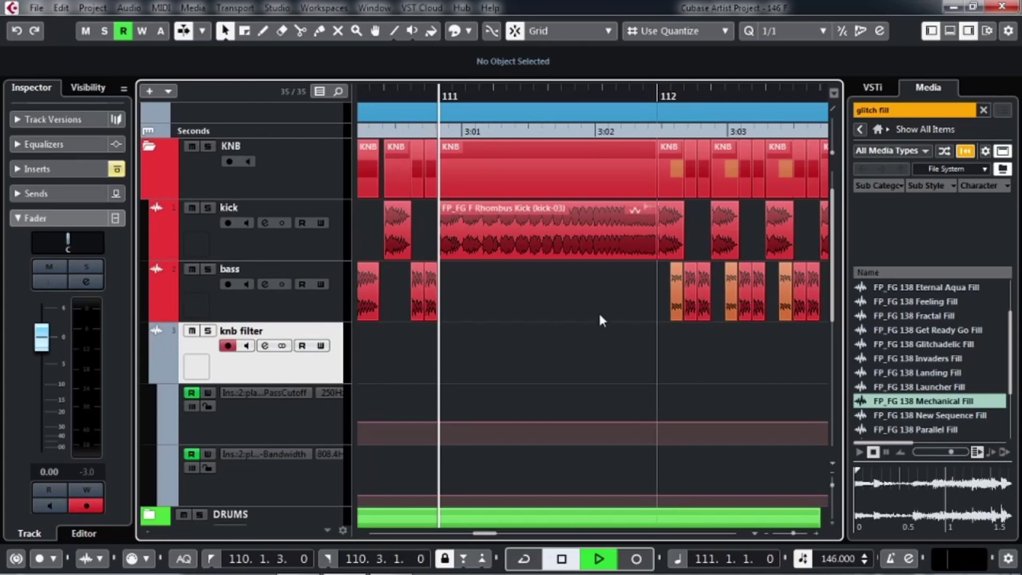
left_click_drag(646, 332, 496, 334)
left_click_drag(694, 331, 477, 303)
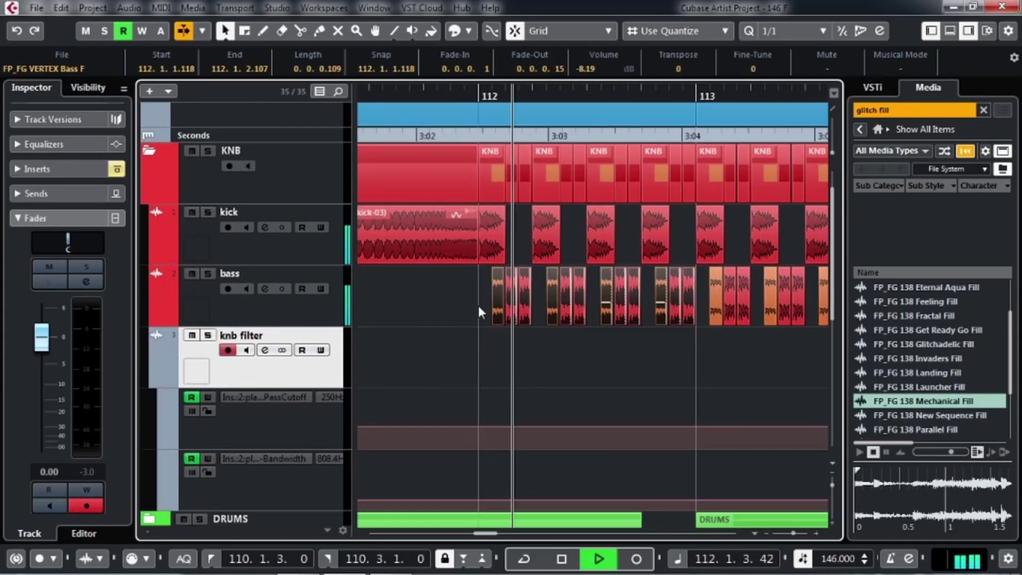
key("Delete")
key("space")
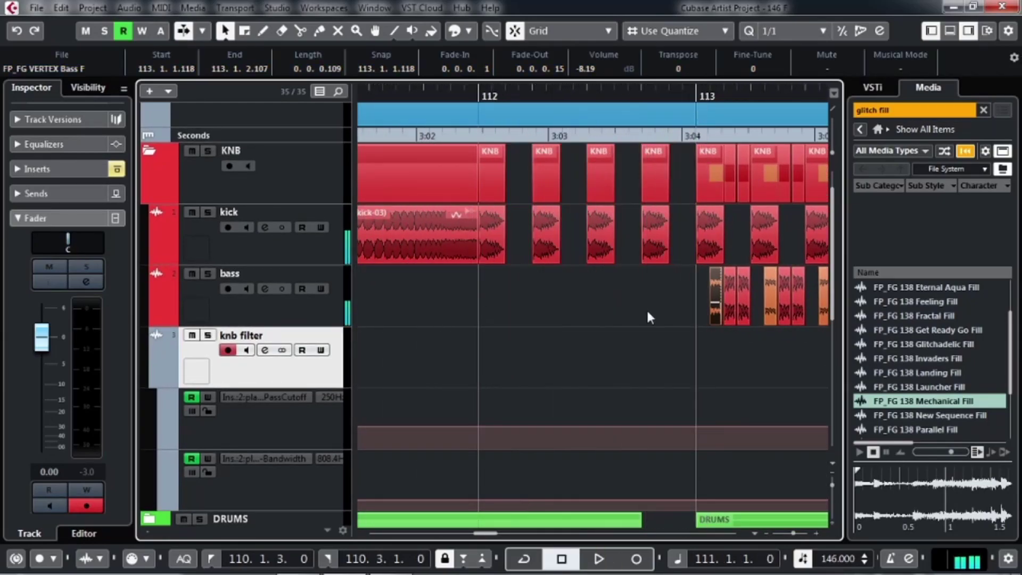
Step: On a 1/2 grid, place kick and bass in the first half of bar 112 and kicks only from 112.3 to 113.3
right_click(753, 341)
left_click(779, 342)
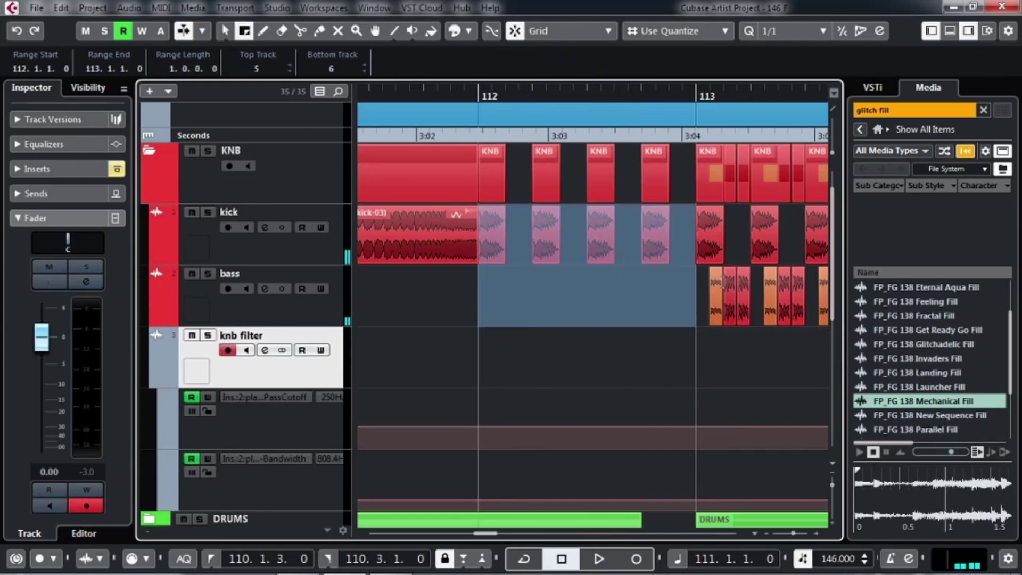
scroll(778, 33, "down", 1)
left_click_drag(698, 313, 775, 307)
left_click_drag(756, 307, 577, 314)
key("space")
key("1")
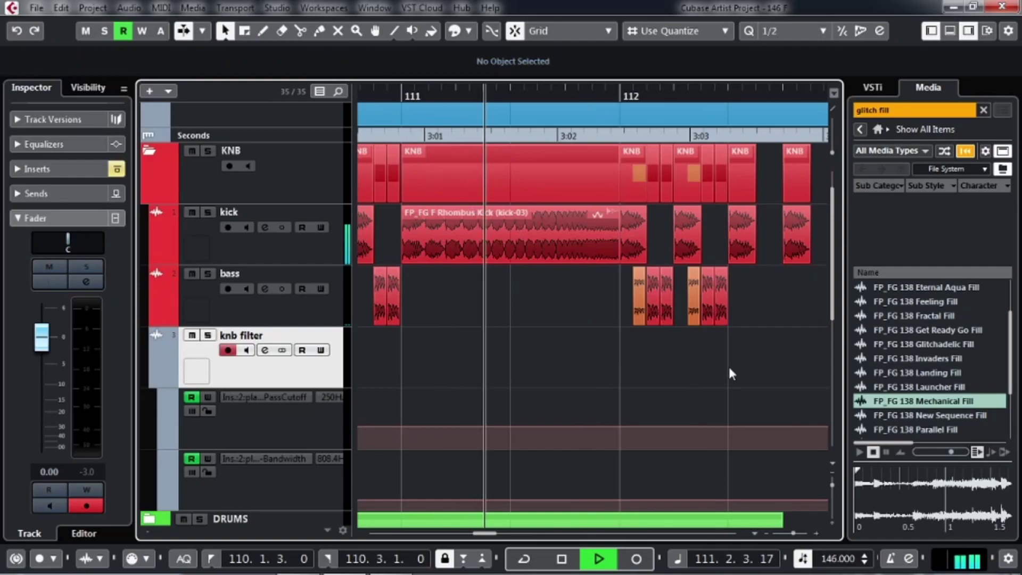
left_click_drag(806, 367, 557, 371)
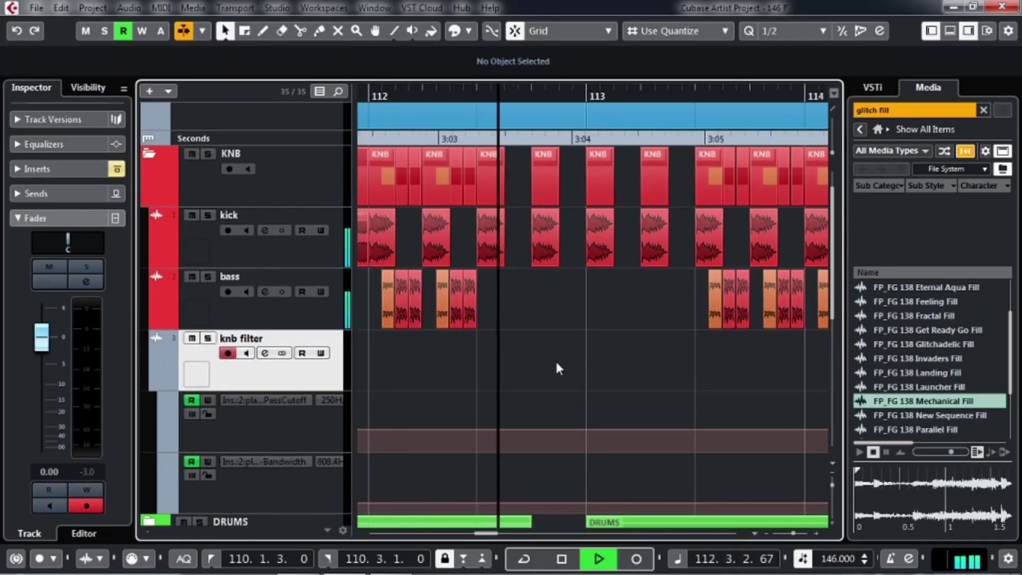
key("space")
Step: Set the quantize value to 1/16, fill 112.3 to 113 with sixteenth-note kicks, and play the fill back
scroll(792, 33, "down", 3)
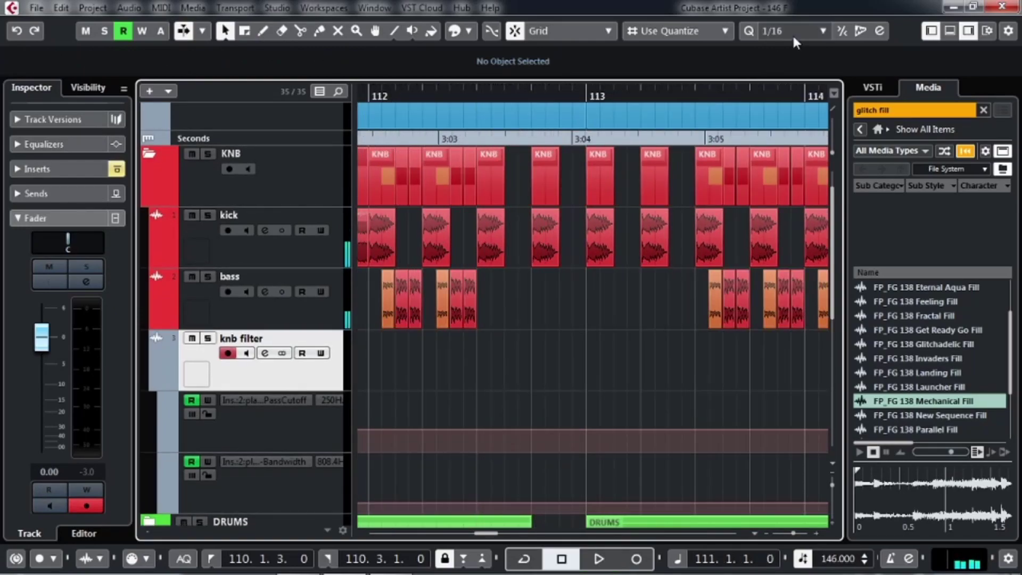
scroll(590, 164, "up", 6)
left_click_drag(634, 322, 477, 280)
left_click_drag(446, 231, 557, 268)
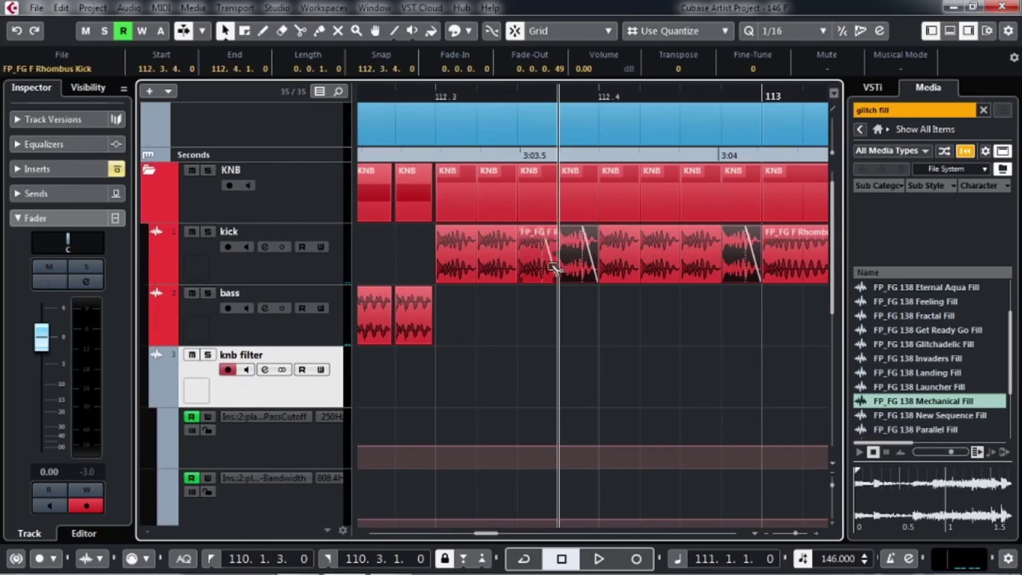
left_click(611, 320)
scroll(610, 321, "down", 3)
key("space")
key("g")
left_click_drag(820, 364, 603, 353)
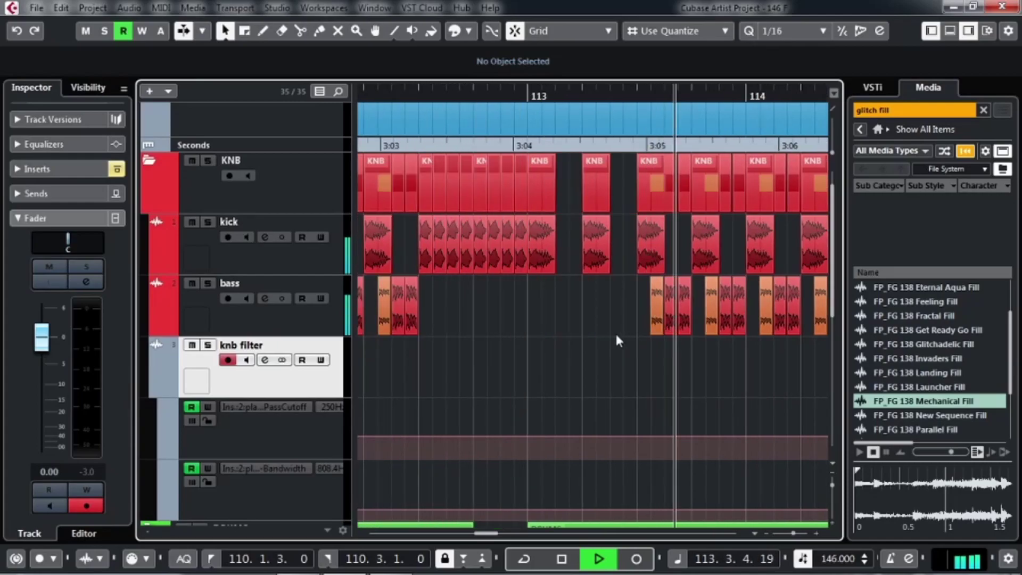
key("space")
key("h")
key("h")
left_click_drag(707, 347, 728, 327)
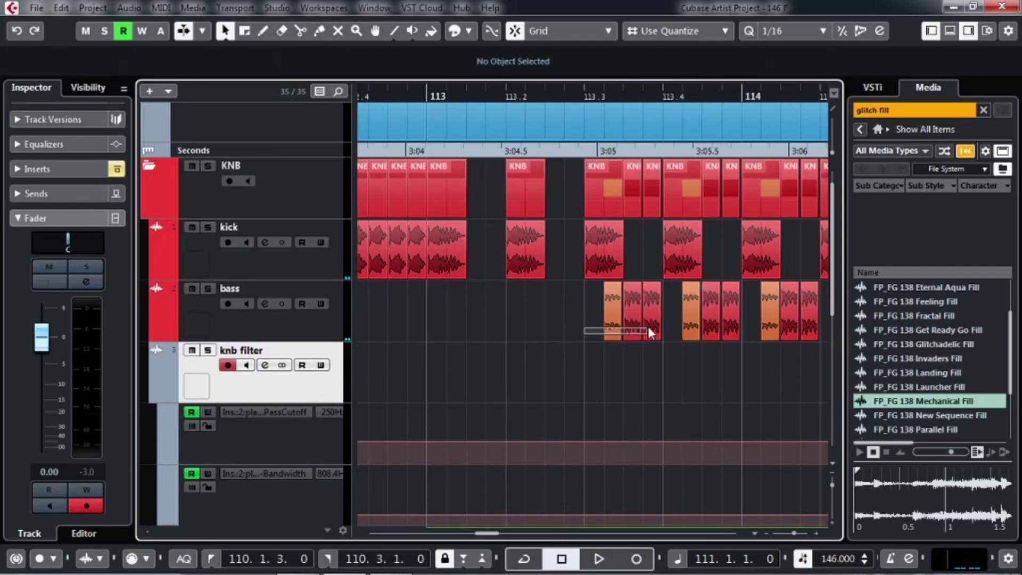
left_click_drag(606, 325, 534, 327)
key("ctrl+z")
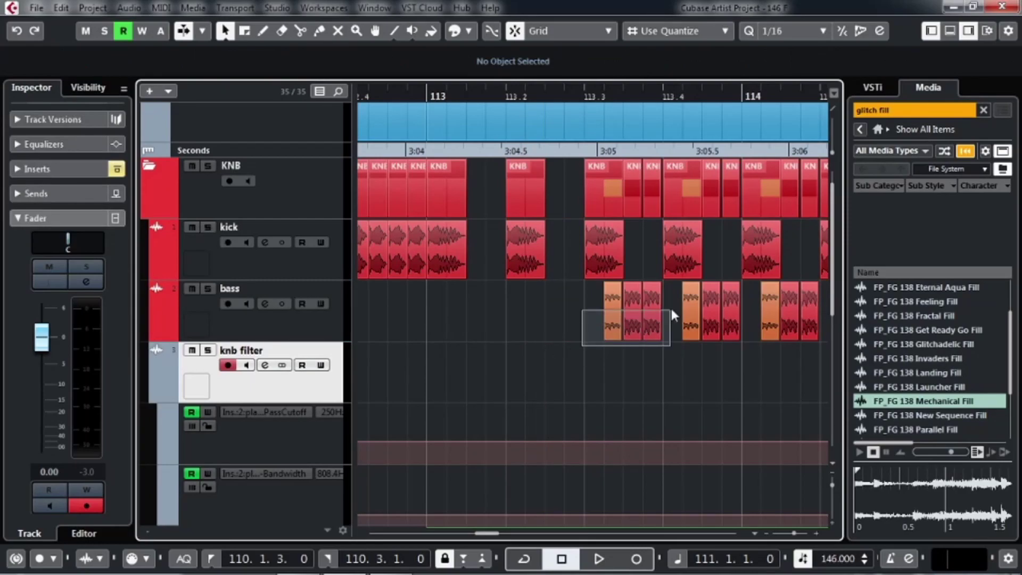
Step: Copy the three bass notes at 113.3 one beat earlier to 113.2, and play the transition from bar 111
left_click_drag(672, 310, 673, 309)
left_click_drag(609, 326, 529, 327)
left_click_drag(457, 376, 647, 370)
scroll(586, 374, "down", 4)
left_click_drag(548, 367, 637, 359)
left_click_drag(564, 341, 655, 340)
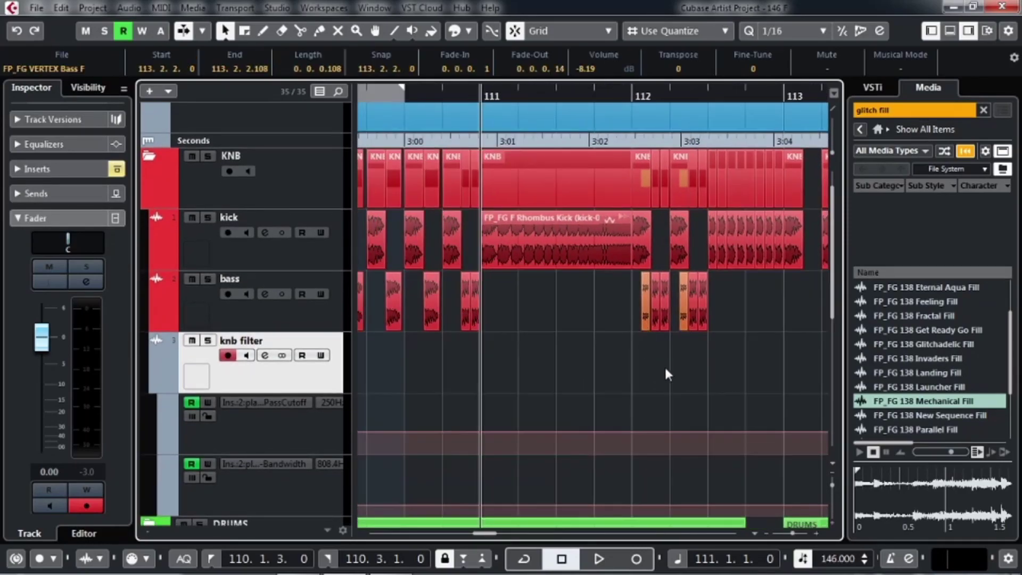
scroll(639, 362, "right", 1)
key("space")
scroll(635, 356, "down", 3)
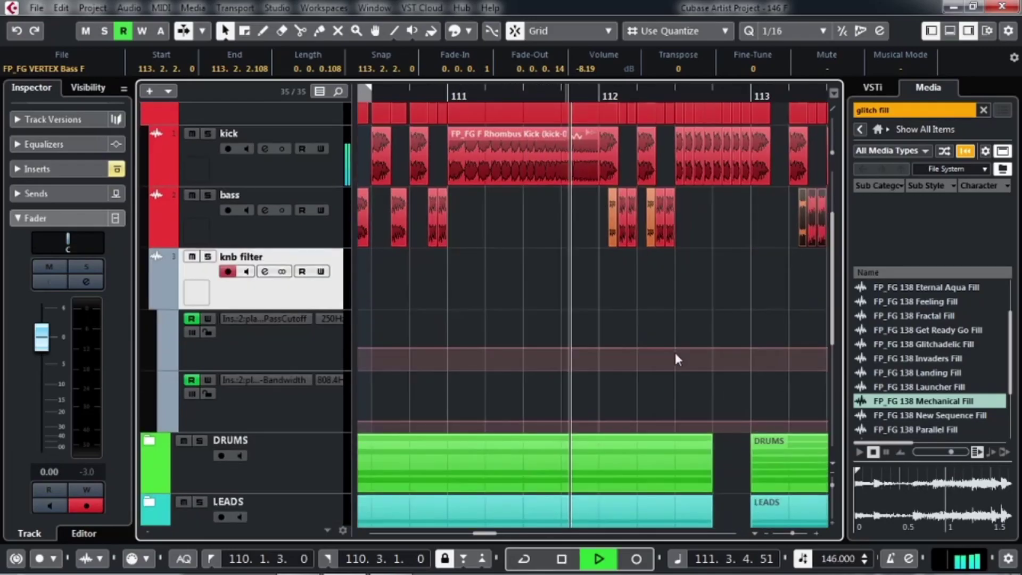
scroll(639, 349, "right", 2)
scroll(595, 305, "up", 4)
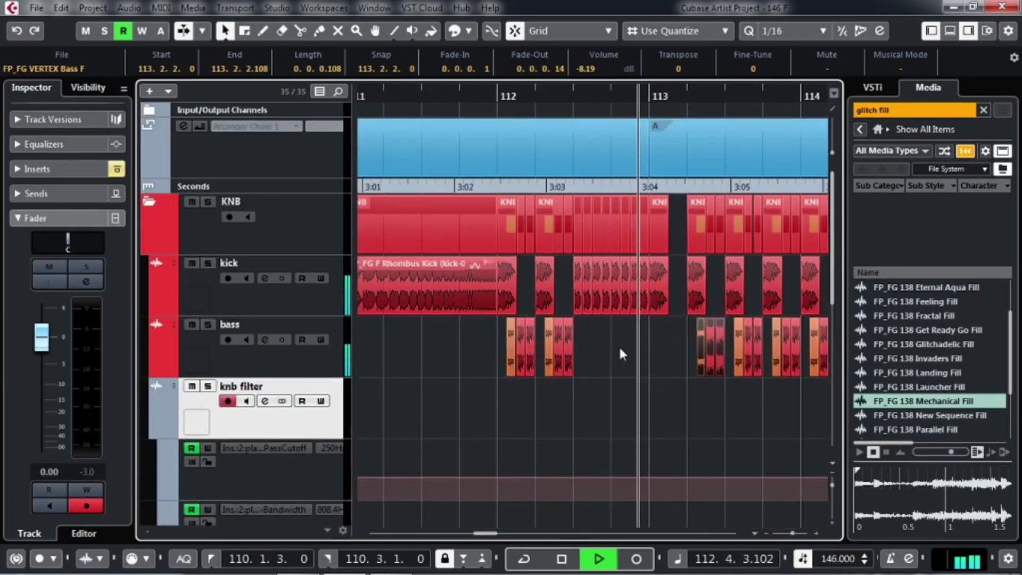
key("space")
Step: Move the six bass events in the first half of bar 112 from the bass track to the knb filter track
scroll(625, 347, "right", 6)
left_click_drag(534, 352, 646, 352)
scroll(526, 378, "up", 5)
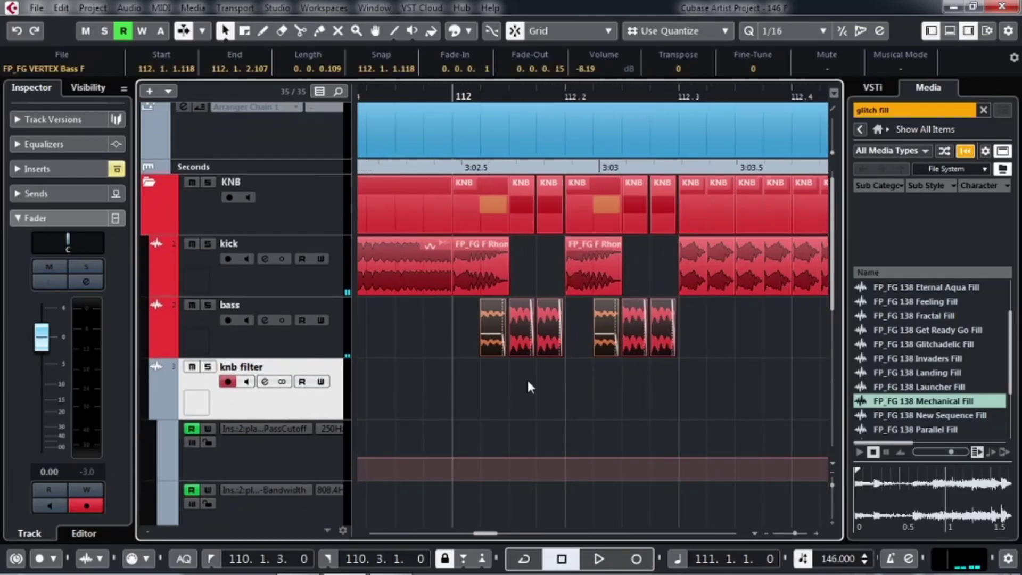
left_click_drag(513, 352, 508, 373)
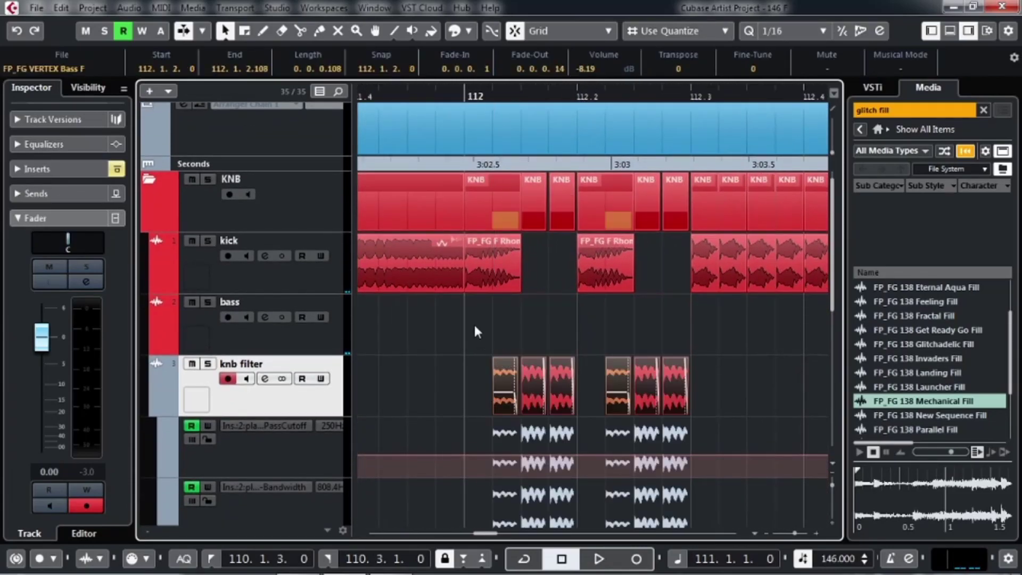
Step: Set the volume of the six bass events on the knb filter track to -18 dB and play the fill back
left_click(296, 342)
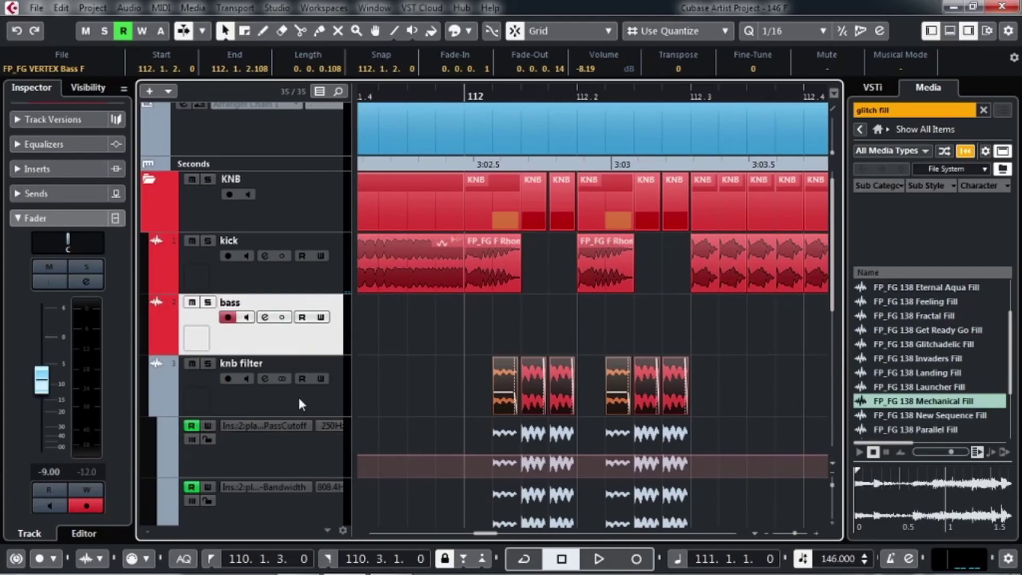
left_click(300, 402)
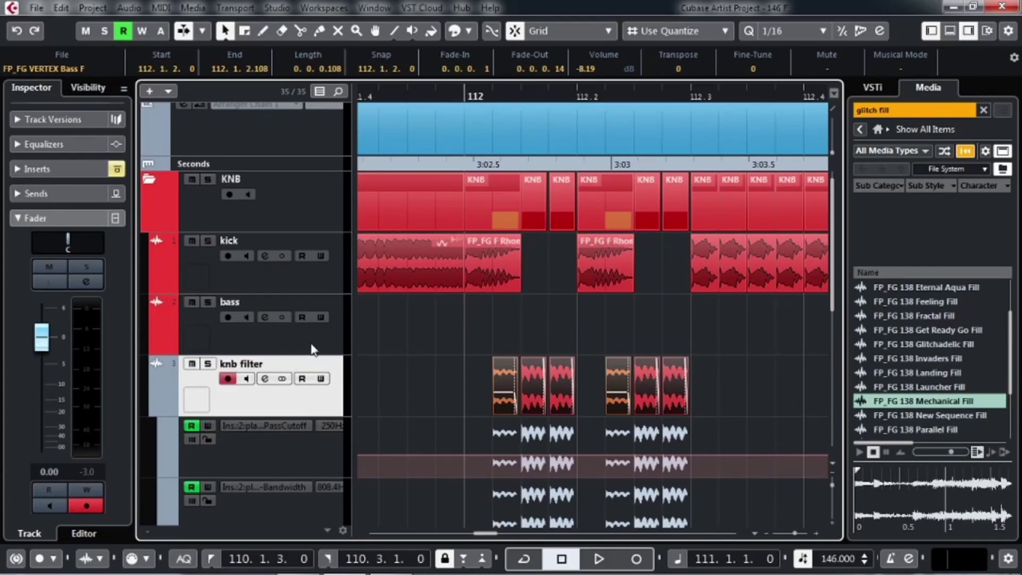
left_click(599, 68)
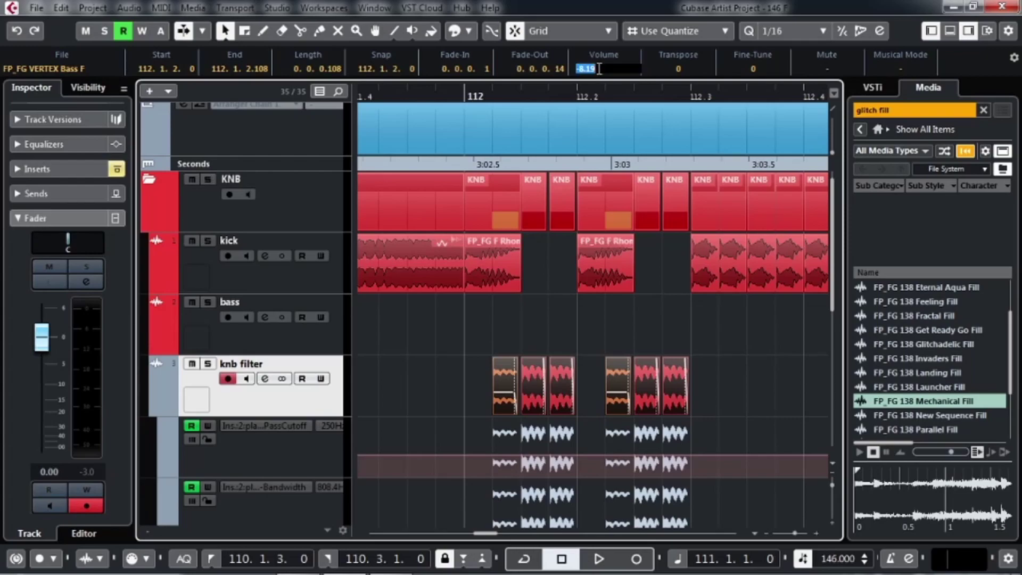
type("-18")
key("Return")
key("space")
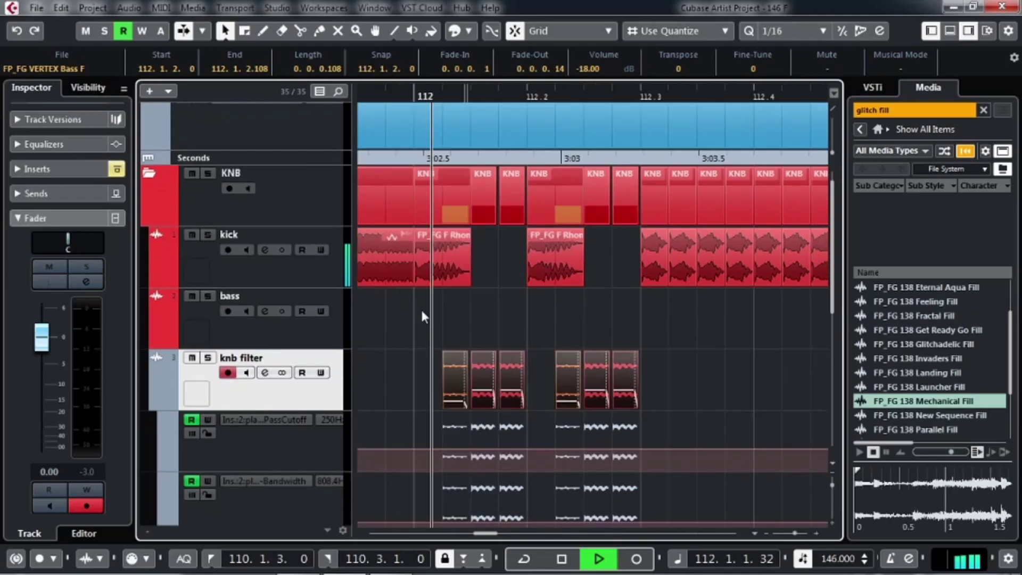
key("space")
scroll(427, 325, "right", 8)
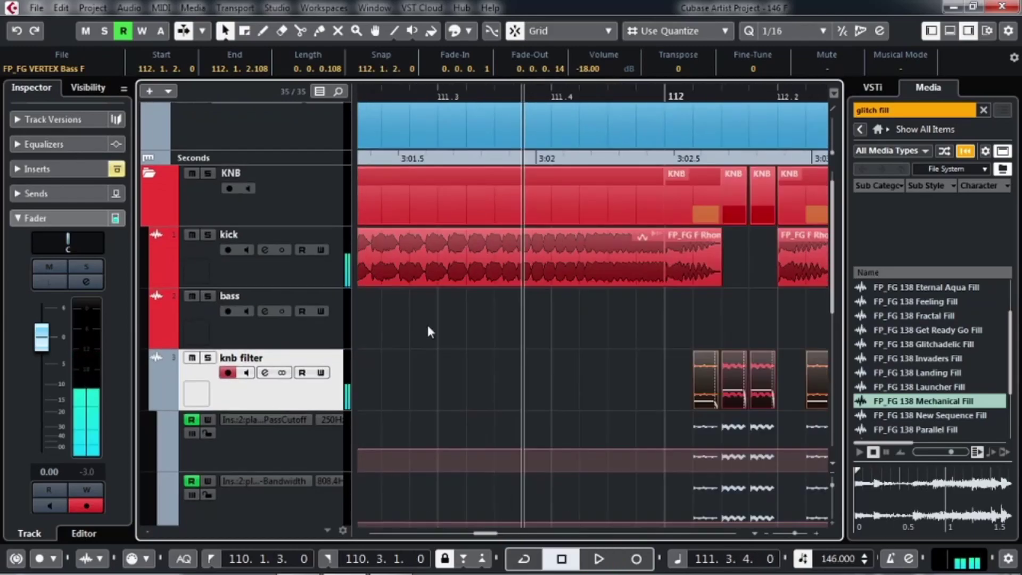
Step: Drop the knb filter track's high-pass cutoff automation to 20 Hz at 112.1.2, ramping up to 112.3, and play it back
scroll(427, 325, "down", 1)
left_click(510, 436)
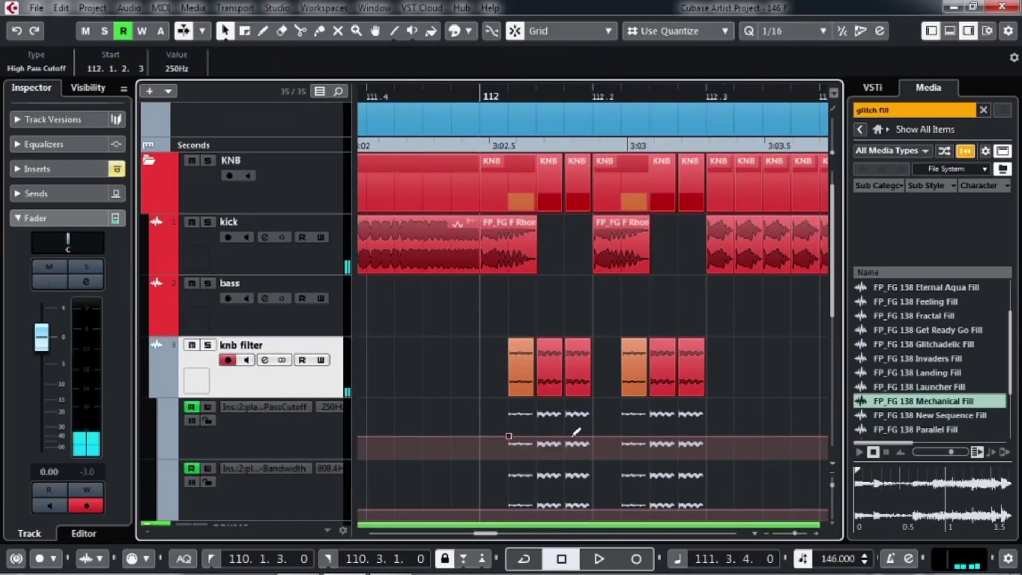
left_click_drag(509, 436, 509, 456)
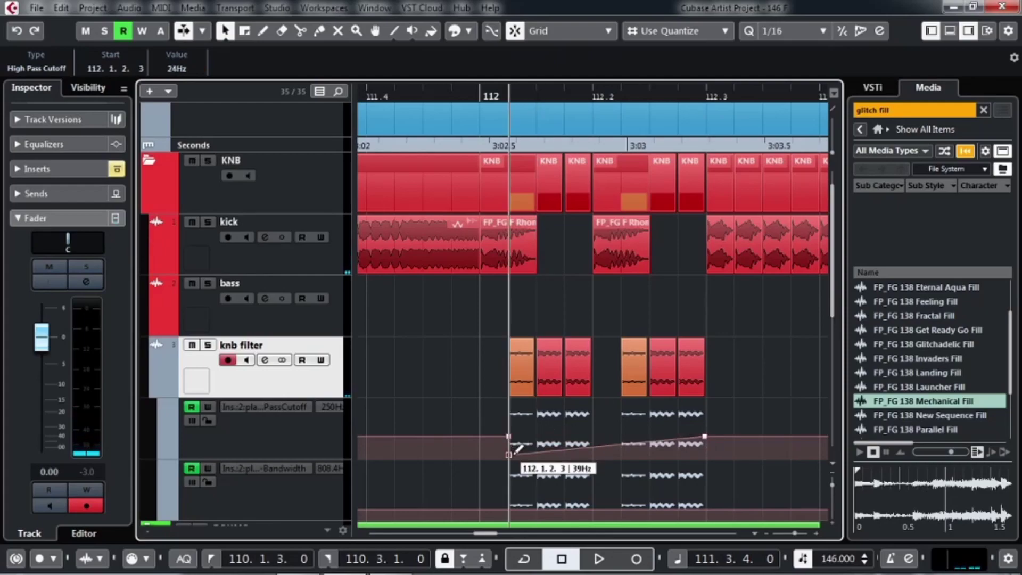
key("space")
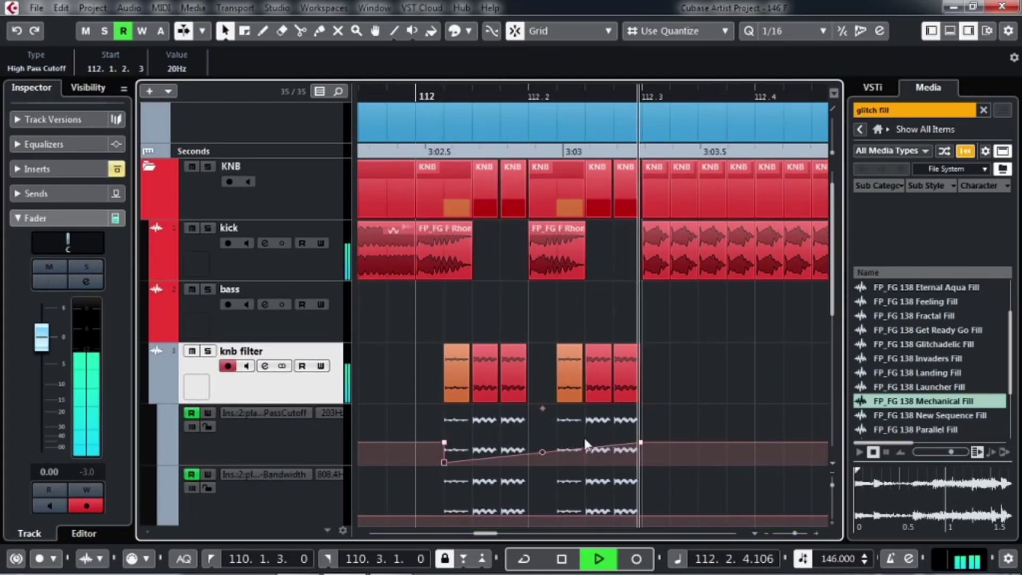
key("space")
Step: Lower the high-pass cutoff point at 112.3 to the minimum, add a 10 Hz bandwidth point at 112.1.2, and play the result
scroll(705, 440, "right", 8)
scroll(706, 440, "down", 1)
left_click_drag(751, 432, 756, 472)
left_click_drag(559, 503, 560, 522)
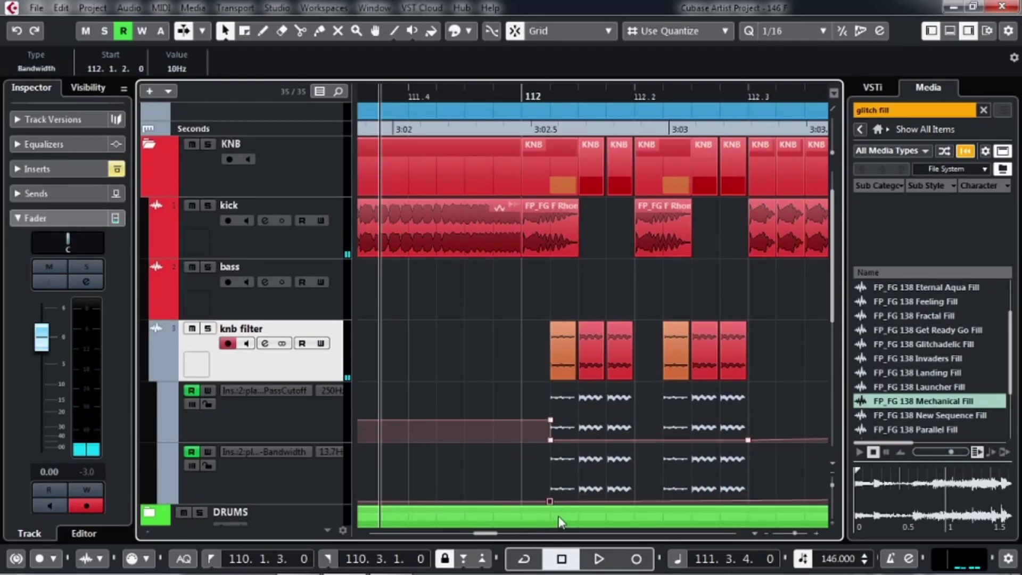
key("space")
key("space")
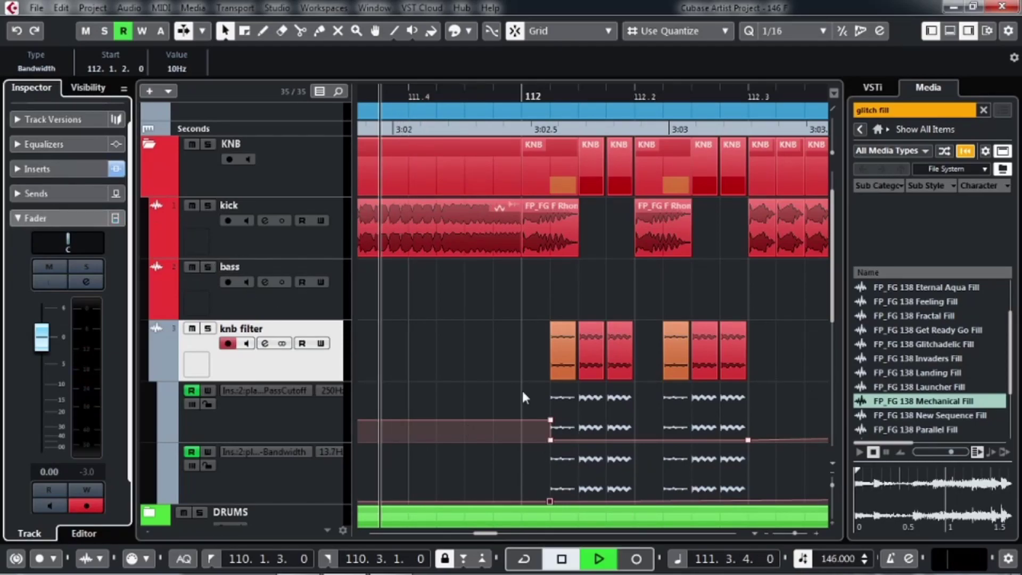
key("space")
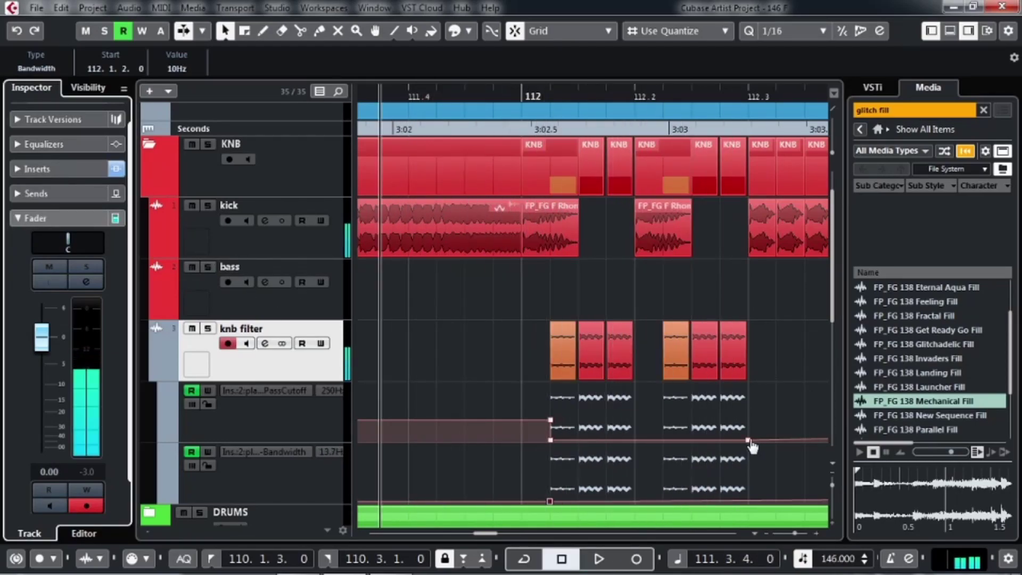
Step: Raise the high-pass cutoff point at 112.3 to 56 Hz and play the filtered fill back
left_click_drag(750, 442, 749, 433)
key("space")
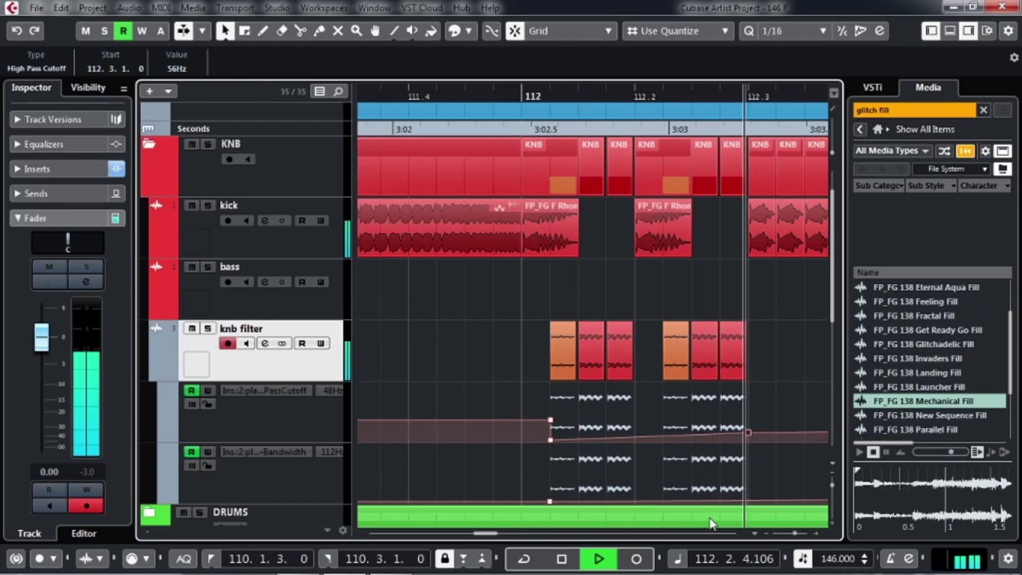
key("space")
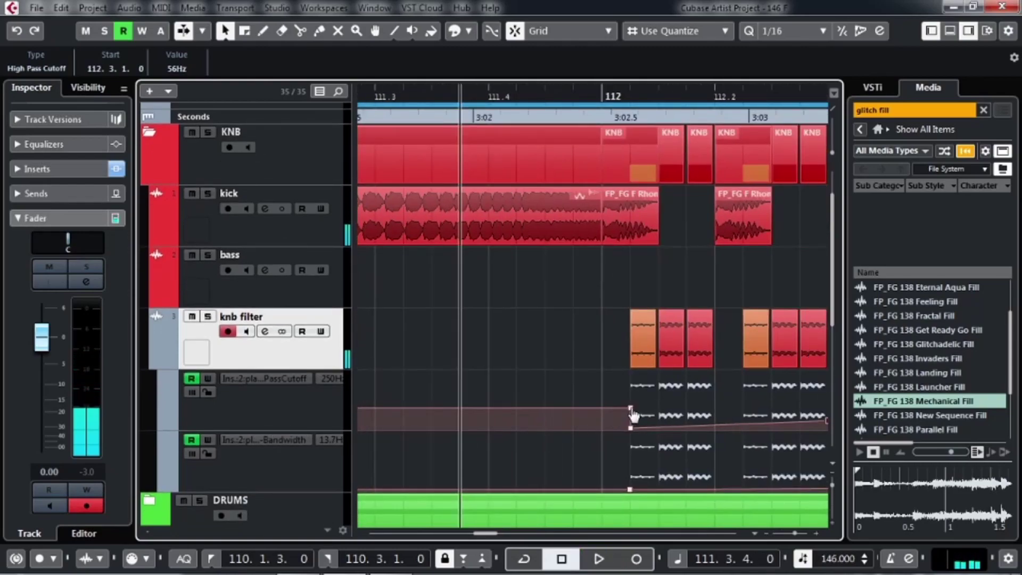
key("space")
key("space")
Step: Start the high-pass cutoff dip earlier at 111.4.2, raise the point at 112.3 to 143 Hz, and play it back
left_click_drag(608, 418, 608, 410)
key("space")
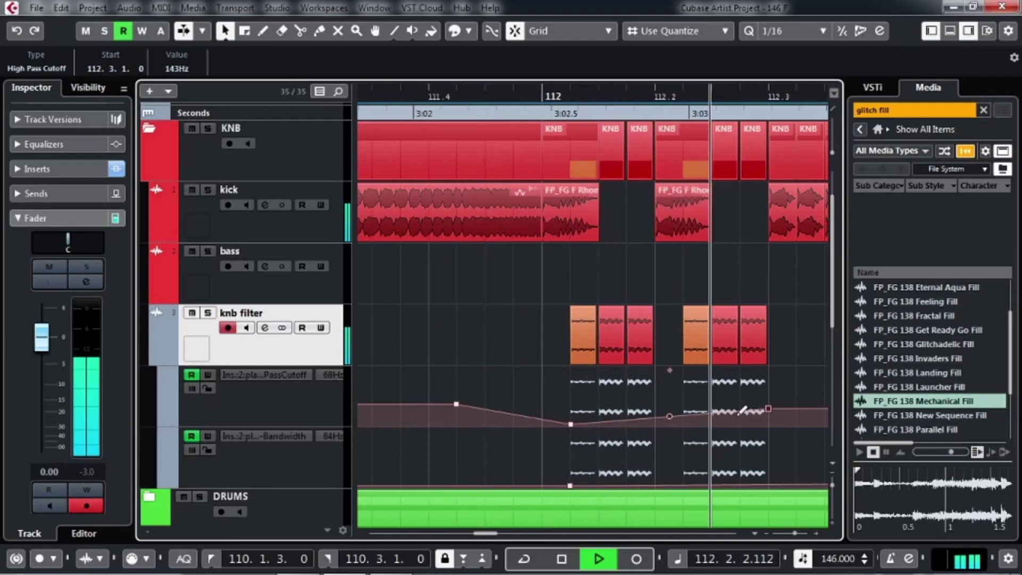
key("space")
scroll(658, 455, "down", 1)
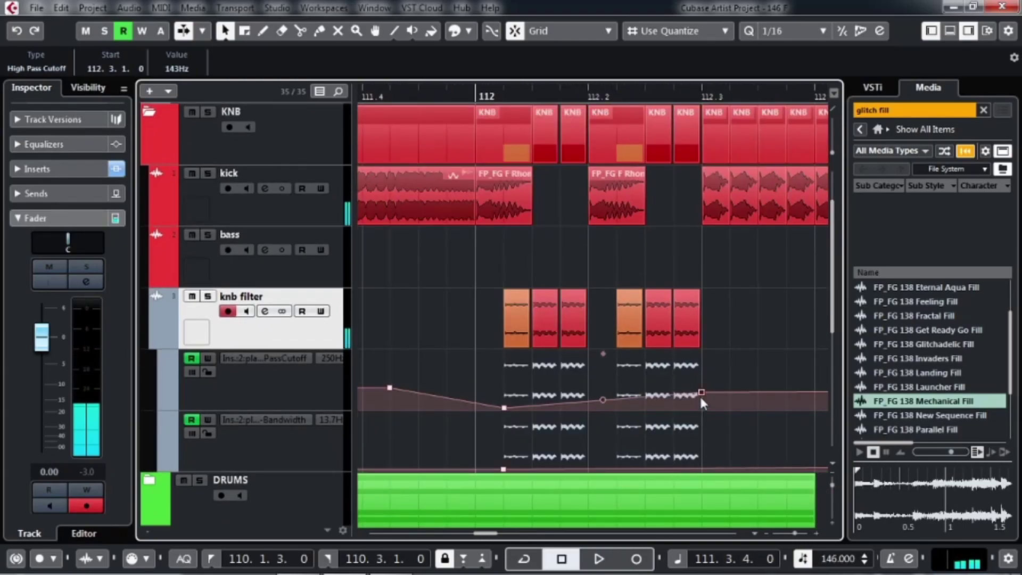
Step: Raise the high-pass cutoff point at 112.3 to 840 Hz and play the fill back
left_click_drag(702, 393, 702, 379)
key("space")
scroll(707, 384, "right", 1)
scroll(707, 383, "up", 1)
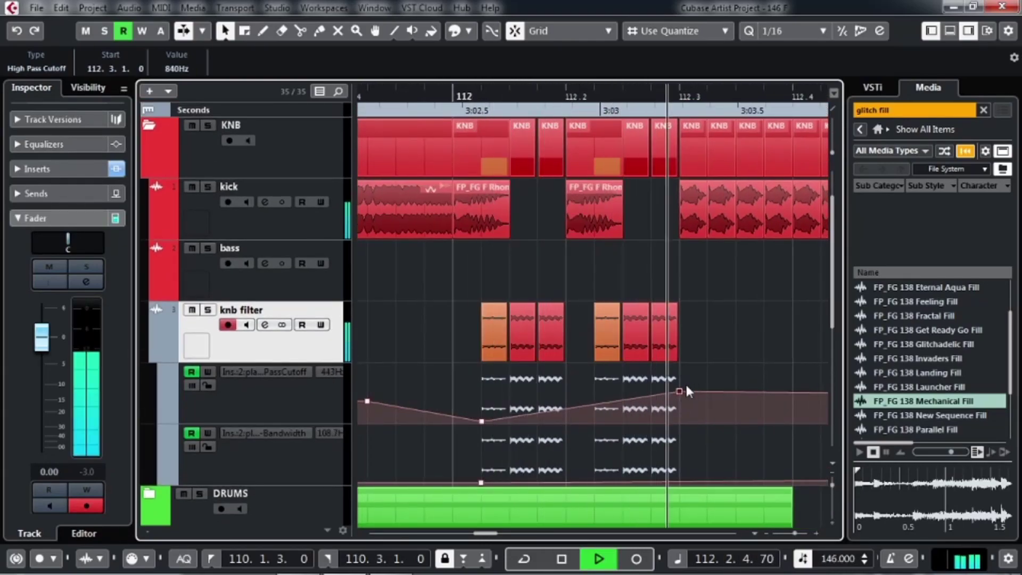
key("space")
Step: Add a high-pass cutoff peak at 112.2.2, drop the point at 112.3 to 20 Hz, and play the transition
left_click_drag(532, 407, 530, 397)
left_click_drag(614, 395, 616, 446)
key("space")
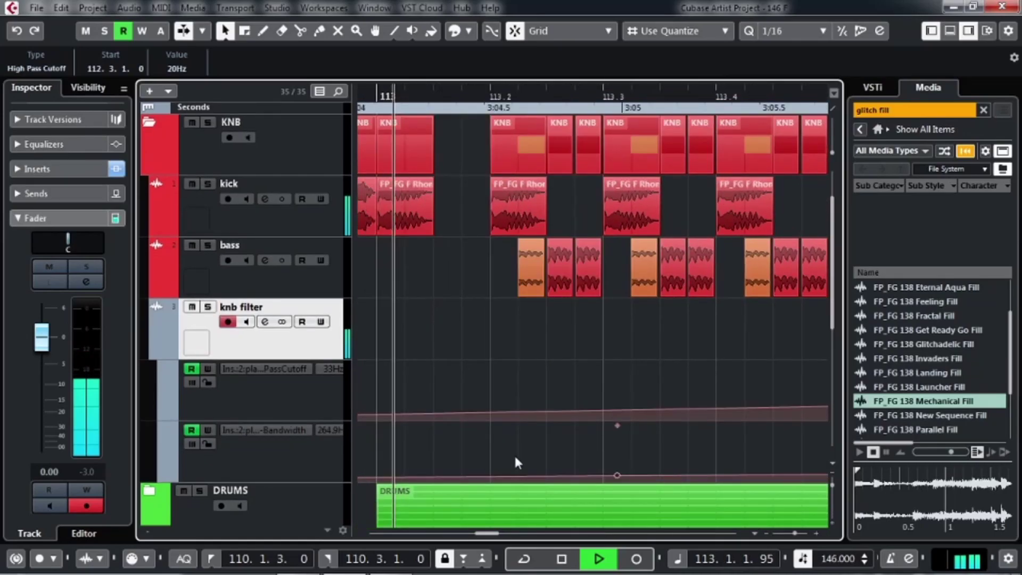
key("space")
Step: Add a bandwidth automation point of 1340.7 Hz at 112.2.4 and play the filtered bass back
left_click(637, 453)
key("space")
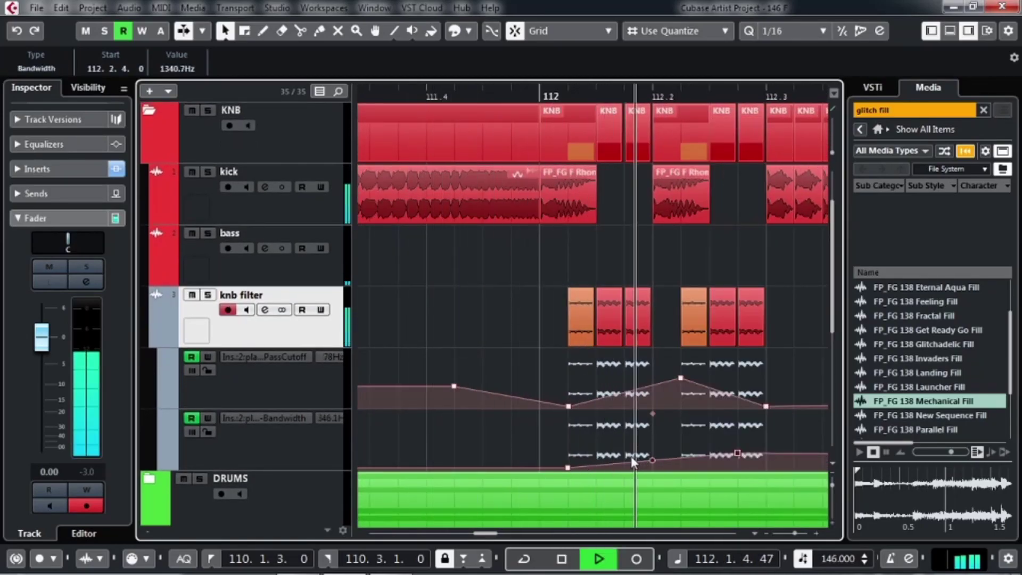
key("space")
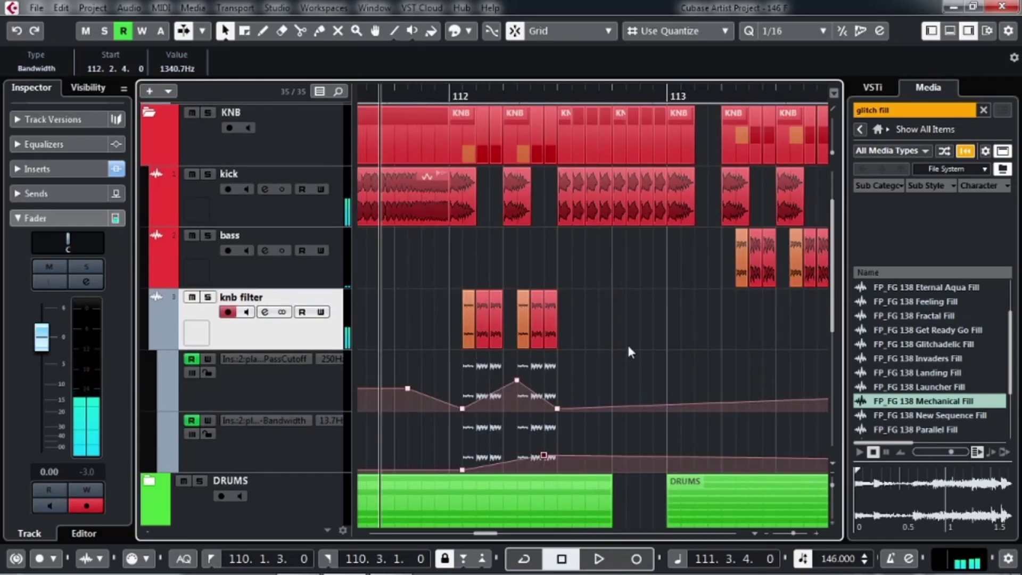
Step: Bounce the sixteenth-note kicks from 112.3 to 113 into a single audio event on the kick track
scroll(521, 260, "right", 3)
left_click_drag(490, 238, 589, 210)
key("ctrl+b")
key("Return")
Step: Copy the three bass notes at 113.2.2 one beat earlier to 113.1.2 and play the transition
left_click_drag(644, 258, 617, 267)
key("space")
key("g")
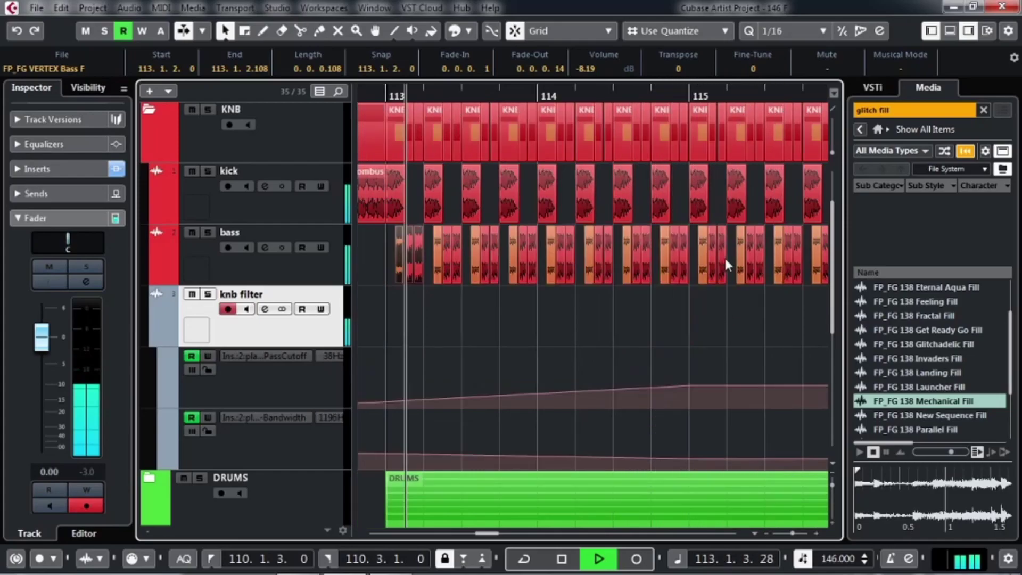
key("space")
scroll(618, 229, "right", 3)
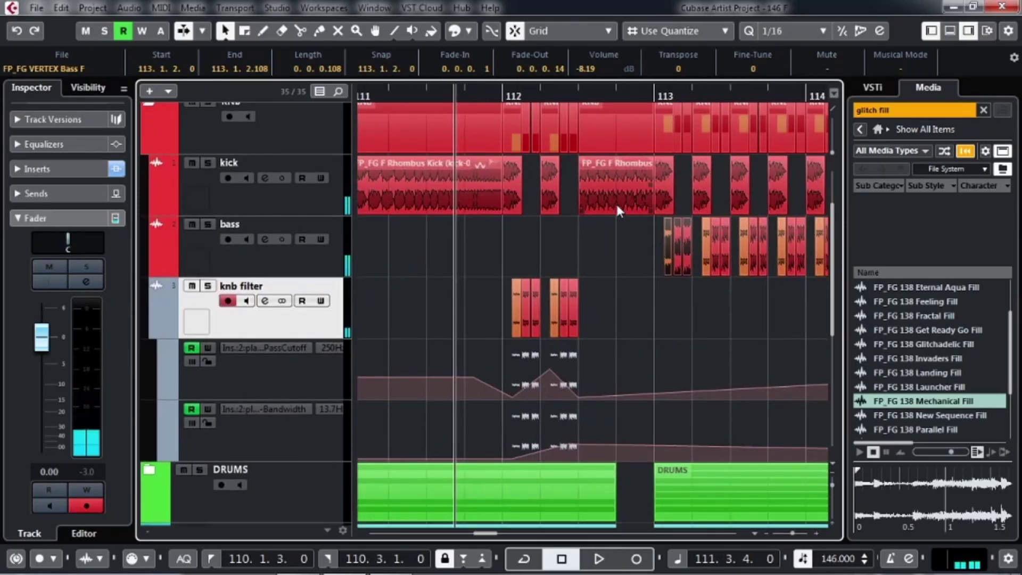
Step: Extend the DRUMS, LEADS and FX folder parts to the start of bar 113 and play the transition
scroll(617, 207, "down", 3)
left_click_drag(630, 325, 650, 406)
key("space")
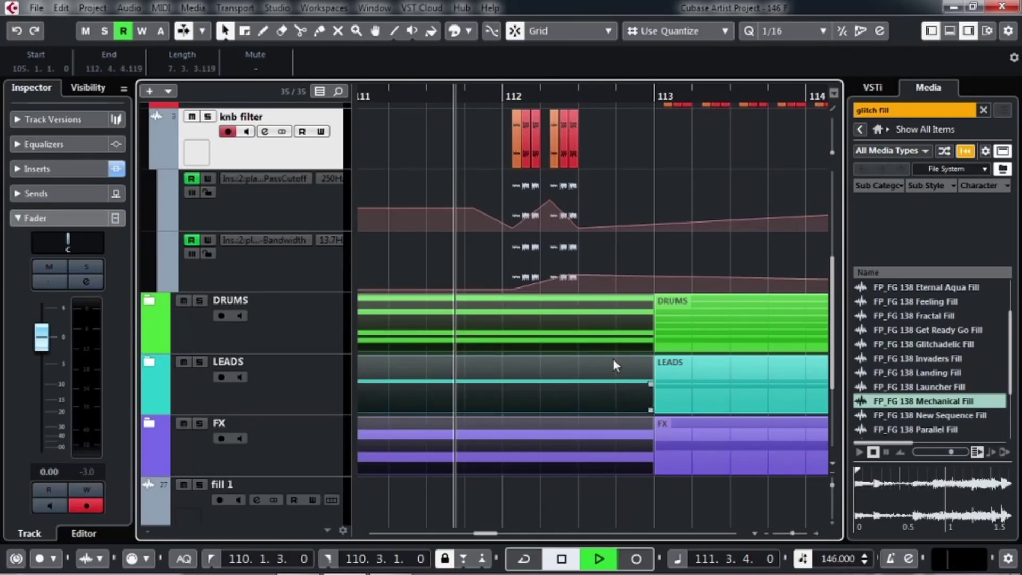
scroll(571, 271, "up", 5)
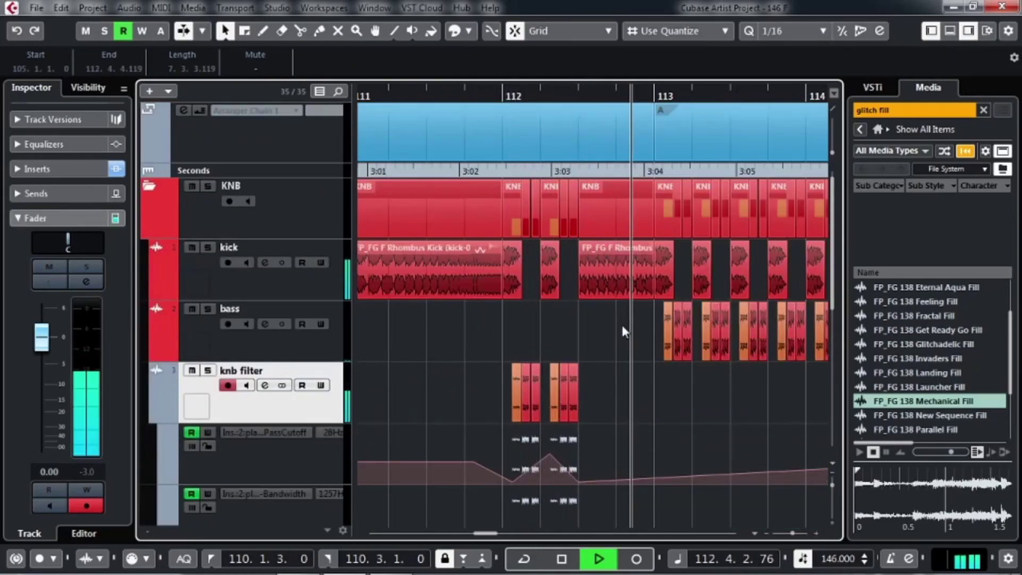
key("space")
Step: Set the left and right locators around the bounced kick event, from 112.3 to 113.1
left_click(606, 281)
key("p")
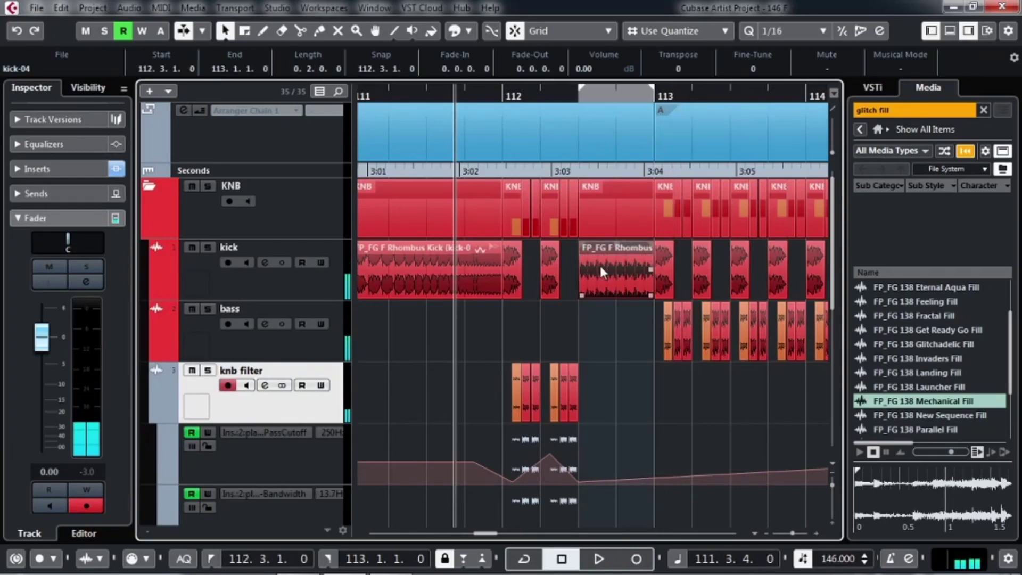
scroll(602, 307, "down", 4)
scroll(601, 307, "up", 3)
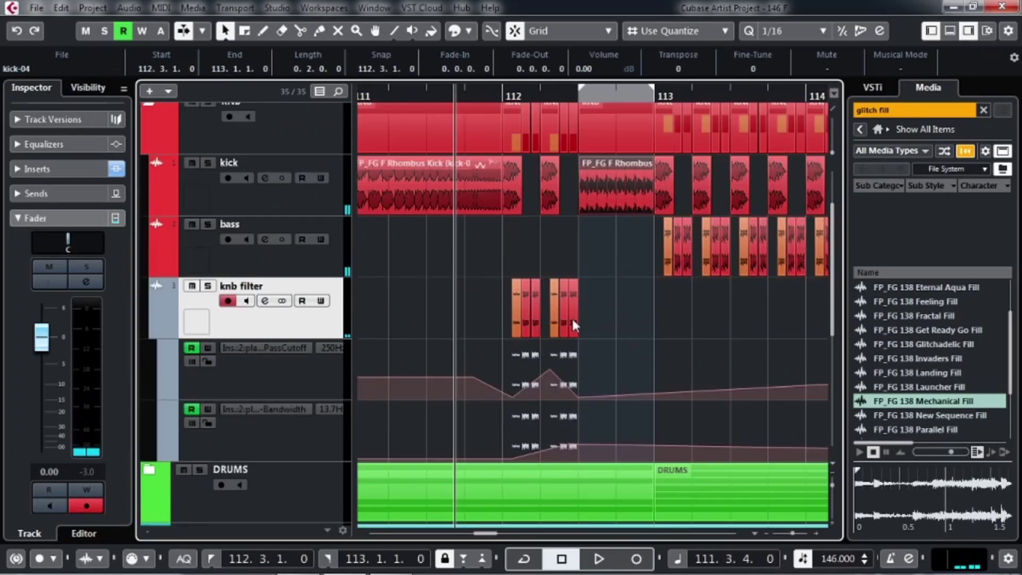
scroll(405, 319, "up", 4)
left_click(196, 203)
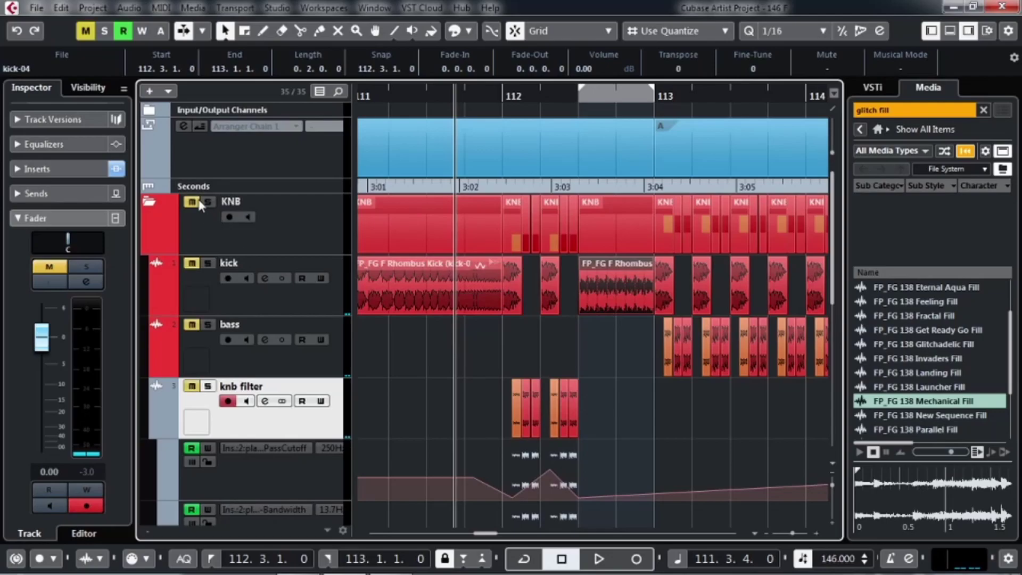
left_click(191, 204)
Step: Start an audio mixdown export of the located range, name the file fill 2, and expand its advanced options
scroll(202, 266, "down", 6)
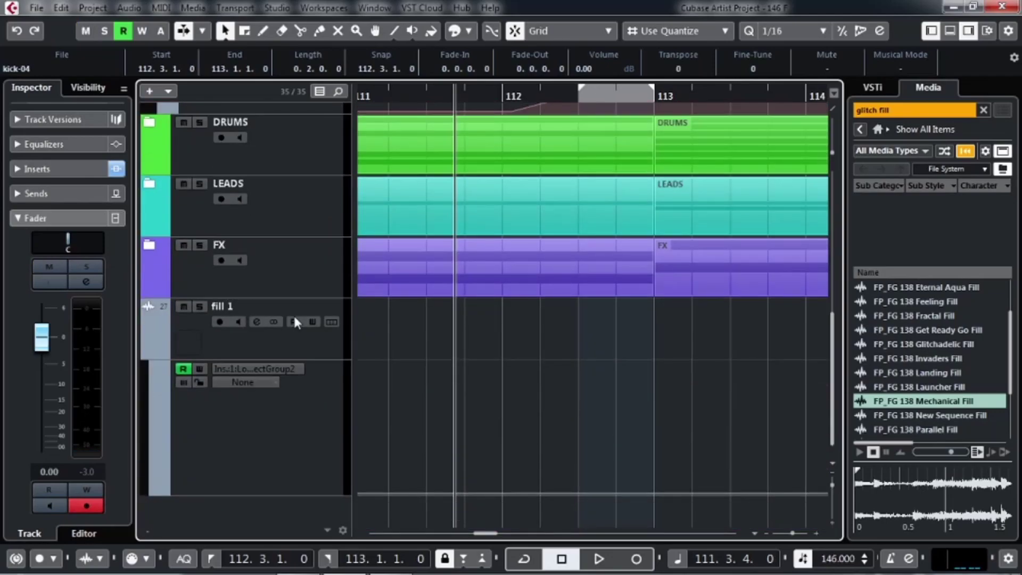
key("ctrl+shift+e")
left_click(666, 197)
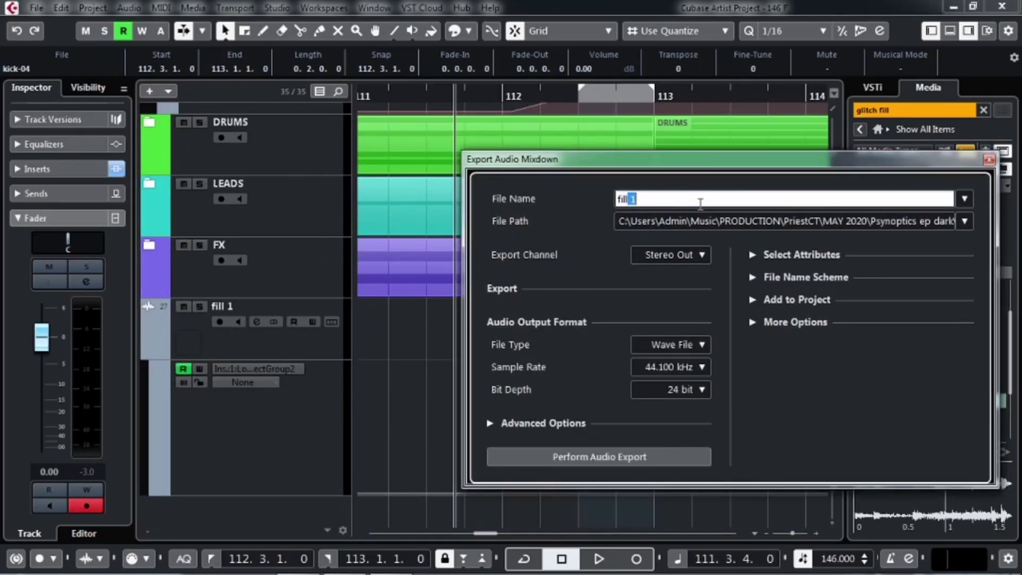
left_click(530, 424)
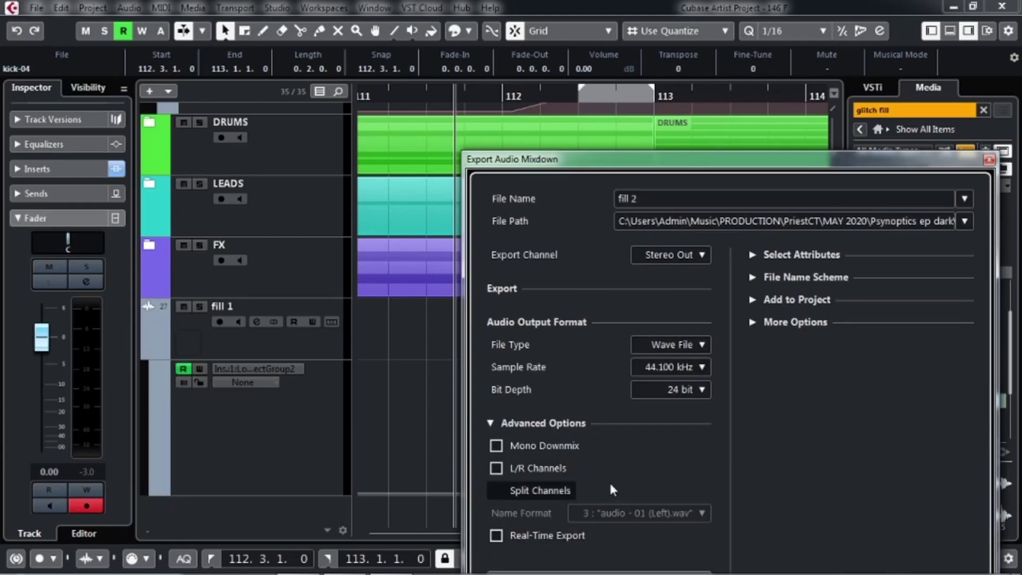
left_click_drag(687, 169, 618, 75)
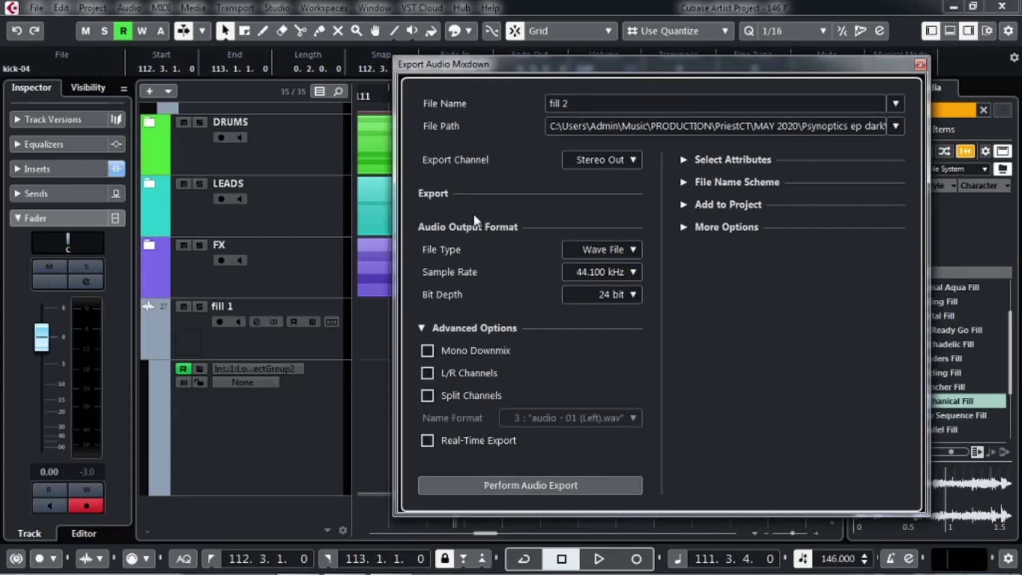
Step: Set the mixdown to be added to the project's pool and a new audio track, perform the export, and close the dialog
left_click(689, 227)
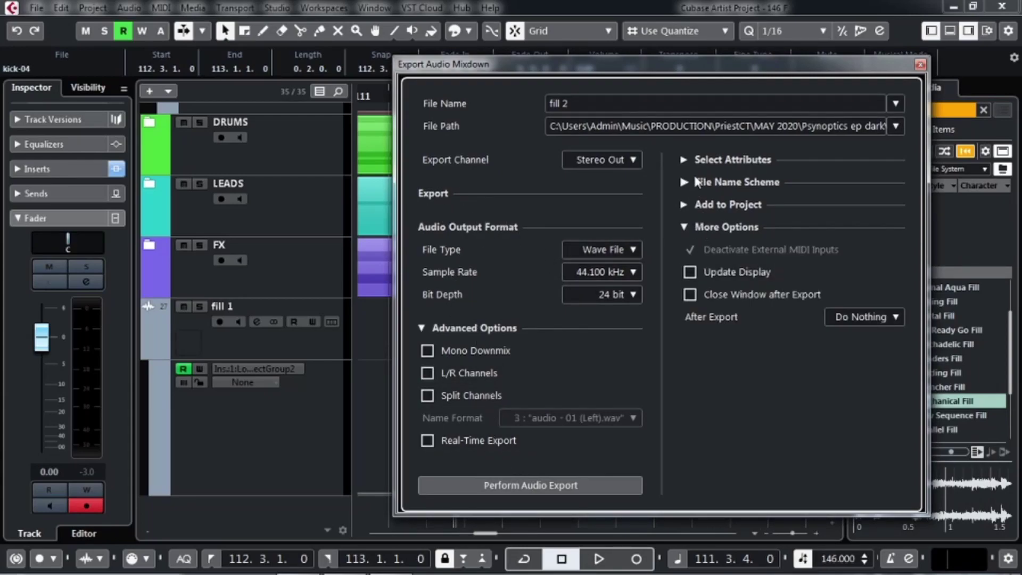
left_click(687, 205)
left_click(693, 232)
left_click(692, 250)
left_click(559, 486)
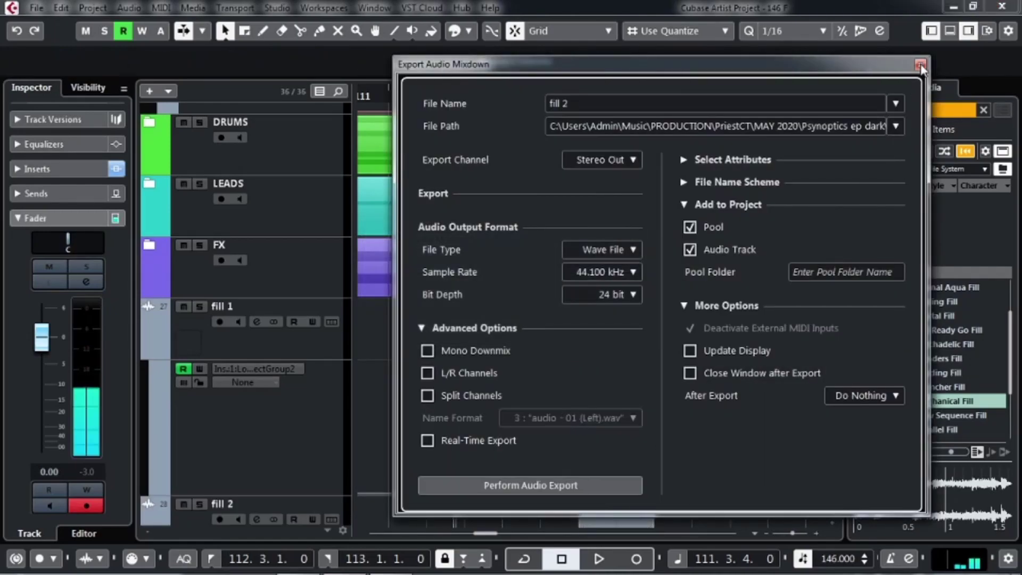
left_click(920, 64)
Step: Move the fill 2 event onto the fill 1 track and remove the empty fill 2 track and its duplicate
left_click_drag(607, 468, 607, 279)
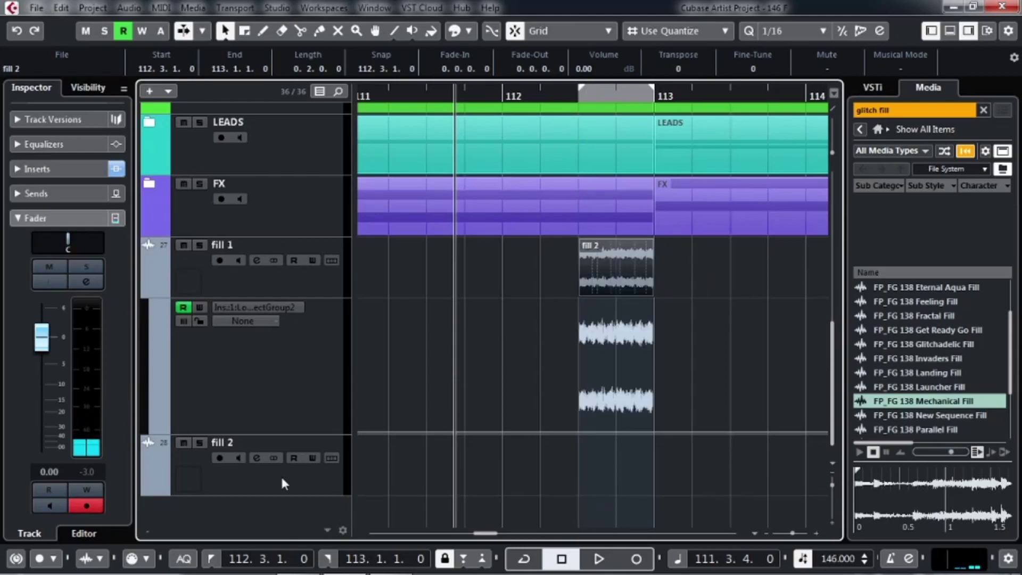
right_click(281, 480)
left_click(320, 155)
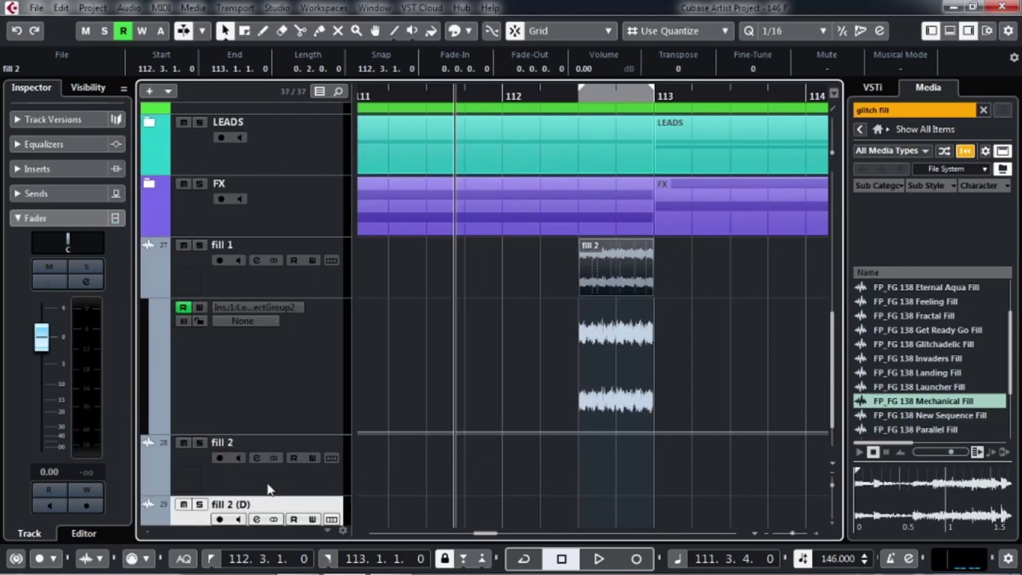
left_click(269, 486, "shift")
right_click(270, 487)
left_click(449, 183)
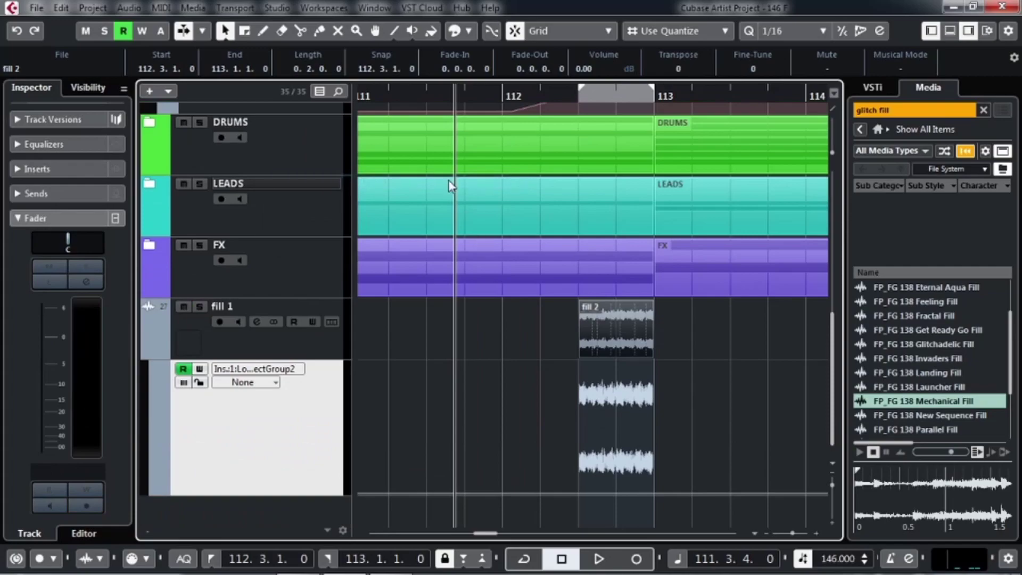
Step: Remove the original kick event and clear the DRUMS, LEADS and FX content between 112.3 and 113.1
scroll(452, 160, "up", 10)
scroll(466, 126, "left", 3)
left_click(443, 97)
key("space")
scroll(370, 378, "down", 3)
key("space")
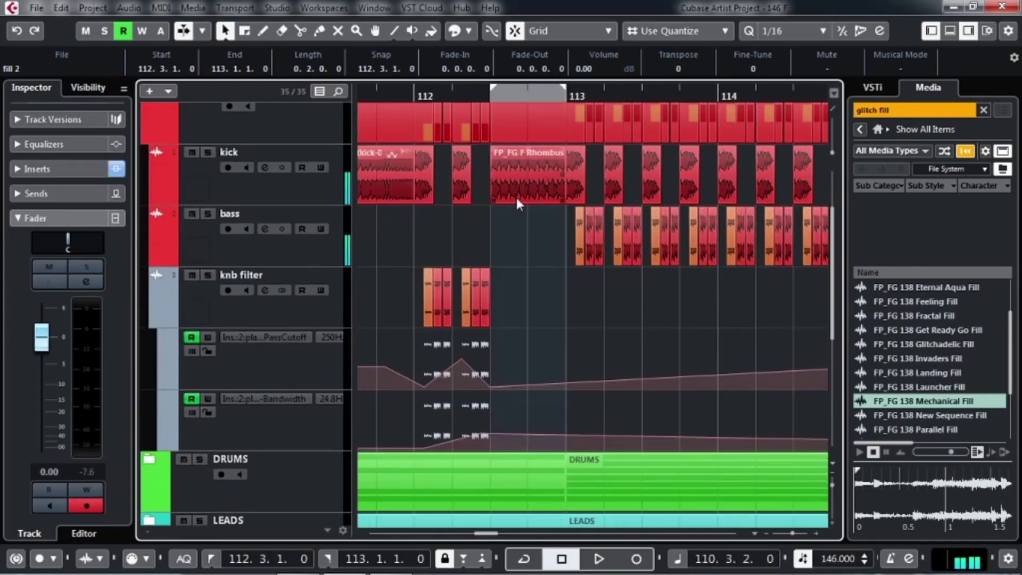
left_click(517, 199)
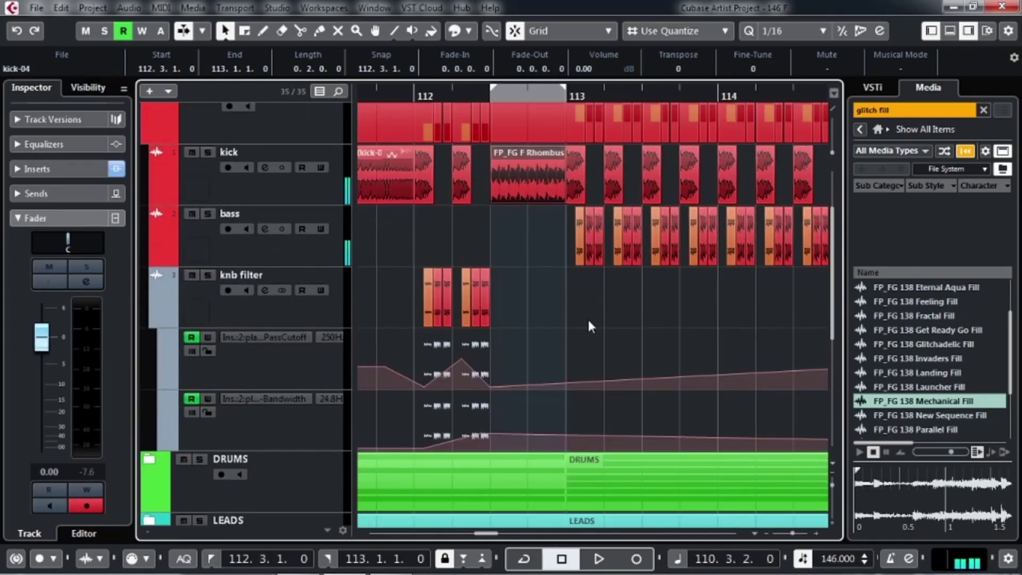
scroll(588, 320, "down", 3)
left_click_drag(538, 257, 482, 449)
scroll(491, 439, "down", 5)
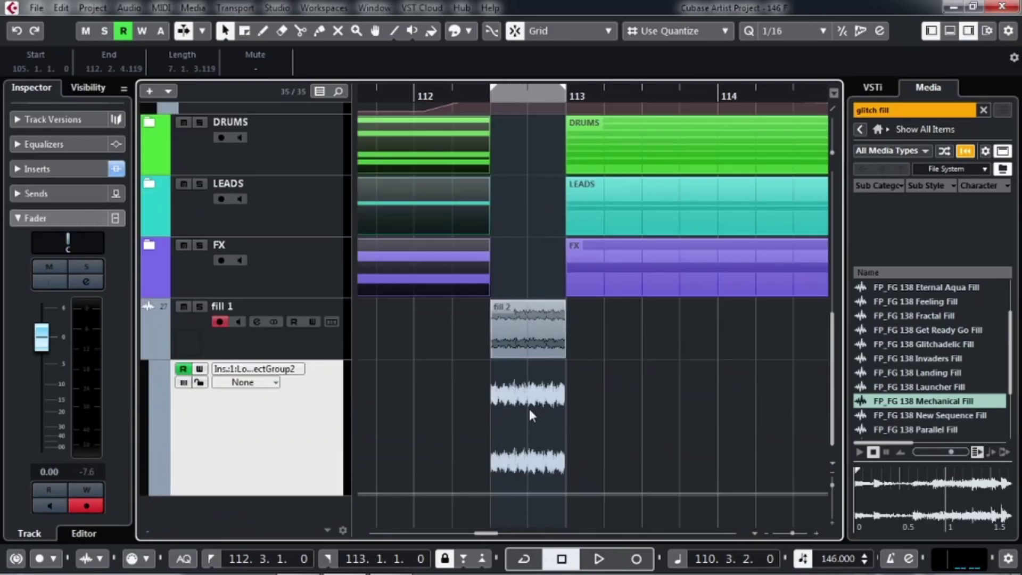
Step: Split the fill 2 event at 112.4 and draw Effect Group 2 automation at Stutter 8 from 112.3 to 112.4
key("space")
key("h")
key("h")
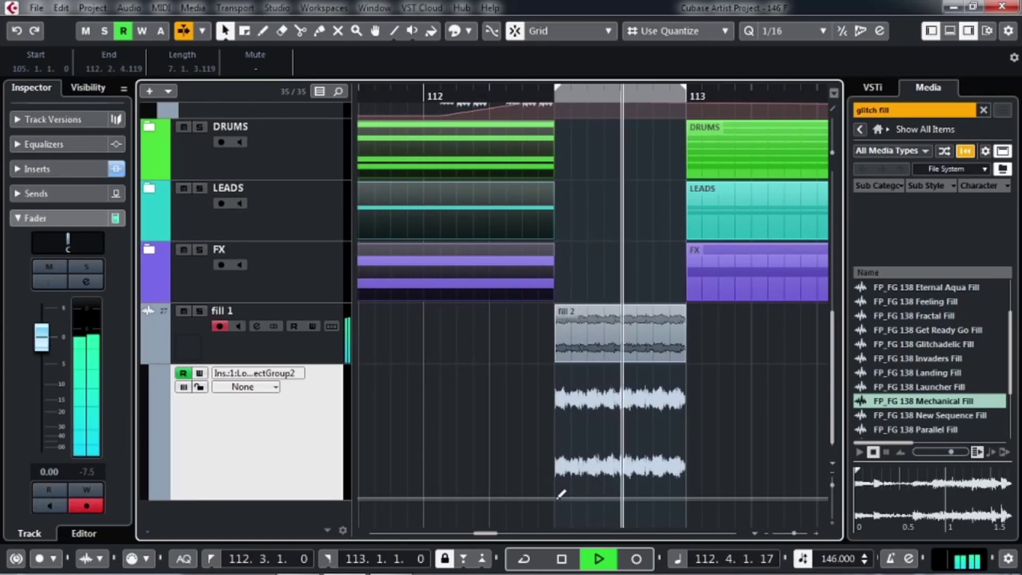
key("space")
mouse_move(562, 494)
left_mouse_down()
mouse_move(565, 445)
mouse_move(565, 478)
mouse_move(622, 498)
left_mouse_up()
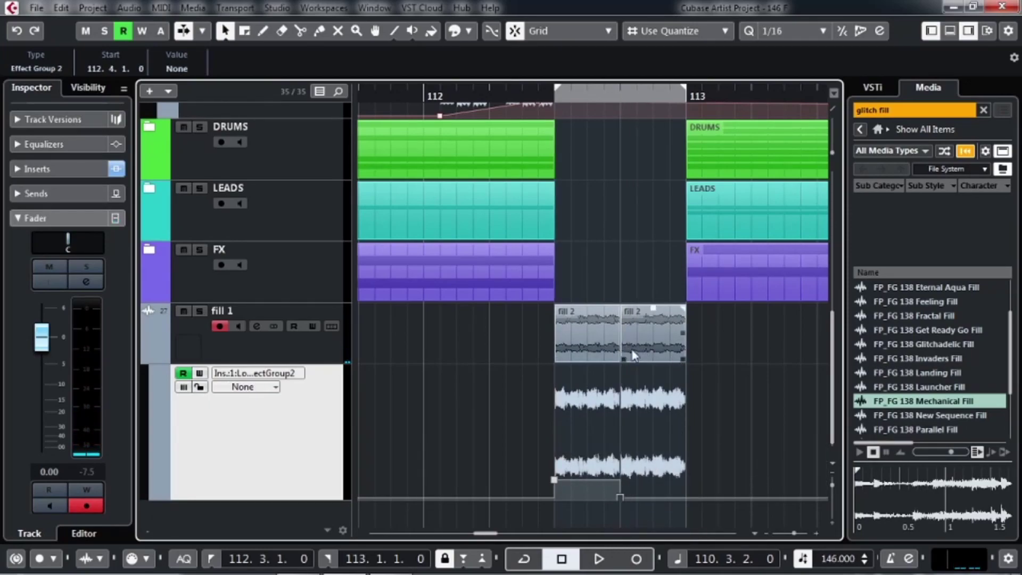
Step: Reverse the second half of fill 2 as a new version and add a fade-in of about 0.0.3.1 to it
left_click(646, 342)
key("ctrl+r")
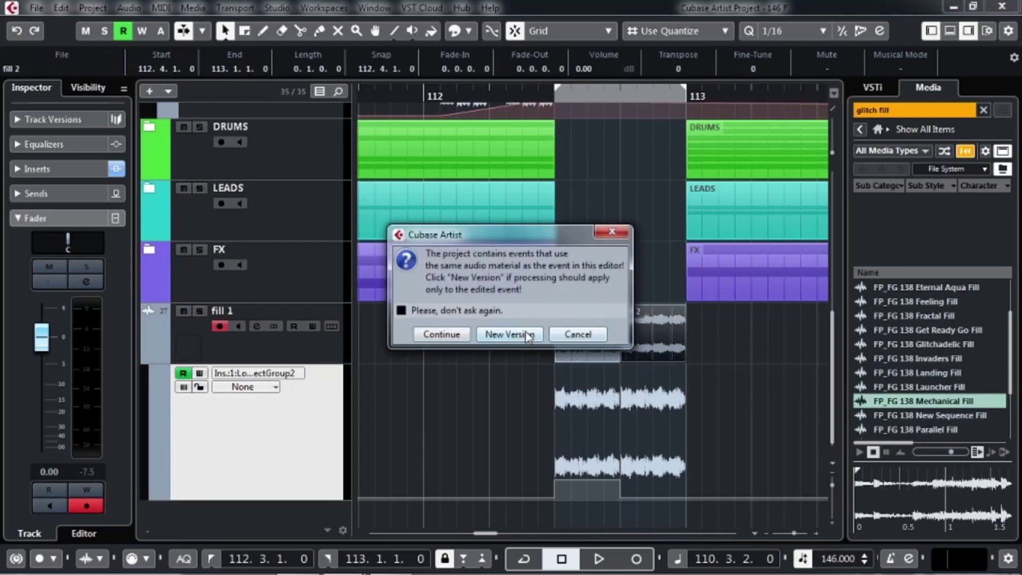
left_click(525, 334)
left_click_drag(623, 309, 669, 310)
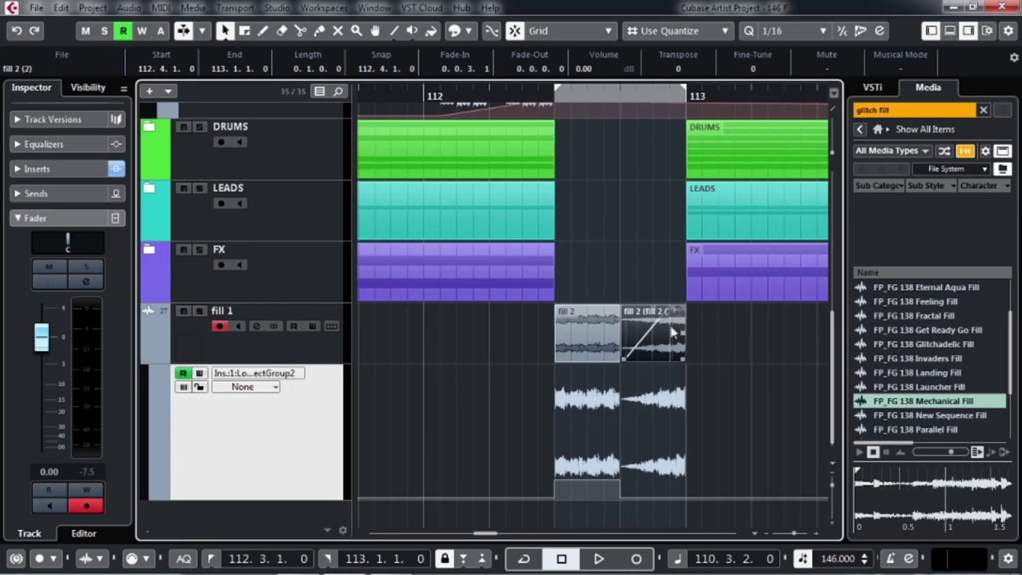
Step: Play the transition through the reversed fill and examine the kick, bass and filter tracks
key("space")
key("g")
key("g")
scroll(721, 436, "up", 10)
left_click_drag(722, 434, 663, 402)
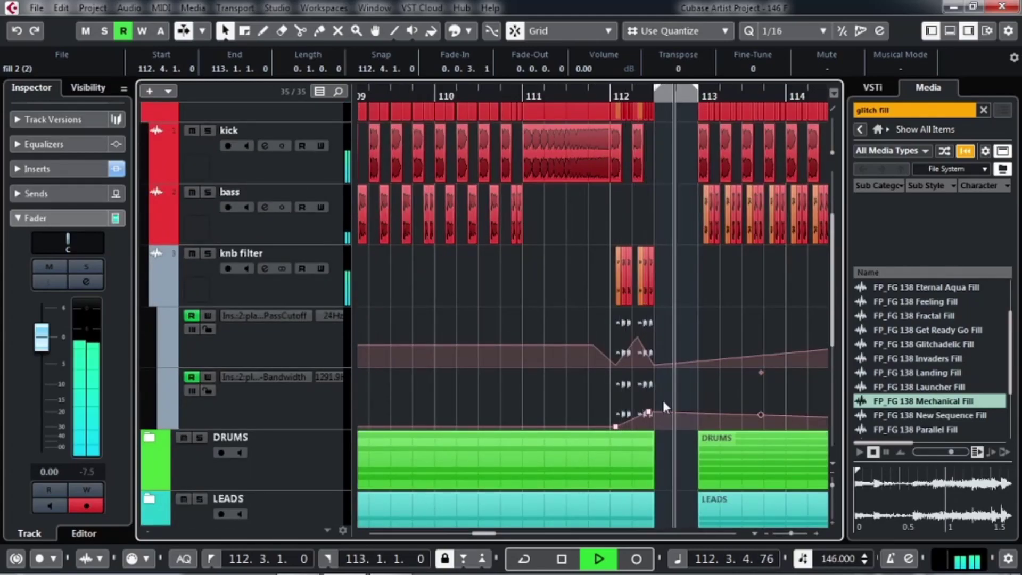
key("g")
key("g")
Step: Set the quantize value to 1/1 and play the lead-in from about bar 109
left_click(378, 96)
left_click(805, 33)
left_click(802, 50)
key("h")
key("h")
left_click_drag(714, 312, 538, 298)
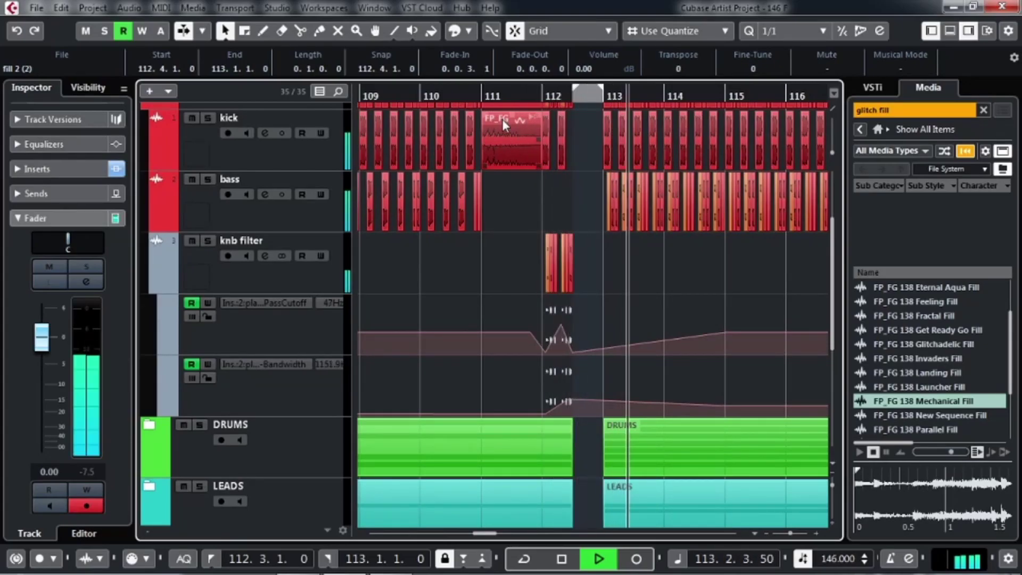
Step: Replay bars 112 to 115 and check the stuttered and reversed halves of the fill against the surrounding tracks
key("h")
key("h")
scroll(516, 267, "down", 4)
key("g")
key("g")
key("g")
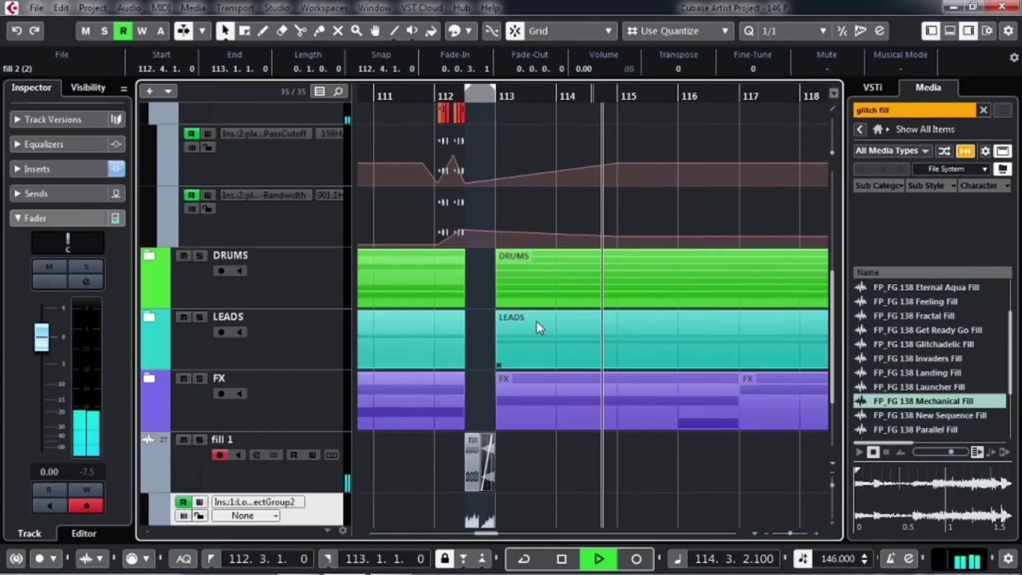
scroll(549, 293, "down", 3)
scroll(558, 257, "left", 4)
left_click(498, 99)
key("h")
key("h")
key("h")
key("h")
key("h")
scroll(560, 349, "right", 5)
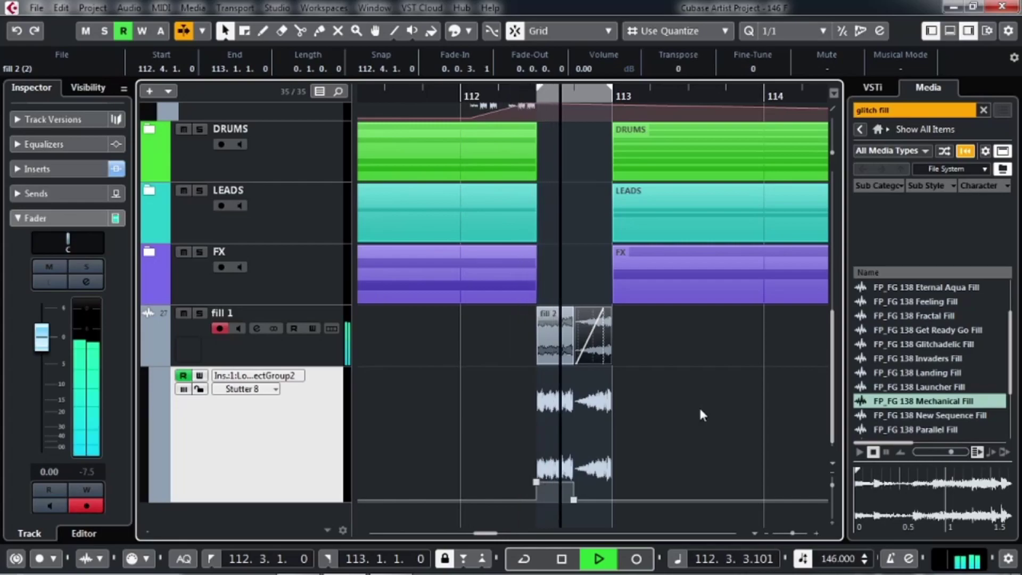
scroll(699, 406, "up", 10)
scroll(568, 413, "down", 10)
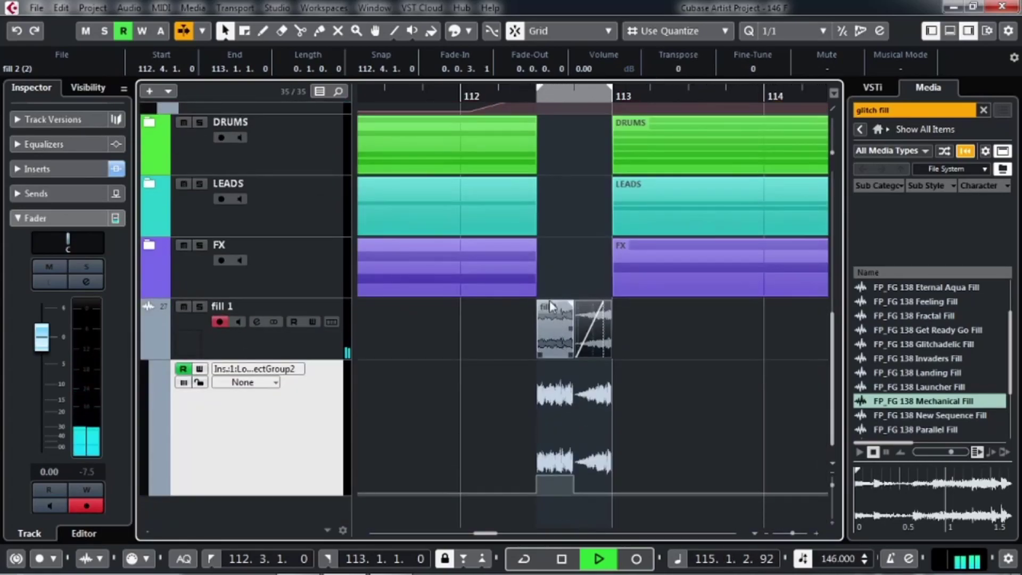
Step: Raise the Effect Group 2 automation point at 112.3 to Stutter 4
left_click(557, 321)
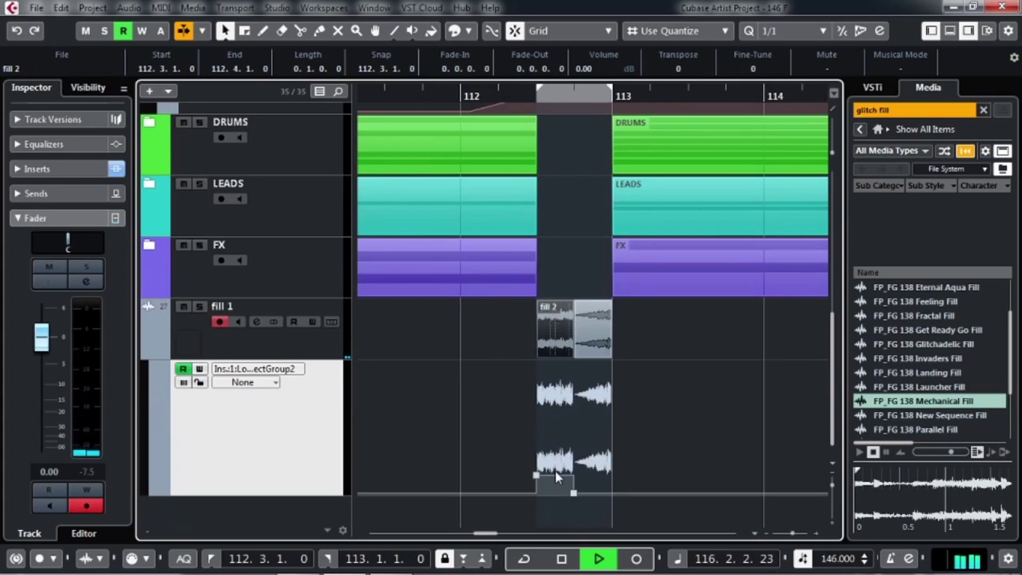
left_click(537, 477)
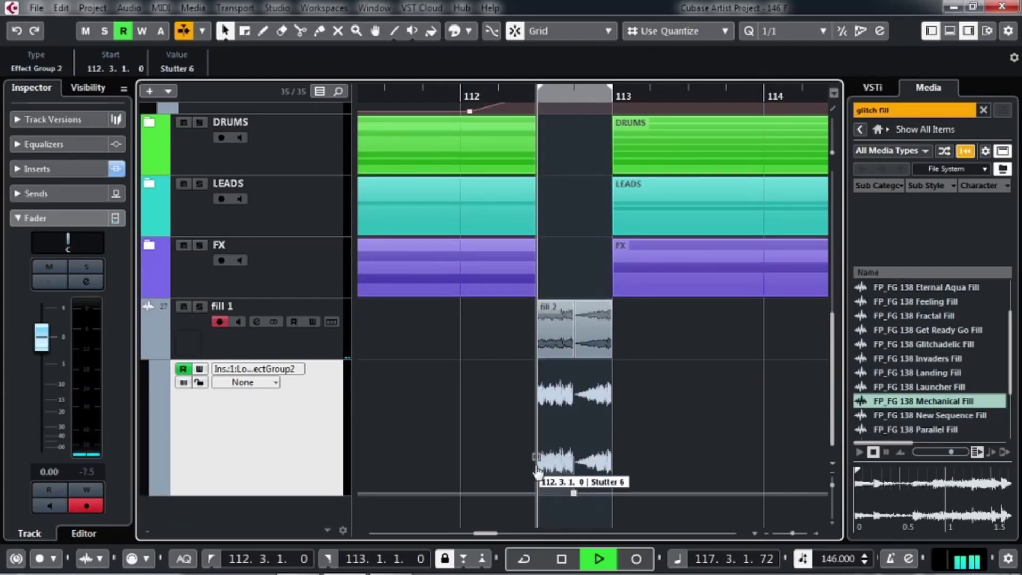
left_click_drag(537, 459, 536, 438)
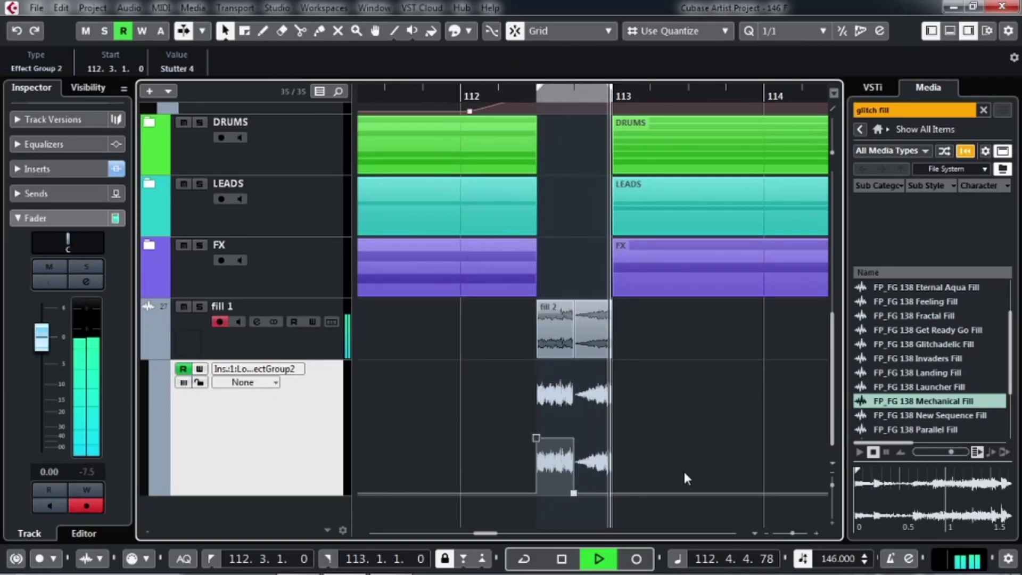
Step: Play the arrangement from about bar 108 to check the build-up into the revised stutter fill
key("g")
key("g")
key("g")
key("g")
left_click(788, 33)
left_click(798, 50)
key("g")
scroll(679, 350, "up", 7)
left_click(491, 97)
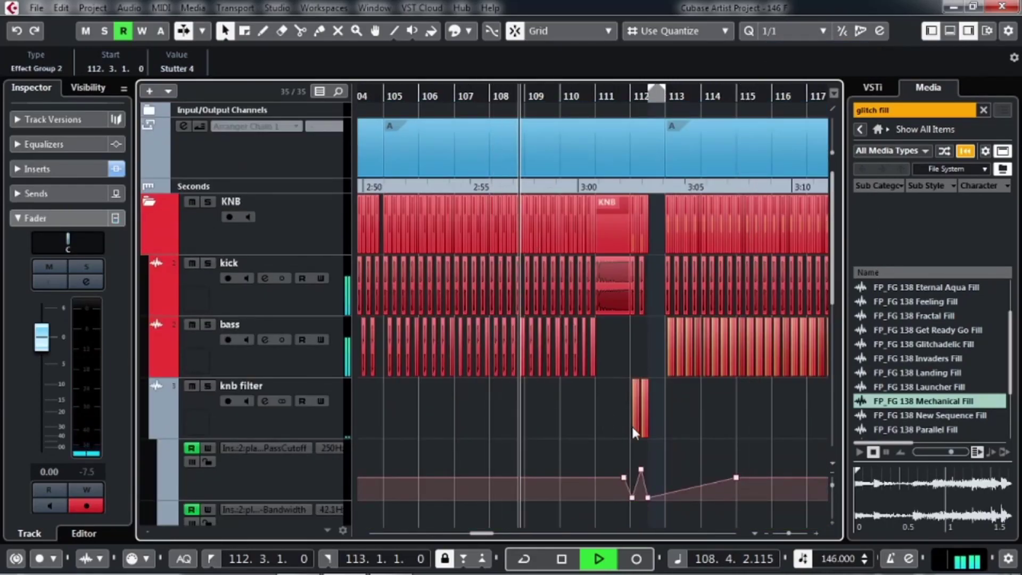
scroll(633, 424, "down", 3)
scroll(635, 427, "right", 2)
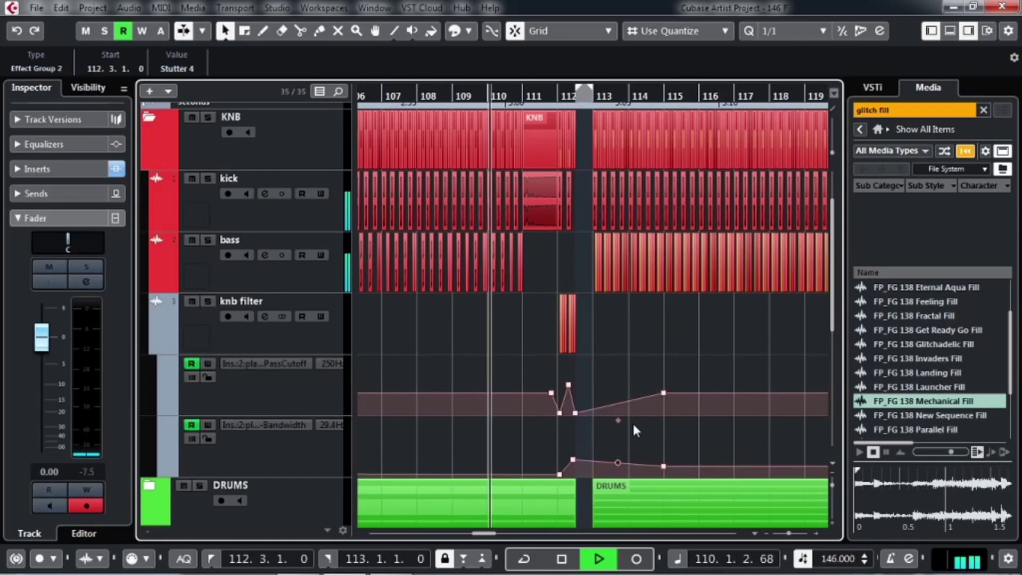
Step: Stretch a fade-in across the full length of the bar 111 kick event and listen to the transition
left_click(538, 216)
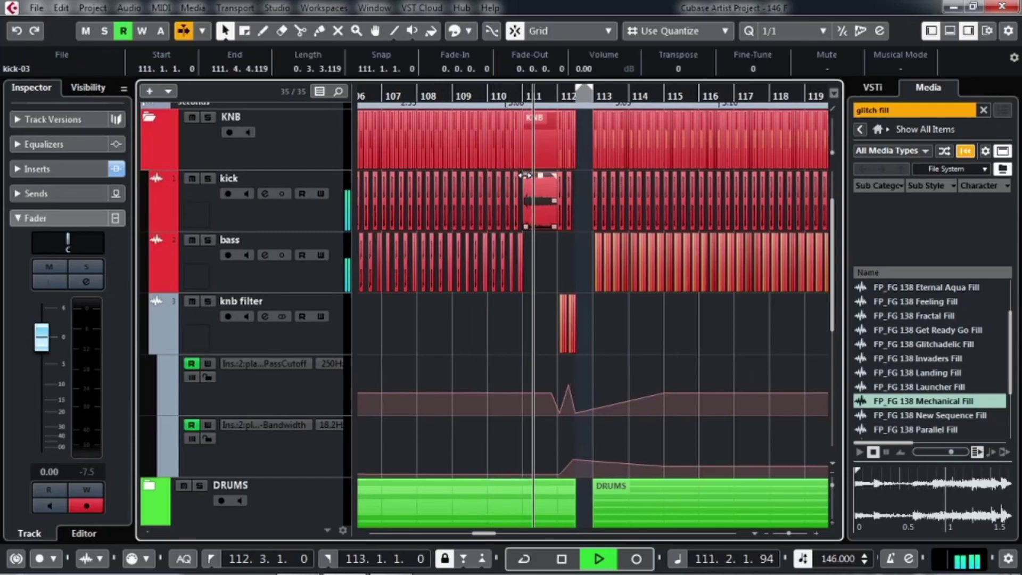
left_click_drag(527, 177, 558, 176)
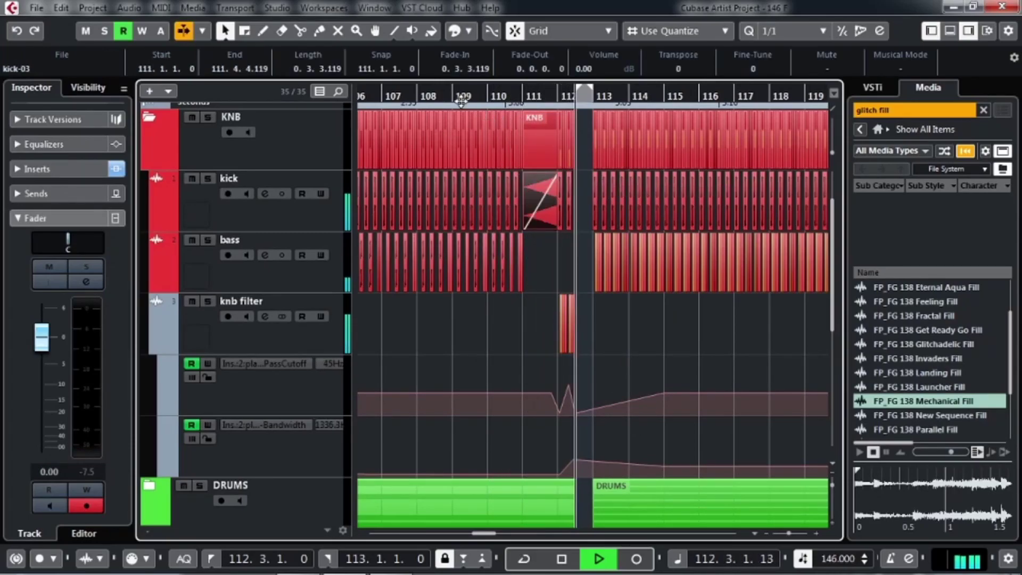
mouse_move(589, 356)
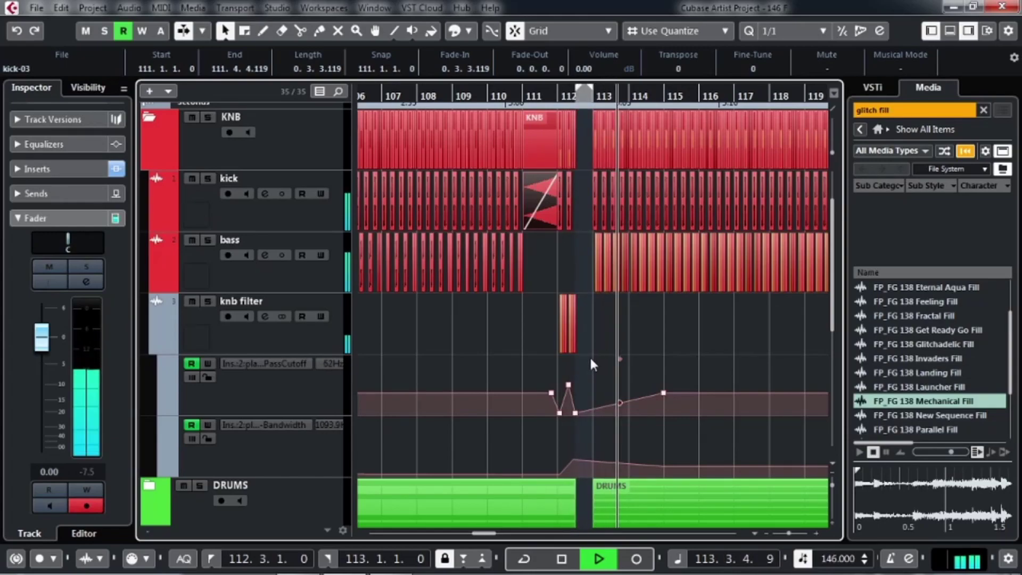
scroll(590, 355, "down", 3)
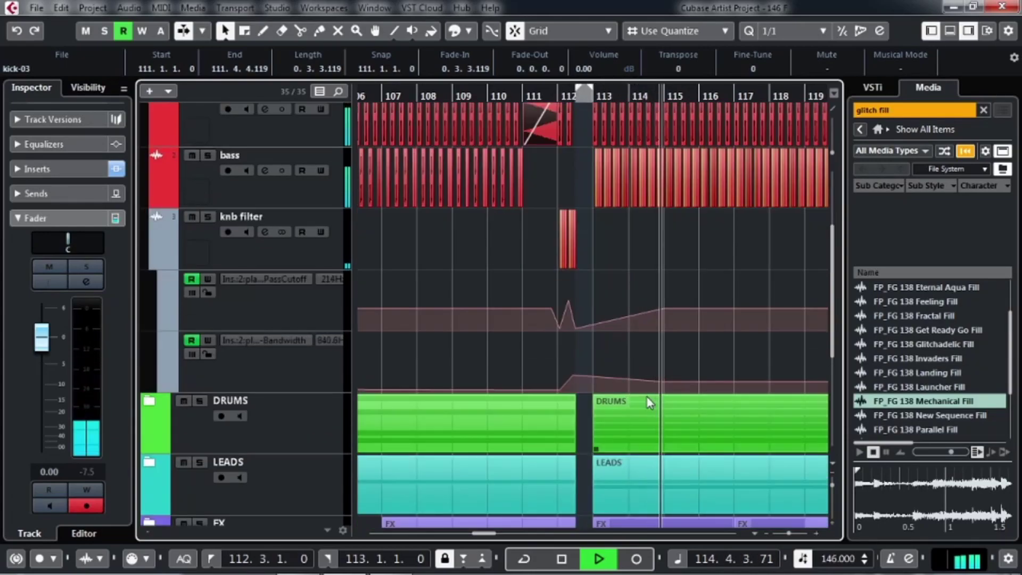
scroll(648, 402, "up", 5)
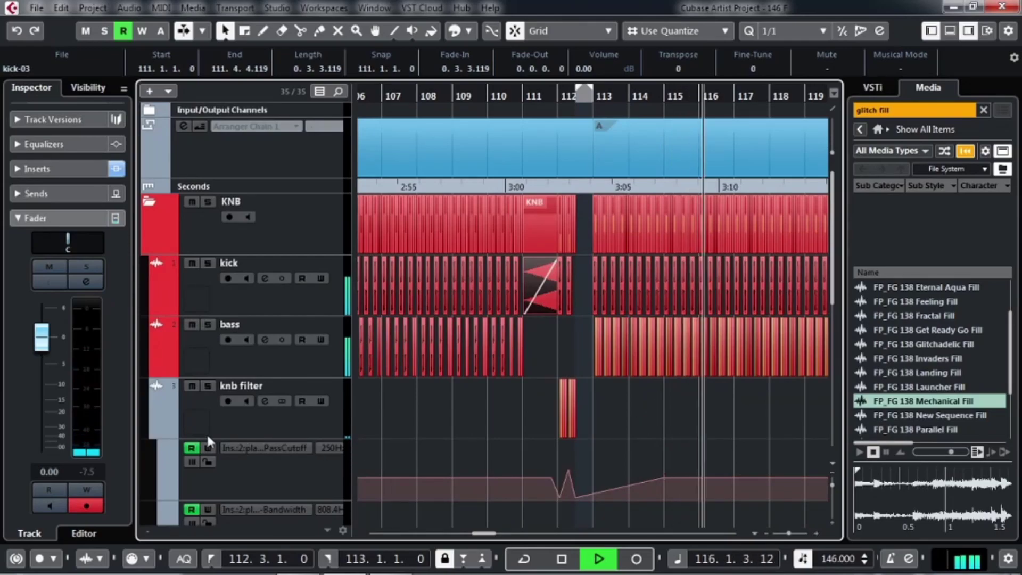
Step: Copy the vocal sample on the vox track so that it starts at bar 127
left_click(168, 417)
left_click(170, 470)
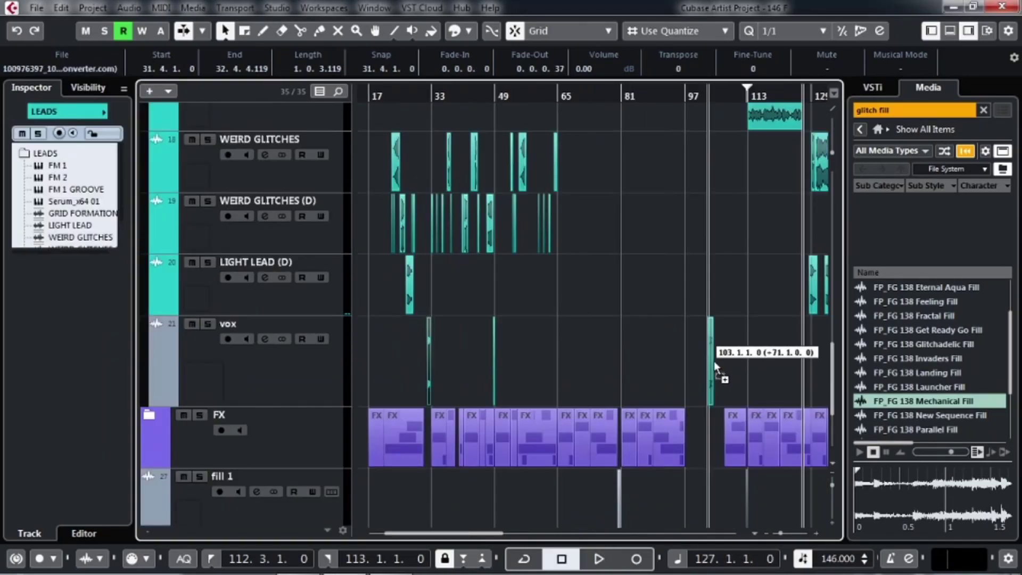
left_click_drag(714, 362, 625, 373)
key("h")
key("h")
key("h")
key("h")
key("h")
key("h")
scroll(472, 132, "up", 2)
left_click(429, 128)
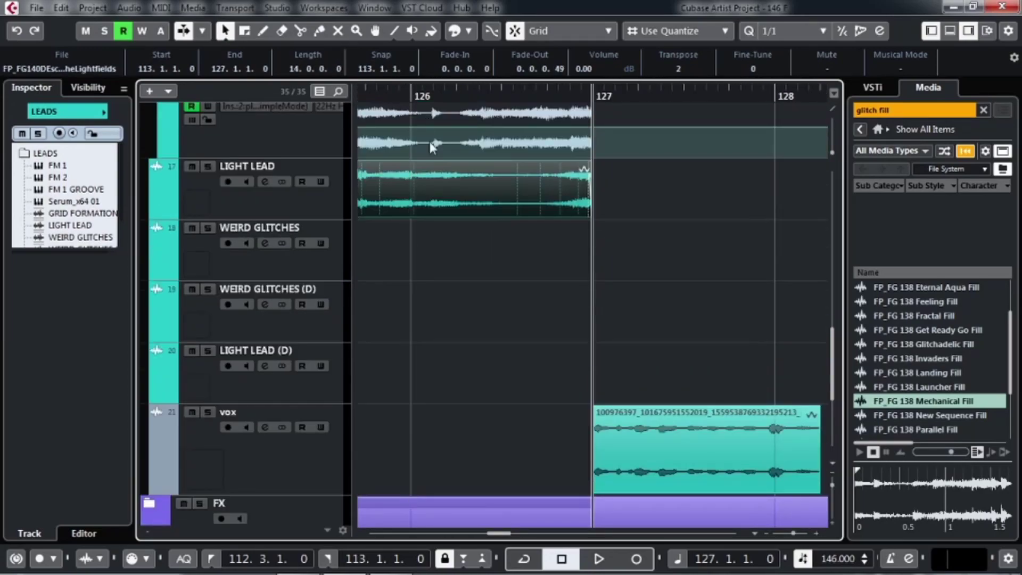
Step: Play from about bar 125 to hear how the copied vocal sample leads into the next section
key("ctrl+z")
left_click_drag(794, 453, 643, 443)
left_click_drag(374, 97, 320, 98)
key("space")
key("g")
key("g")
key("g")
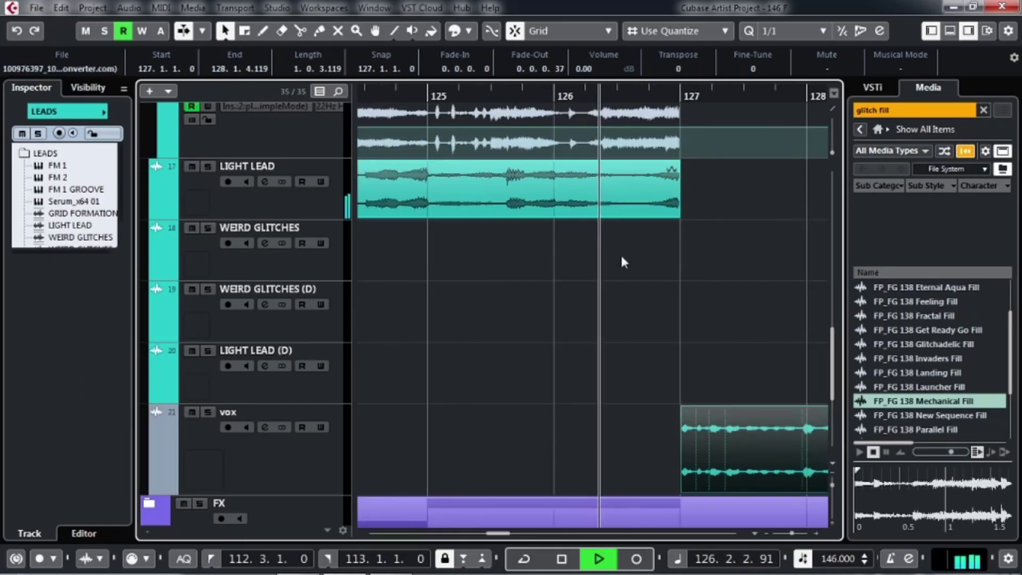
left_click_drag(634, 252, 474, 254)
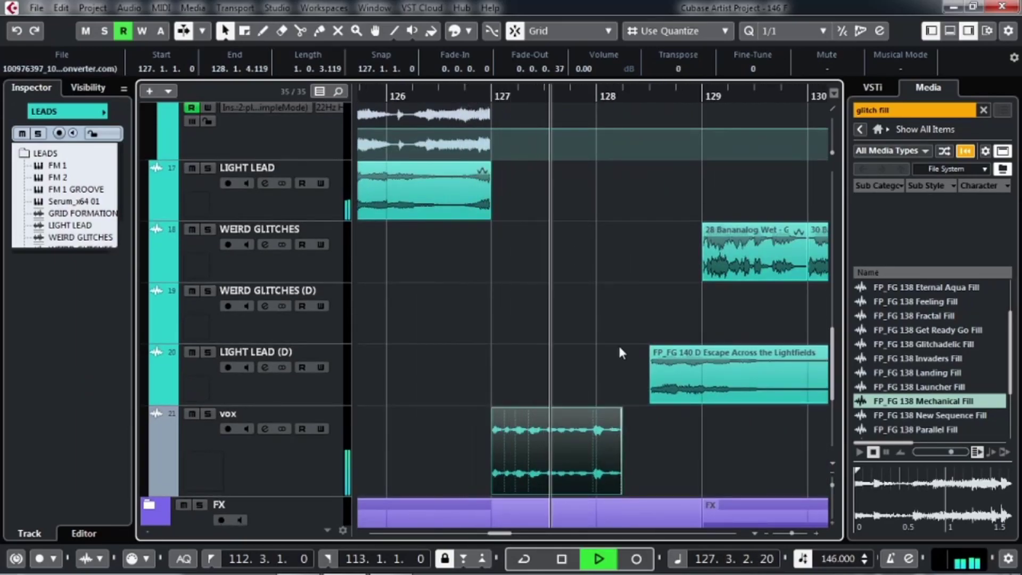
scroll(618, 343, "up", 10)
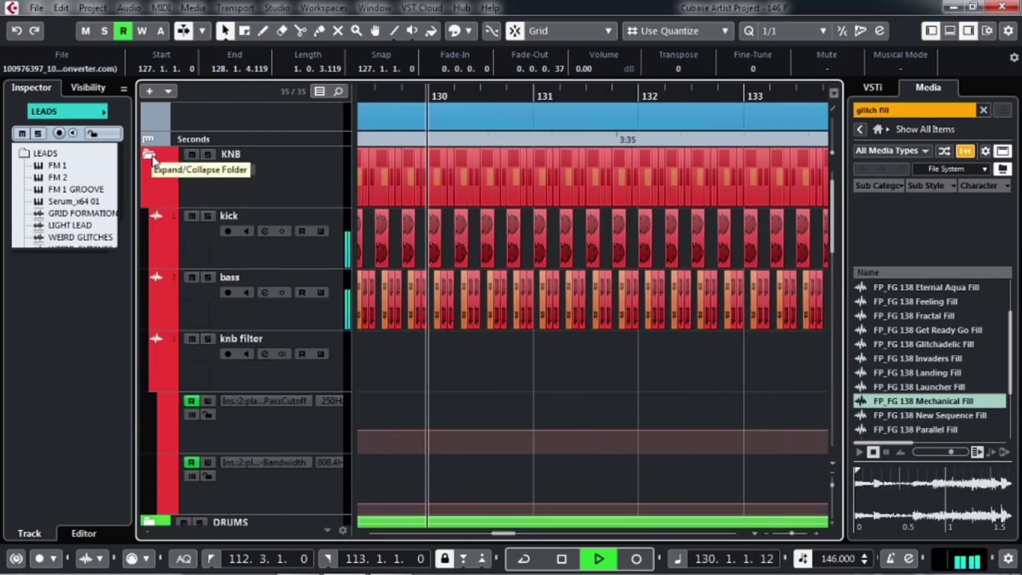
Step: Place four 1/16-note Rhombus kick slices across the first beat of bar 128 on the kick track
key("space")
left_click_drag(437, 243, 586, 260)
left_click_drag(383, 270, 472, 271)
left_click_drag(671, 269, 506, 284)
scroll(641, 297, "up", 5)
left_click_drag(642, 296, 620, 285)
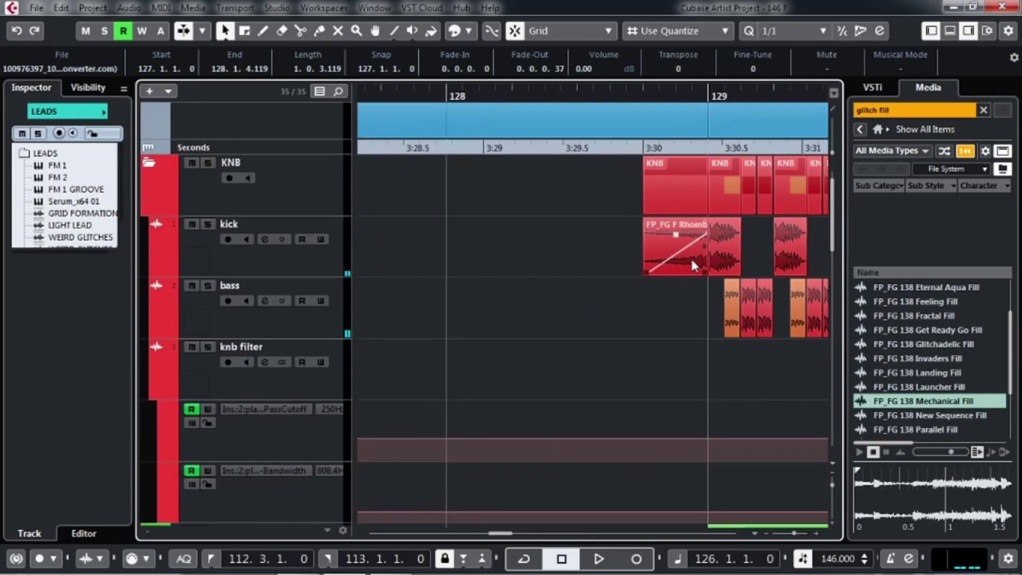
scroll(786, 36, "down", 2)
left_click_drag(728, 259, 480, 257)
key("space")
scroll(644, 291, "right", 4)
scroll(647, 292, "up", 2)
left_click_drag(764, 304, 608, 298)
left_click_drag(578, 218, 571, 270)
scroll(794, 32, "down", 1)
scroll(795, 32, "down", 1)
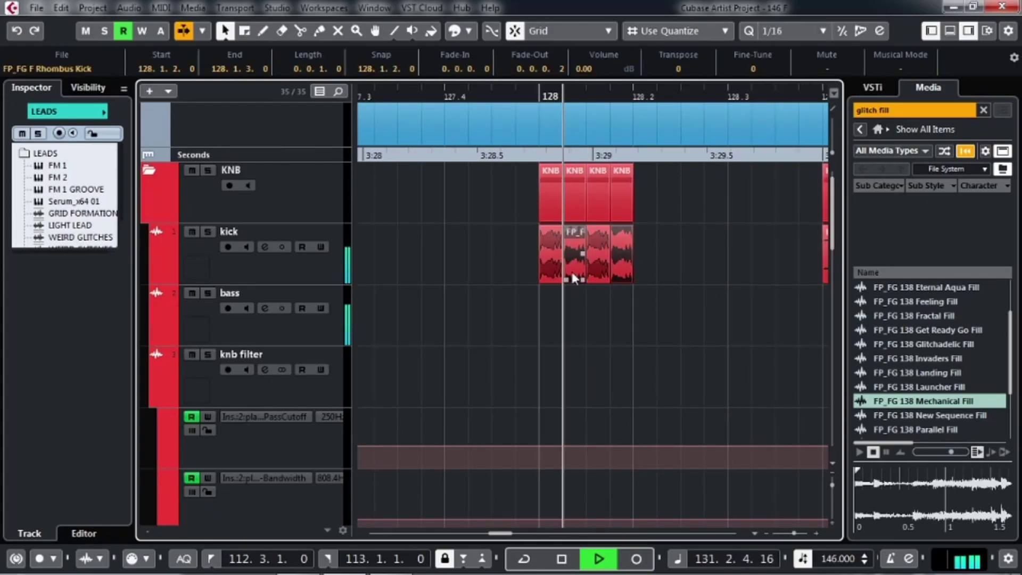
Step: Set the quantize value to 1/32 and split the second and fourth kick slices of bar 128 in half
key("h")
key("h")
key("h")
key("h")
key("h")
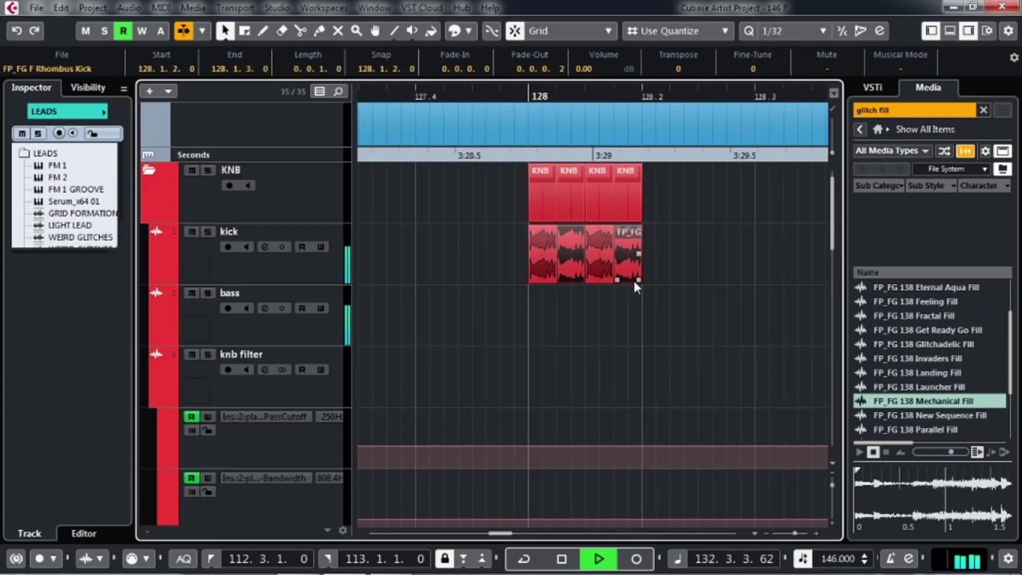
mouse_move(690, 280)
left_mouse_down()
mouse_move(646, 269)
mouse_move(678, 275)
left_mouse_up()
left_click(738, 258)
Step: Delete the 1/32 slice at 128.1.2.60 and extend the preceding slice to 128.1.3
left_click(565, 266)
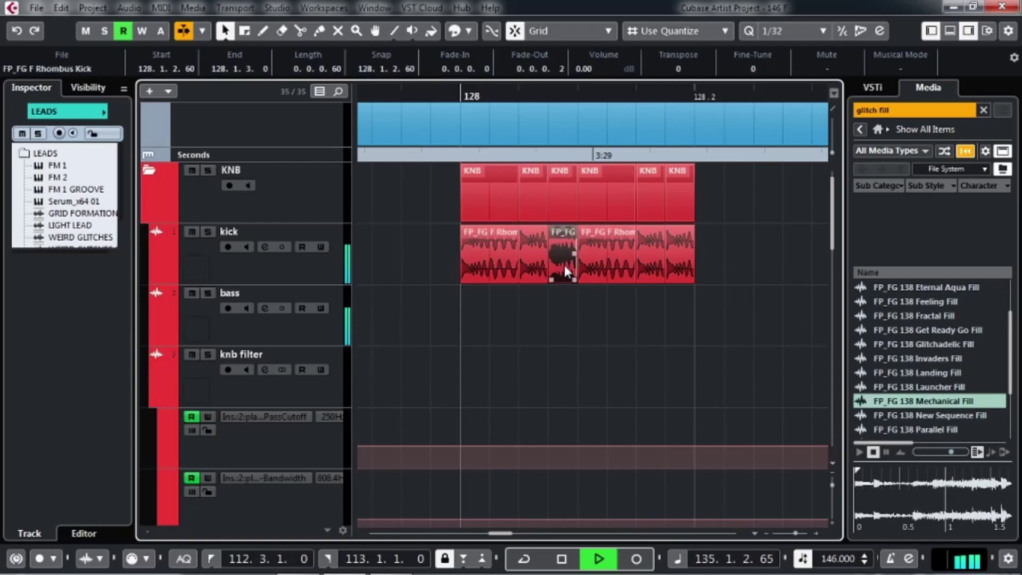
key("Delete")
left_click_drag(546, 281, 568, 282)
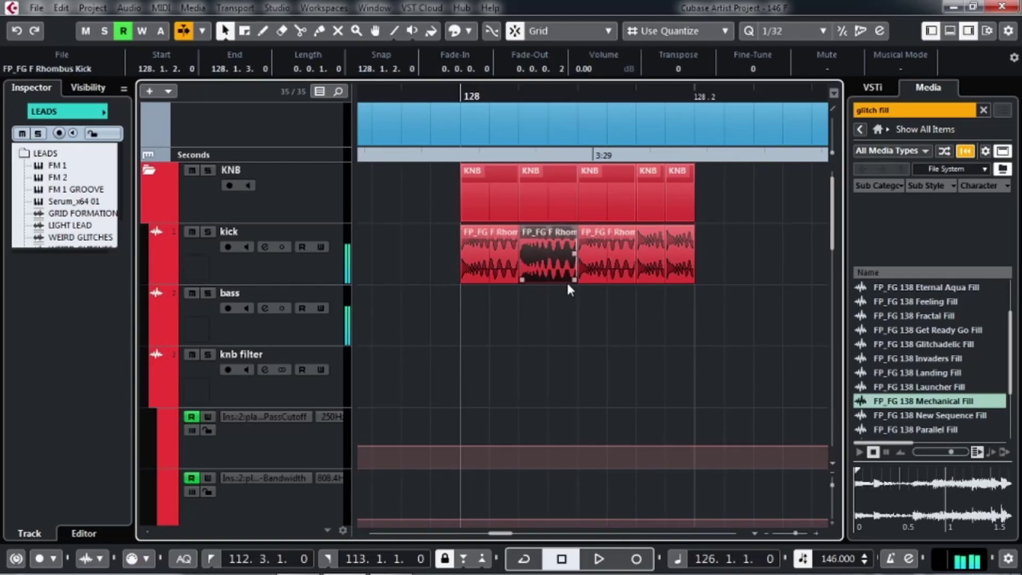
Step: Copy the first beat's kick slice pattern onto the second and third beats of bar 128
key("space")
key("space")
key("g")
key("g")
key("g")
key("g")
key("g")
scroll(467, 292, "right", 6)
left_click_drag(669, 268, 656, 284)
left_click_drag(761, 267, 472, 291)
left_click_drag(675, 279, 570, 289)
left_click_drag(570, 289, 664, 289)
key("space")
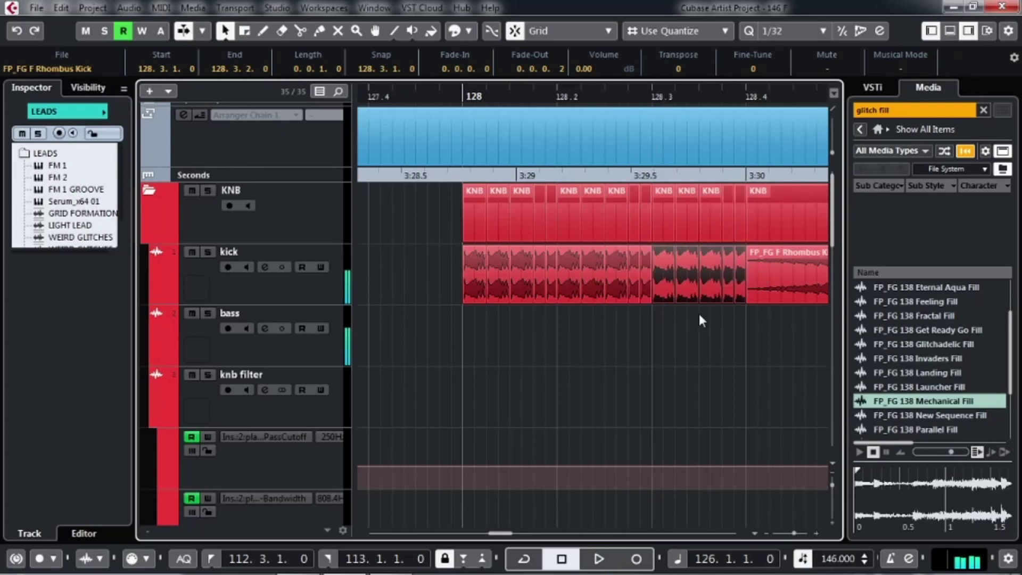
Step: Bounce the kick slices across the first three beats of bar 128 into a single event, replacing the original slices
key("space")
scroll(708, 314, "down", 4)
left_click_drag(714, 314, 615, 284)
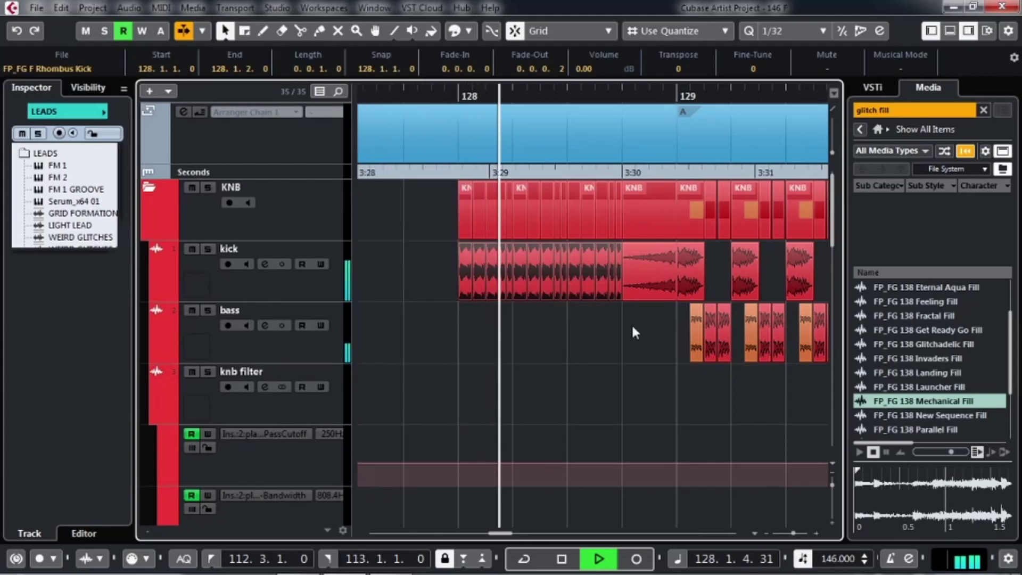
key("ctrl+b")
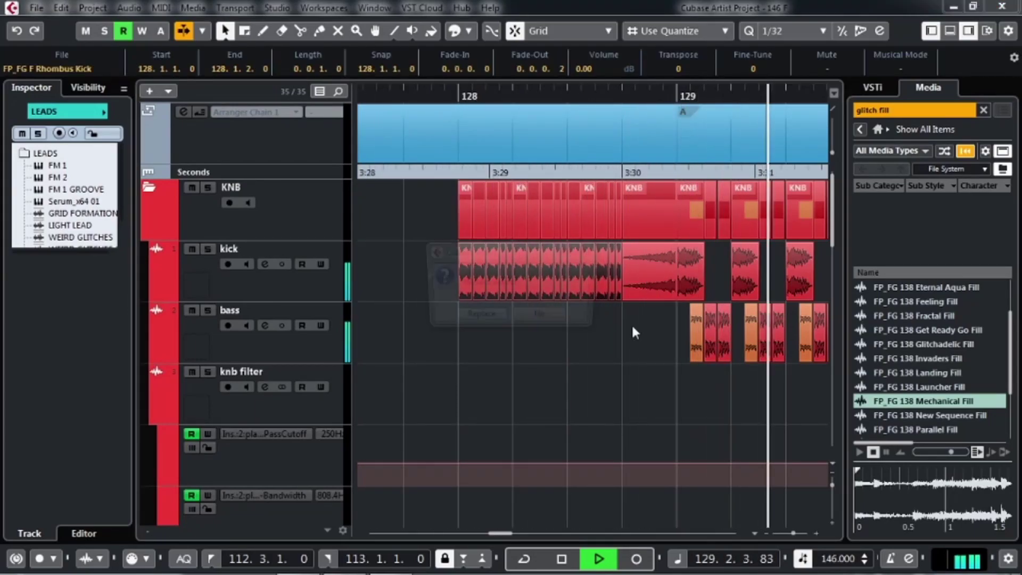
key("Return")
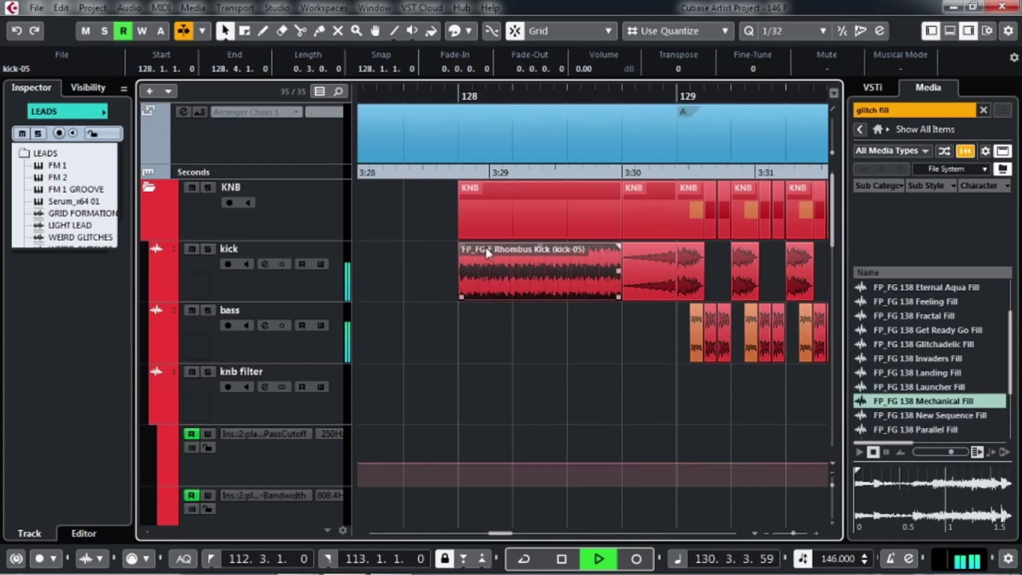
Step: Give the bounced kick event in bar 128 a fade-in of about 0.0.3.113 and a fade-out of about 0.0.3.81
left_click_drag(461, 246, 509, 246)
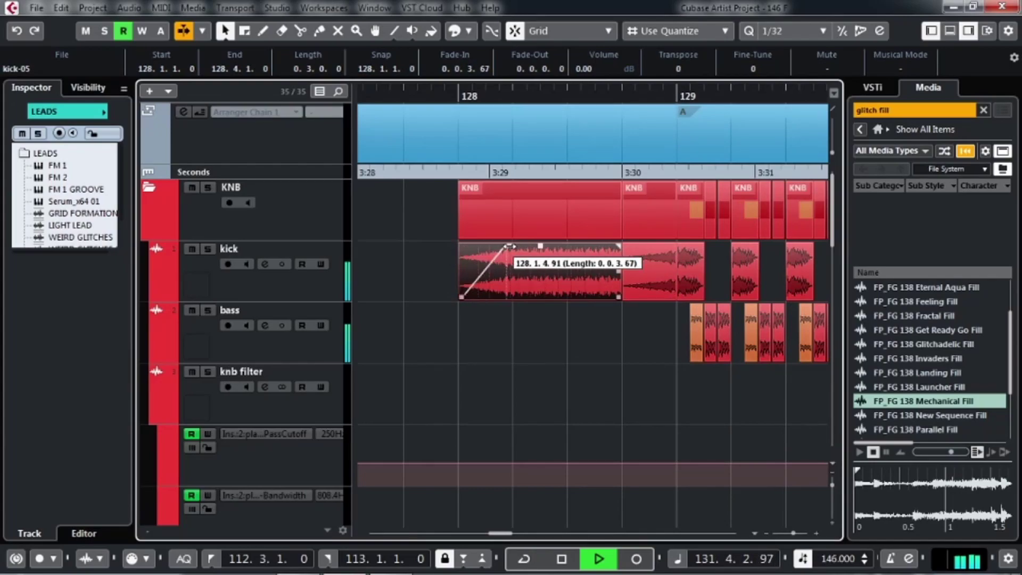
left_click_drag(614, 246, 569, 248)
left_click_drag(670, 346, 501, 328)
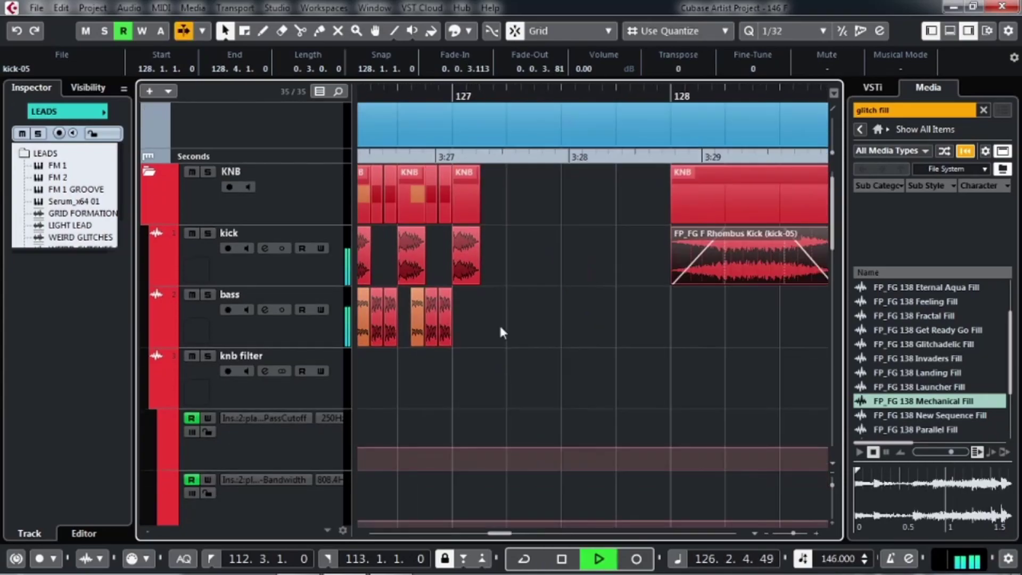
left_click_drag(767, 345, 708, 345)
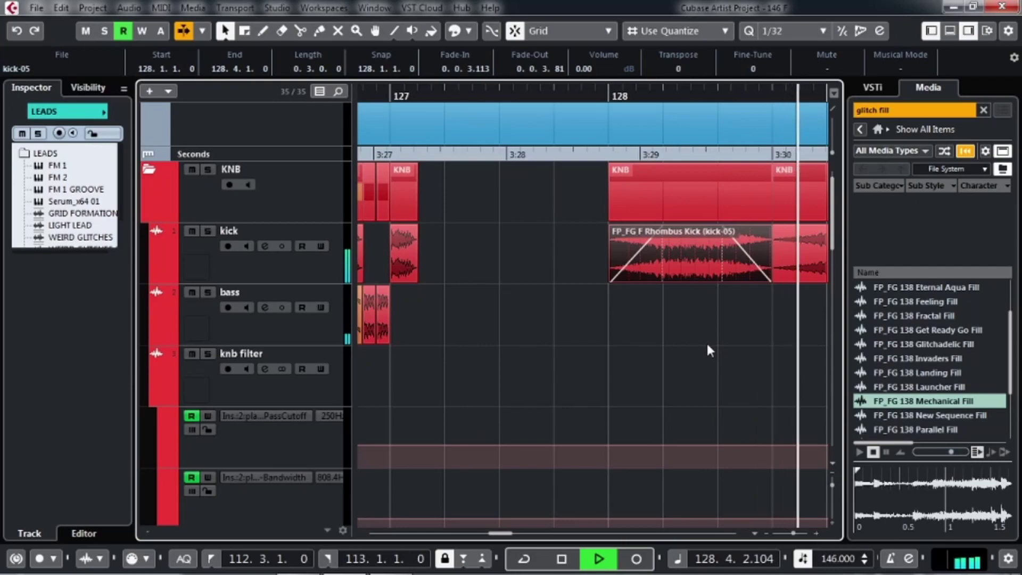
Step: Remove the fade-out from the bounced kick event and lower its volume to -2.46 dB while playing back the fill
left_click_drag(731, 229, 765, 248)
key("space")
key("space")
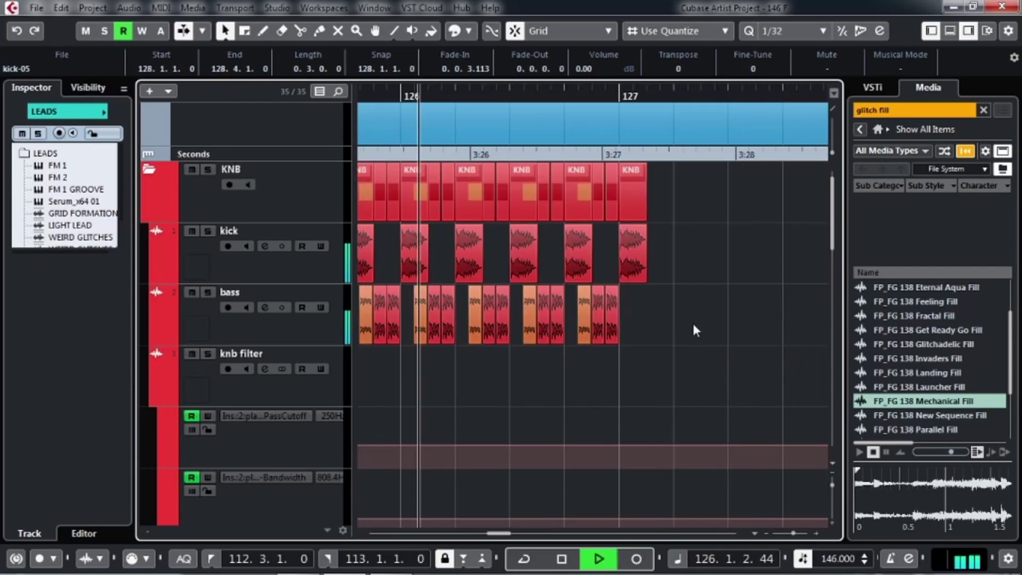
left_click_drag(759, 346, 611, 330)
scroll(610, 332, "down", 5)
scroll(612, 331, "up", 6)
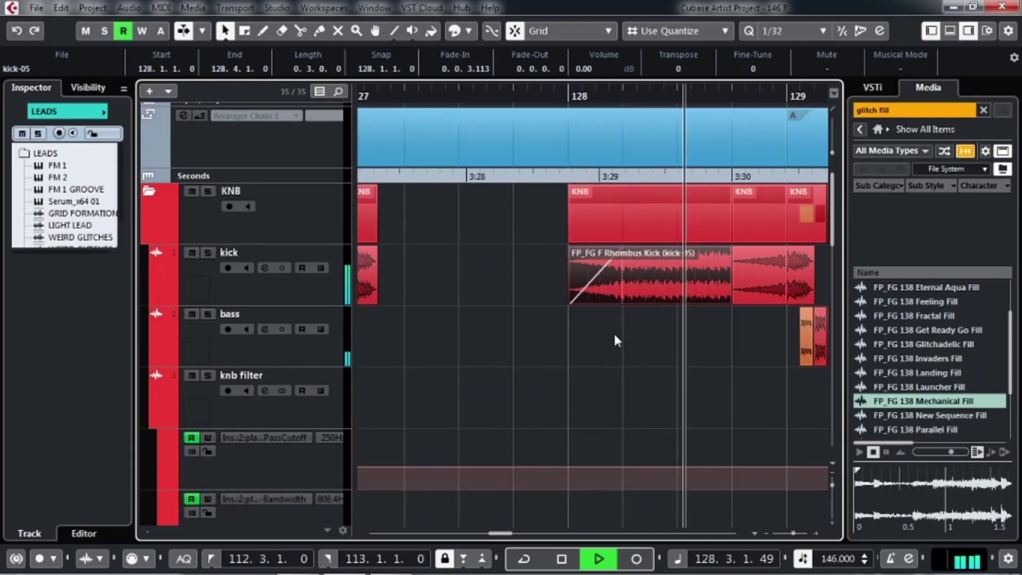
left_click_drag(394, 269, 545, 268)
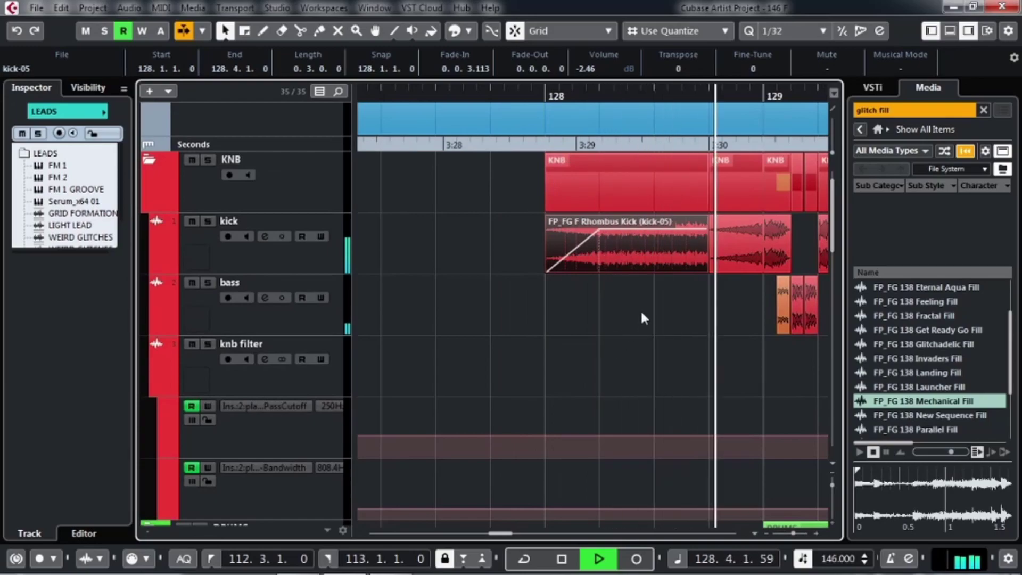
Step: Copy the bounced kick event onto the knb filter track at bar 128 and delete the original from the kick track
mouse_move(649, 265)
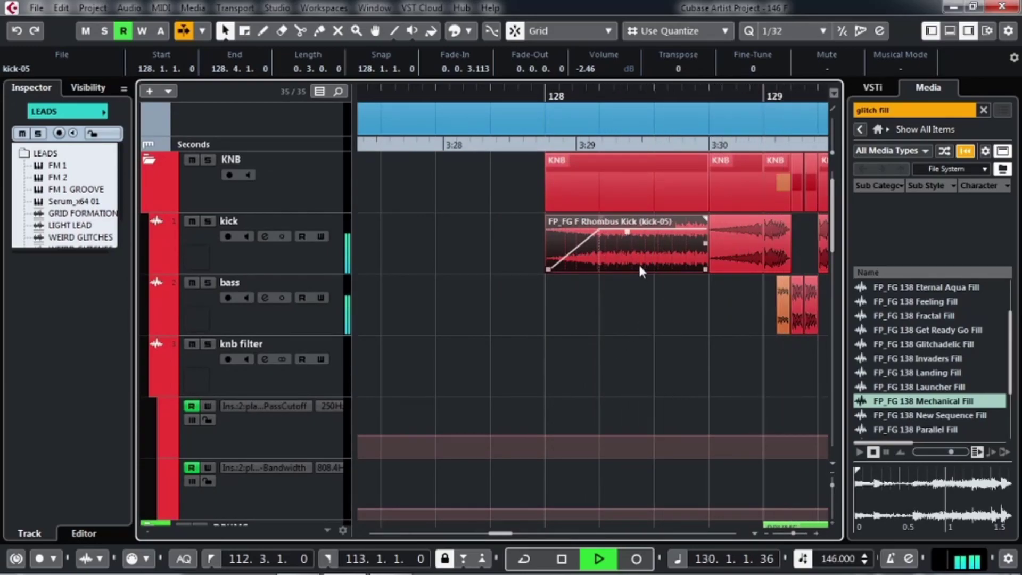
left_click_drag(641, 261, 643, 382)
left_click(635, 272)
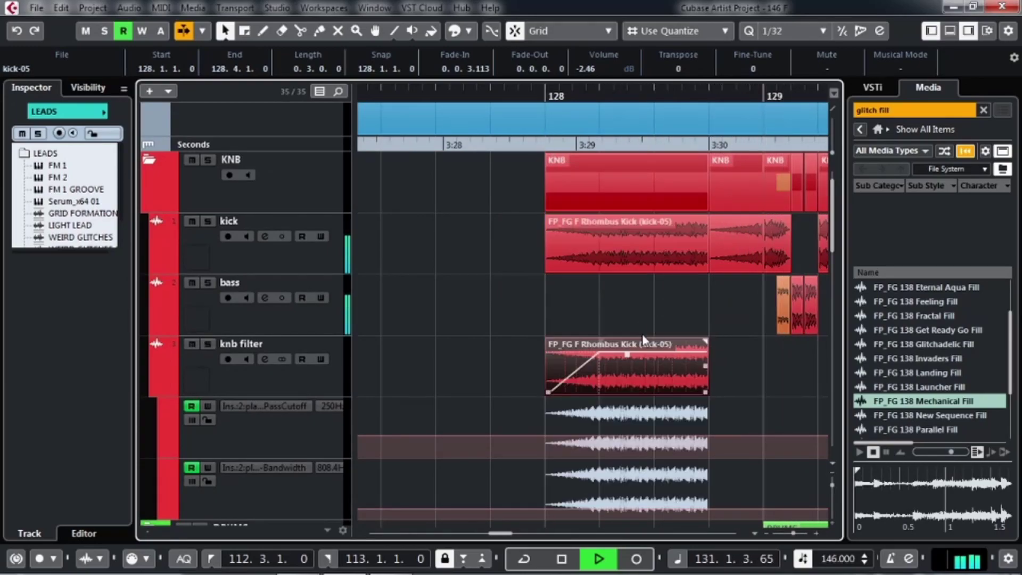
key("Delete")
key("space")
left_click(623, 354)
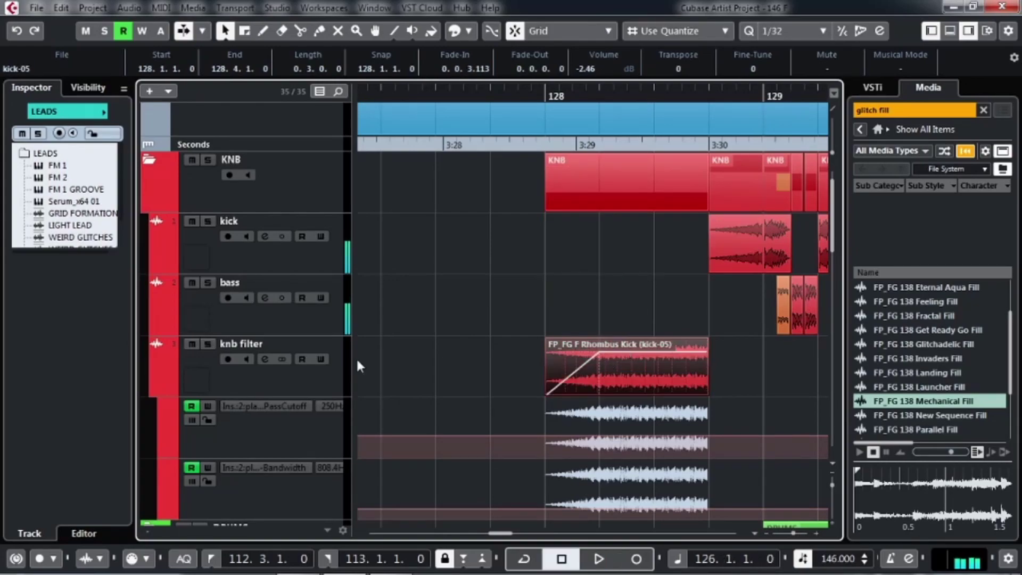
Step: Examine the plasticityFilter, FabFilter Pro-Q 3 and Brickwall Limiter inserts on the knb filter track
left_click(305, 393)
left_click(36, 169)
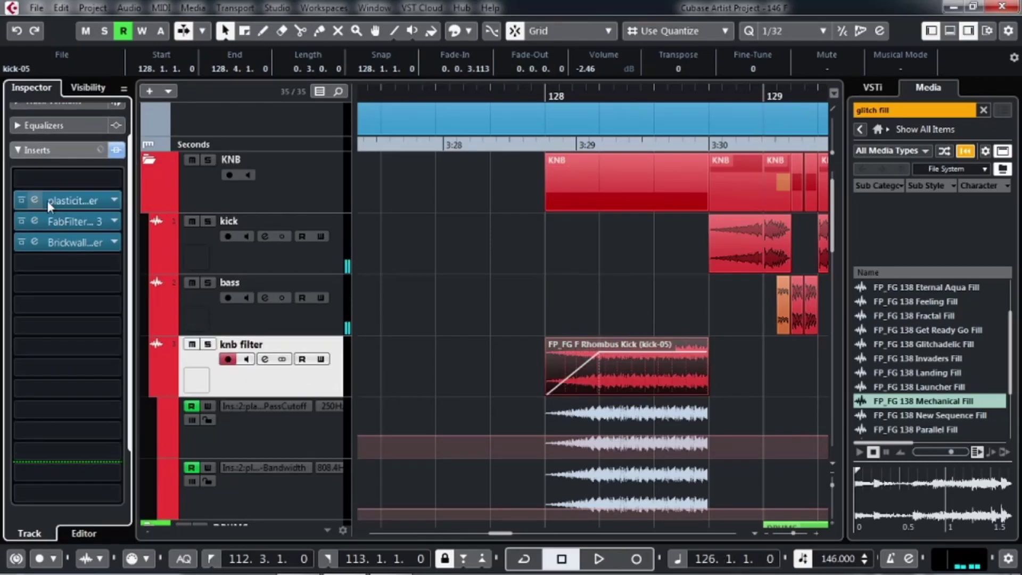
left_click(35, 203)
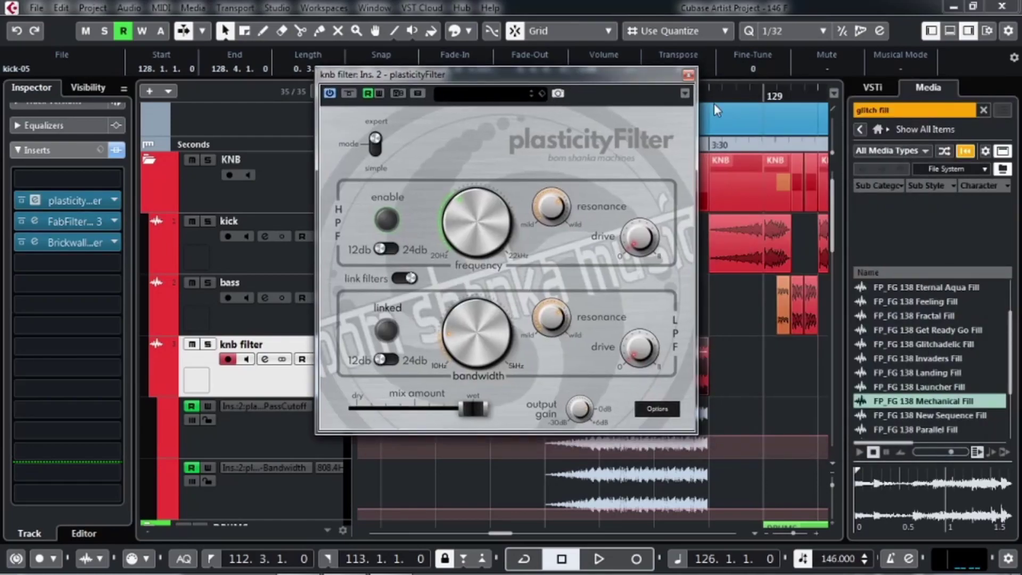
left_click(689, 75)
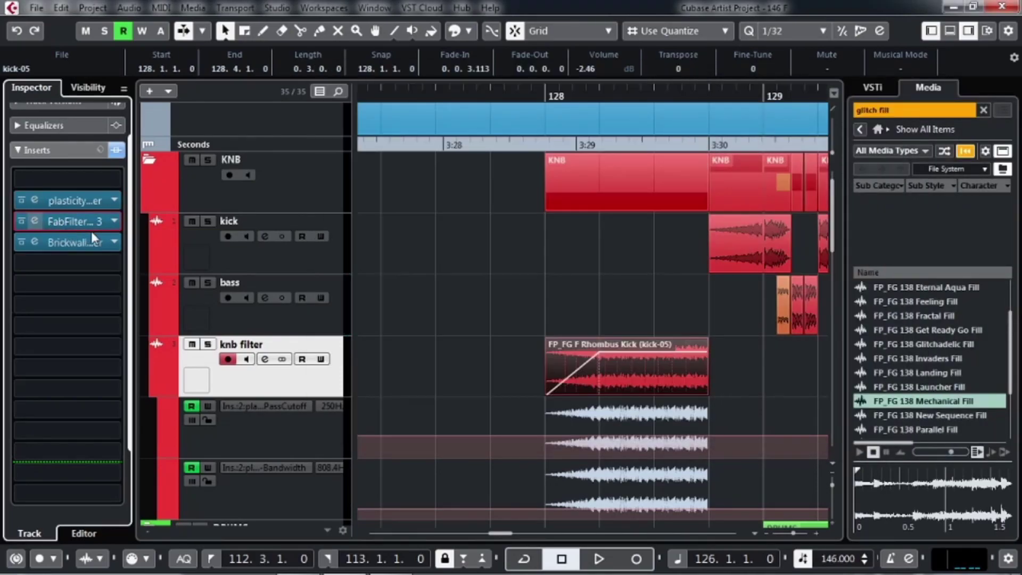
left_click(35, 221)
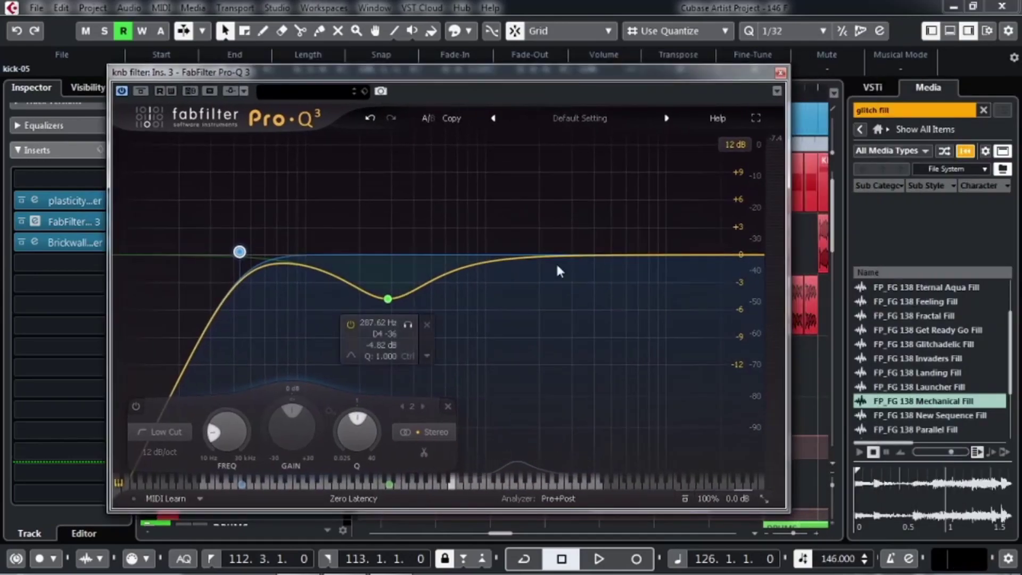
left_click(780, 73)
left_click(36, 243)
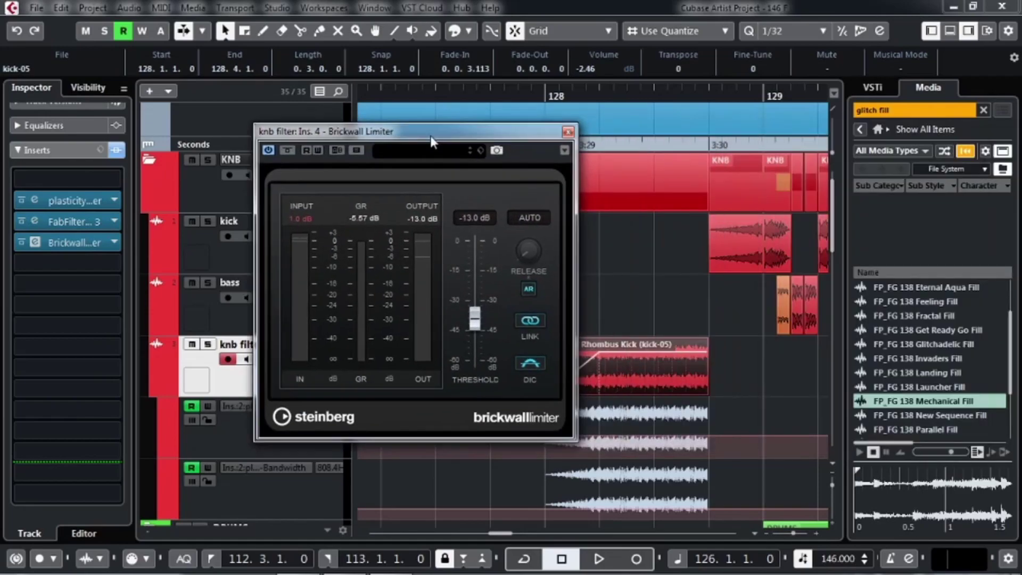
Step: Set the volume of the kick event on the knb filter track to -9 dB
scroll(692, 335, "down", 3)
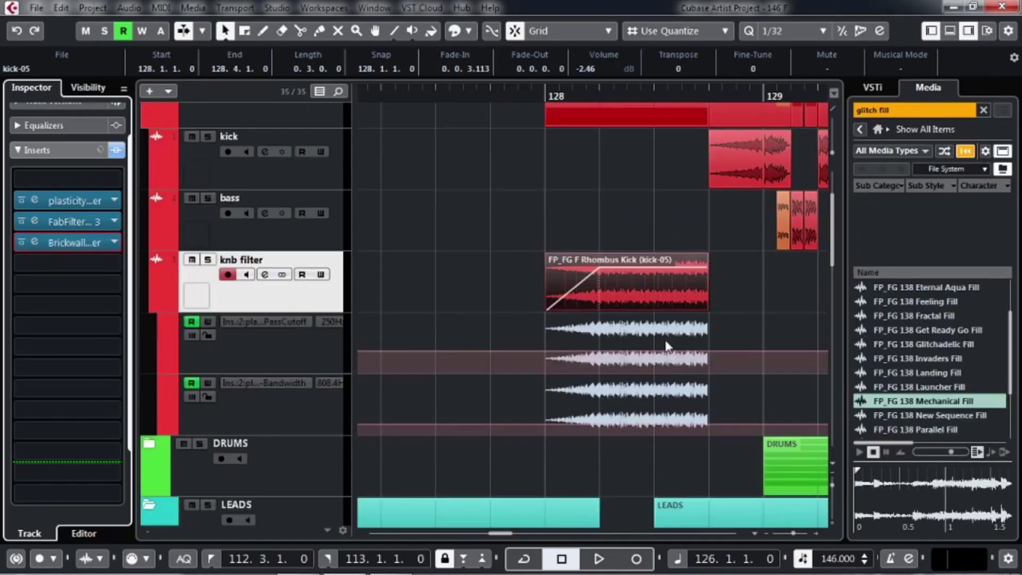
left_click(579, 302)
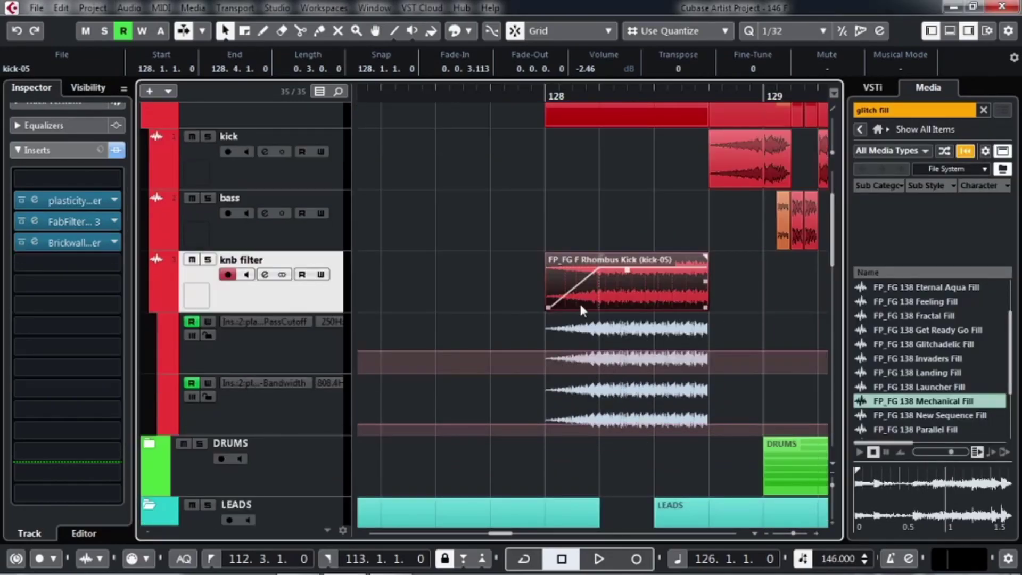
left_click(594, 67)
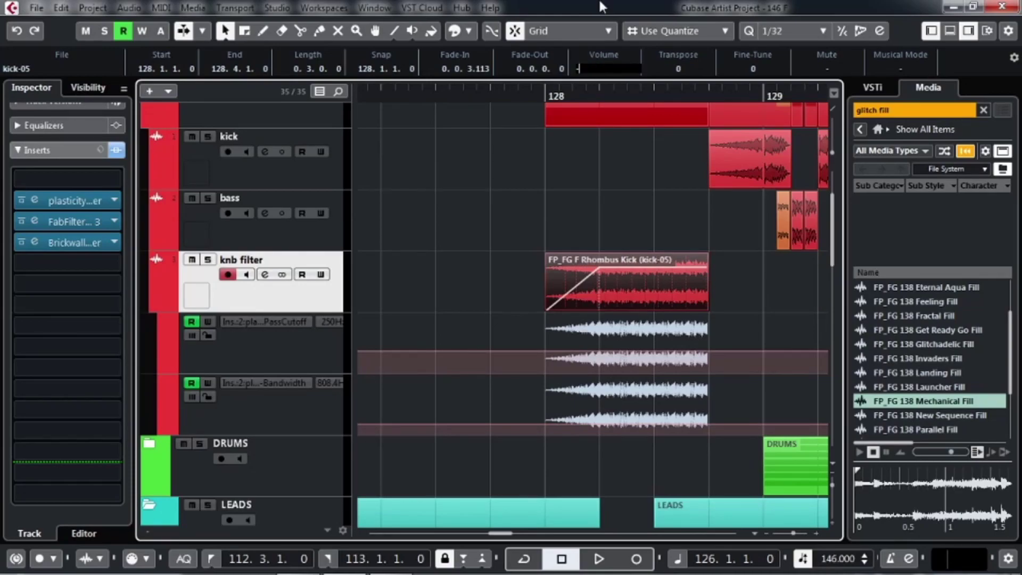
key("Return")
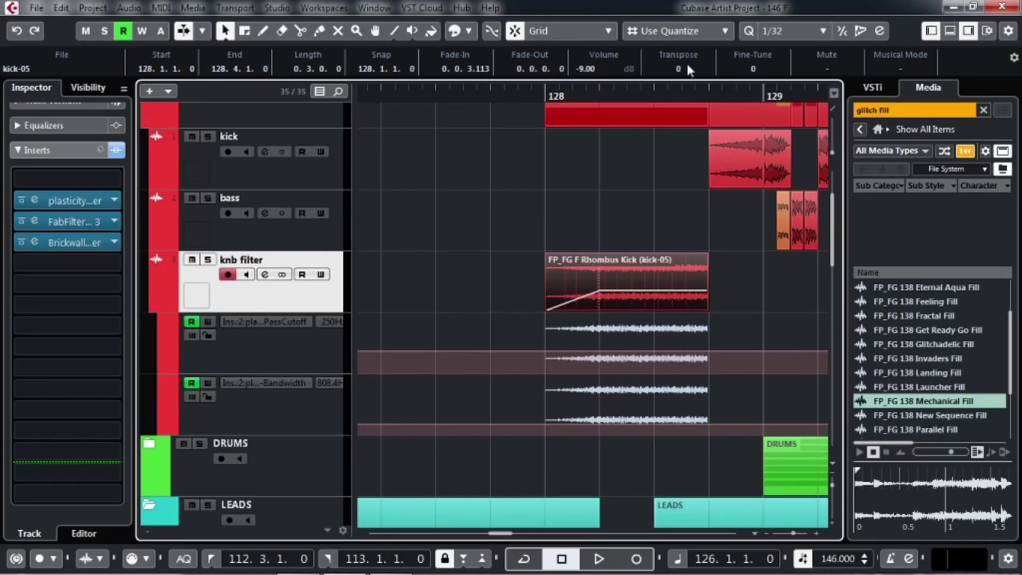
Step: Add a High Pass Cutoff automation point of 157 Hz at 128.1.1.0 on the knb filter track
left_click(551, 351)
left_click_drag(551, 352, 545, 355)
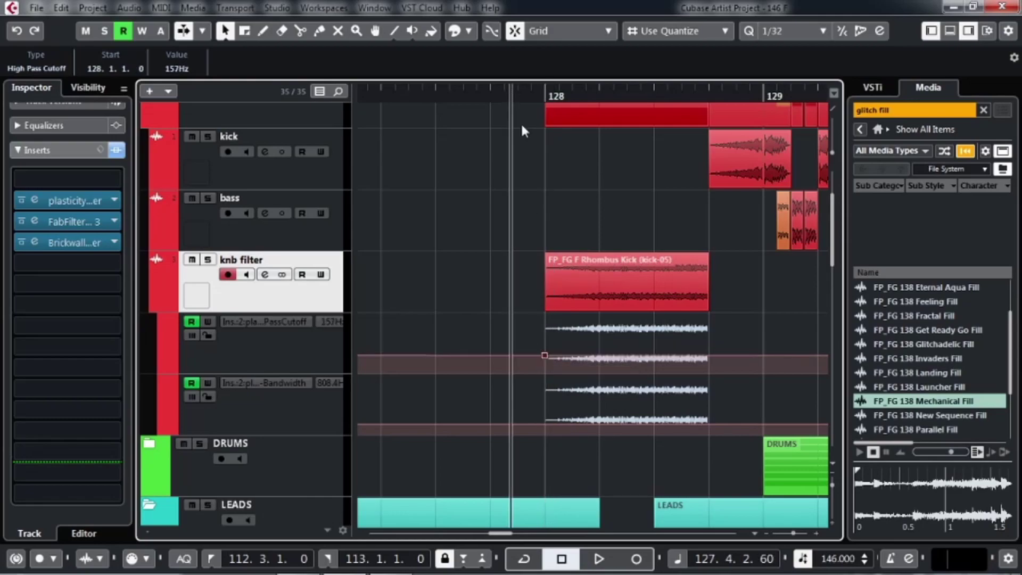
key("space")
key("space")
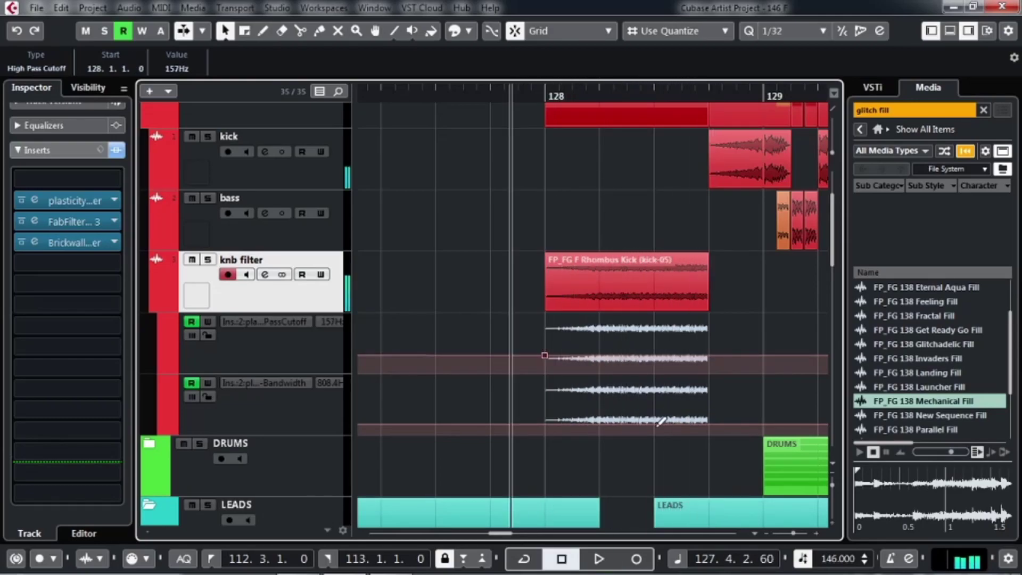
Step: Ramp the High Pass Cutoff automation down to 20 Hz at 128.4.1.0 and add a raised Bandwidth point at the same position
left_click_drag(570, 357, 709, 325)
key("space")
left_click_drag(669, 423, 709, 403)
left_click_drag(708, 326, 708, 389)
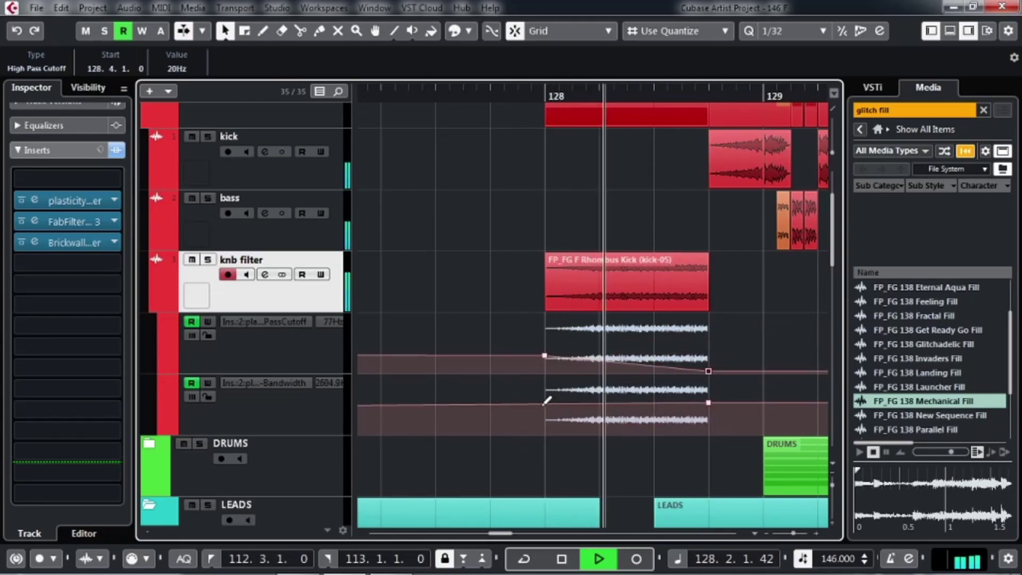
left_click(545, 348)
key("space")
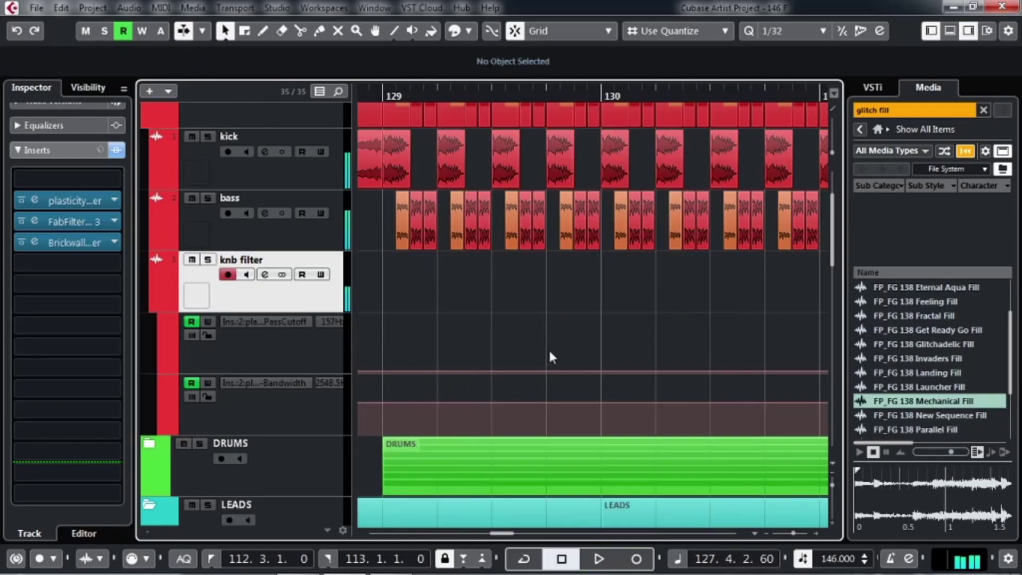
Step: Raise the High Pass Cutoff at 128.1.1.0 and ramp the Bandwidth from 3935.5 Hz there to 741.9 Hz at 128.4.1.0
key("space")
left_click(435, 356)
left_click_drag(435, 356, 435, 340)
mouse_move(436, 404)
left_mouse_down()
mouse_move(438, 434)
mouse_move(435, 389)
left_mouse_up()
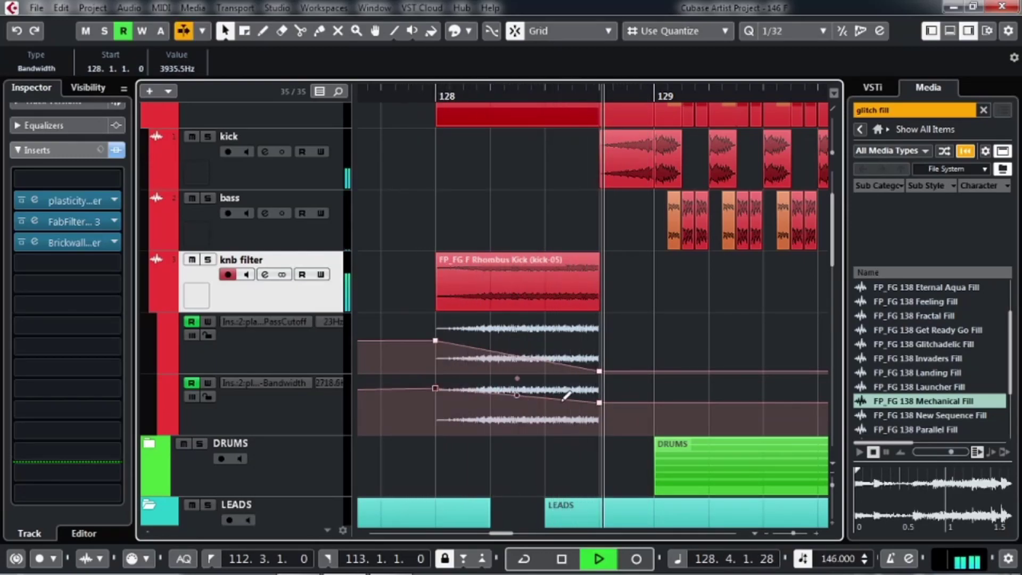
left_click_drag(599, 403, 601, 430)
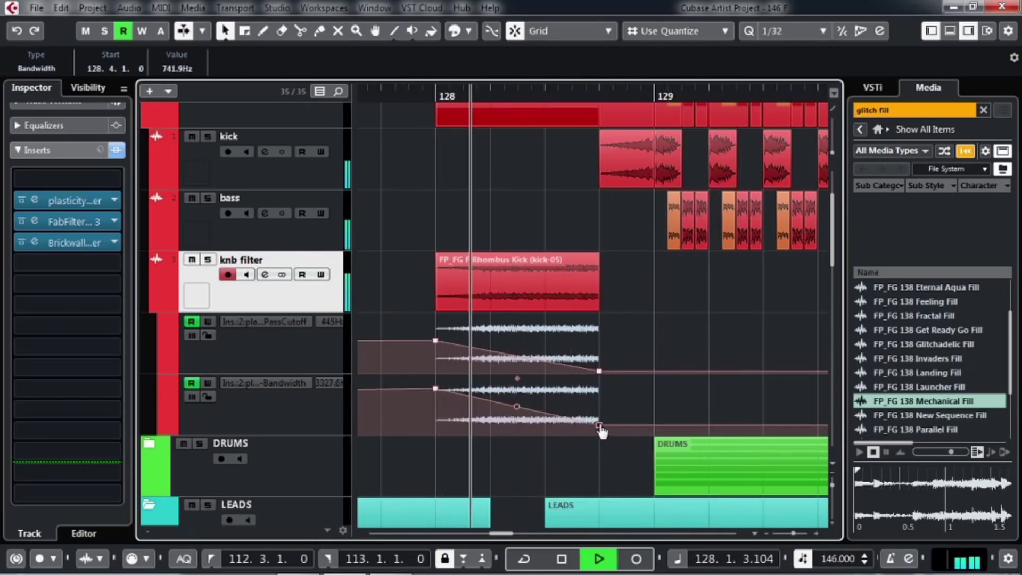
Step: Collapse the KNB folder track, set the quantize value to 1/1 and play back the finished fill around bars 127 to 129
scroll(172, 162, "up", 3)
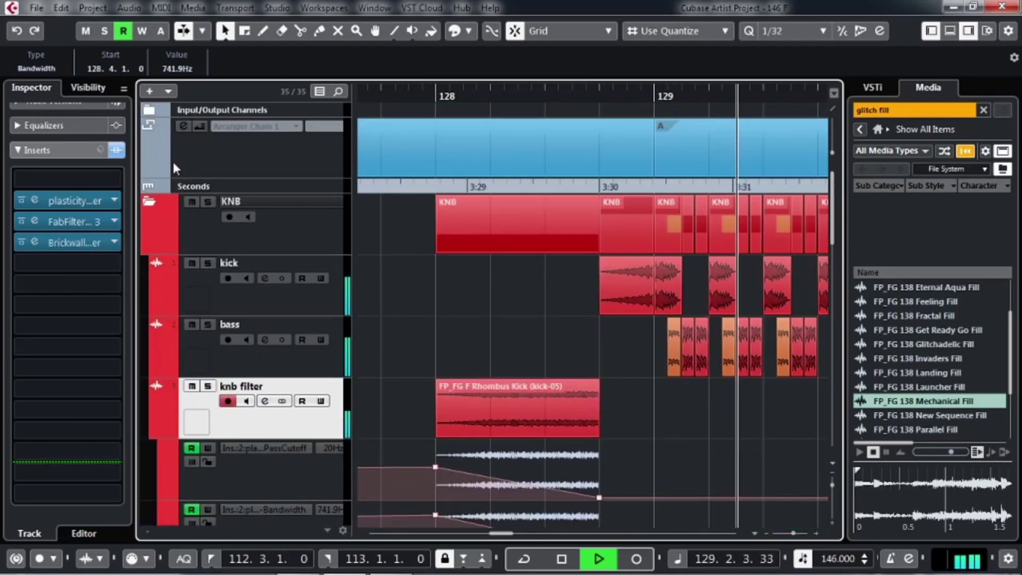
left_click(150, 202)
key("g")
key("g")
key("g")
key("g")
key("g")
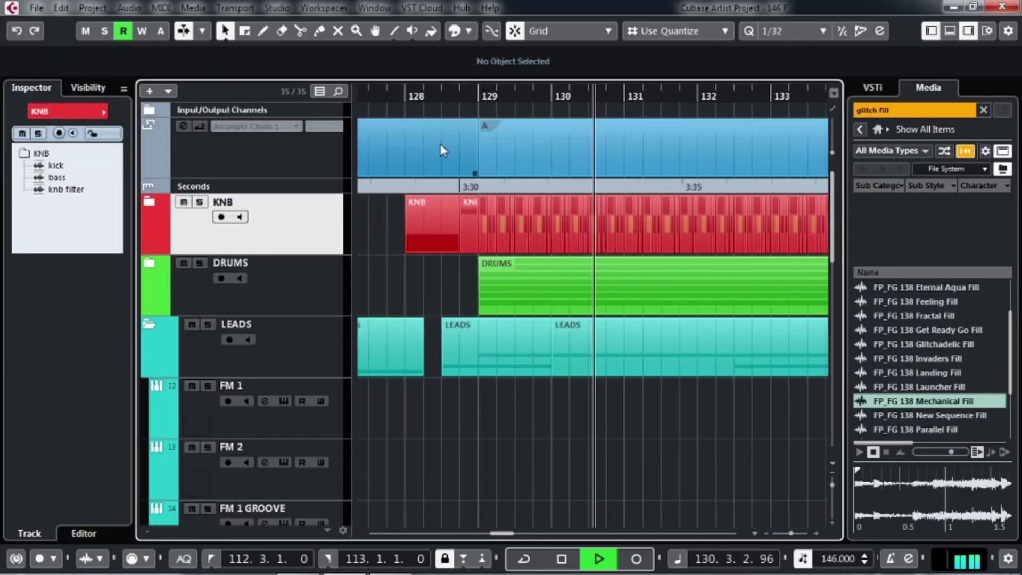
left_click(784, 30)
left_click(792, 50)
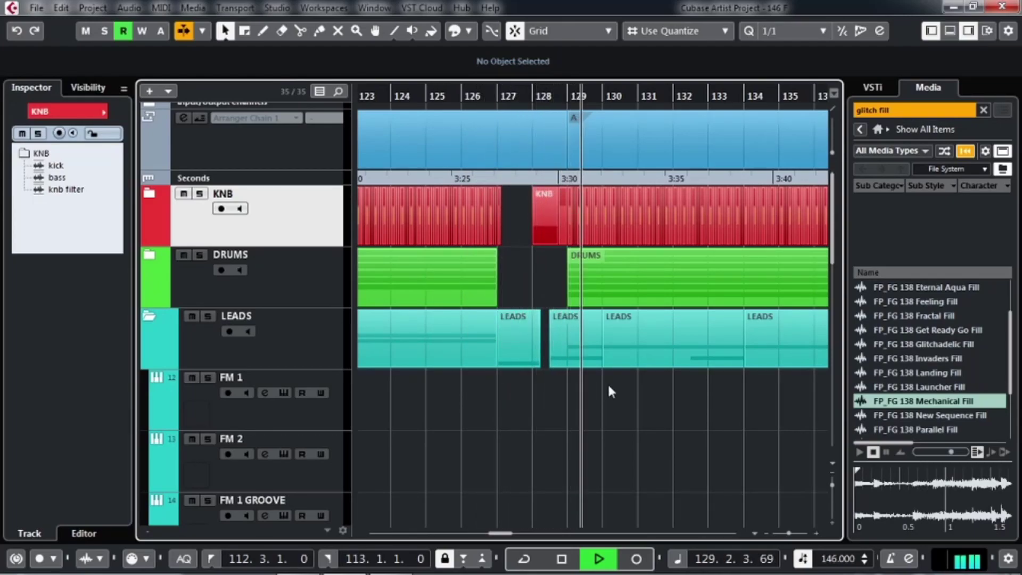
scroll(609, 382, "down", 2)
left_click_drag(750, 350, 600, 352)
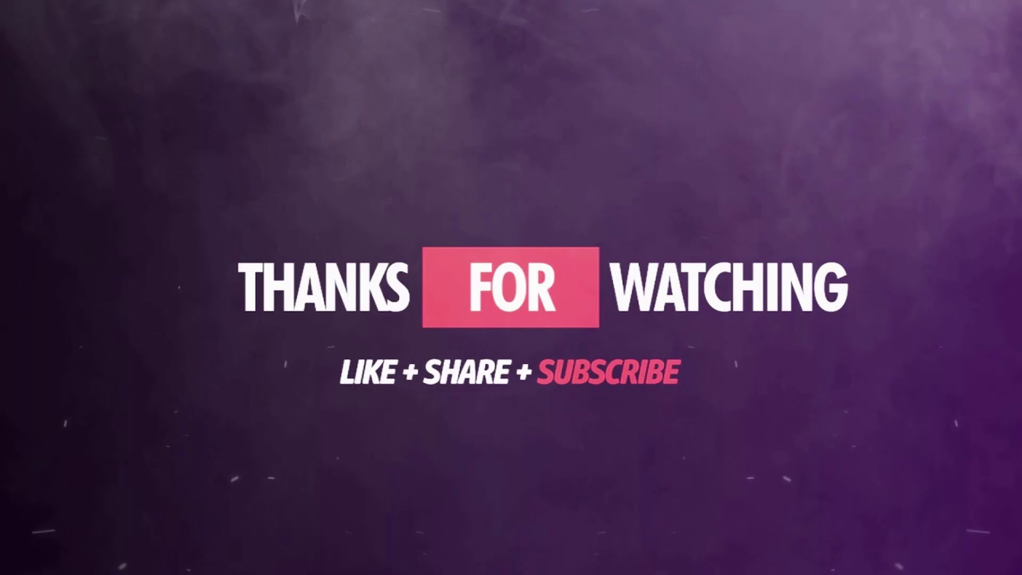